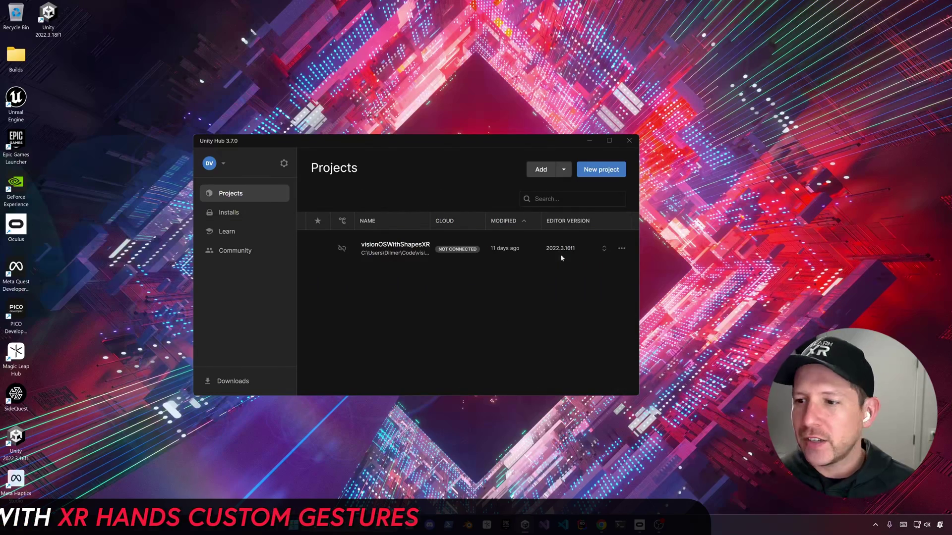
# Step: Create a new 3D project named XRCustomGestures with editor version 2022.3.18f1
pyautogui.click(591, 171)
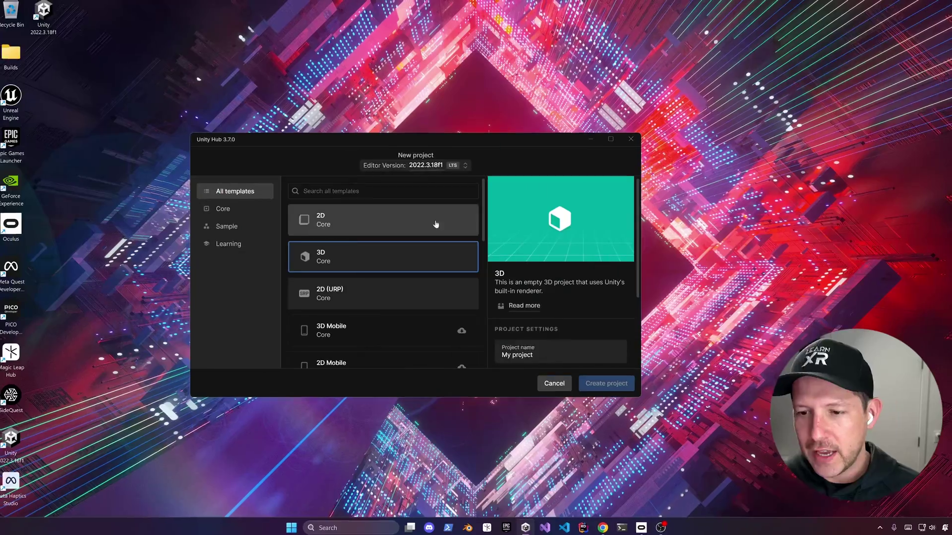
pyautogui.tripleClick(559, 353)
pyautogui.write('XRCustomGestures')
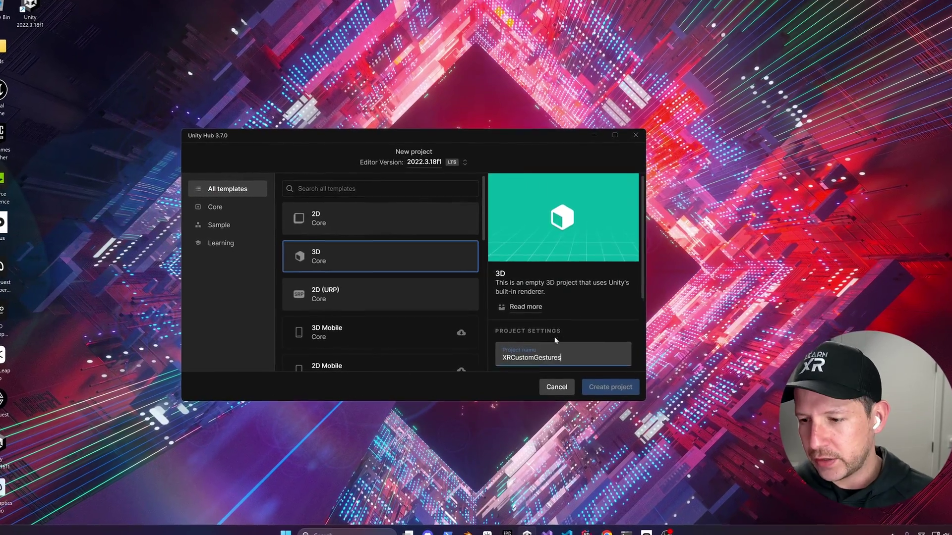
pyautogui.scroll(-3, 554, 337)
pyautogui.click(613, 388)
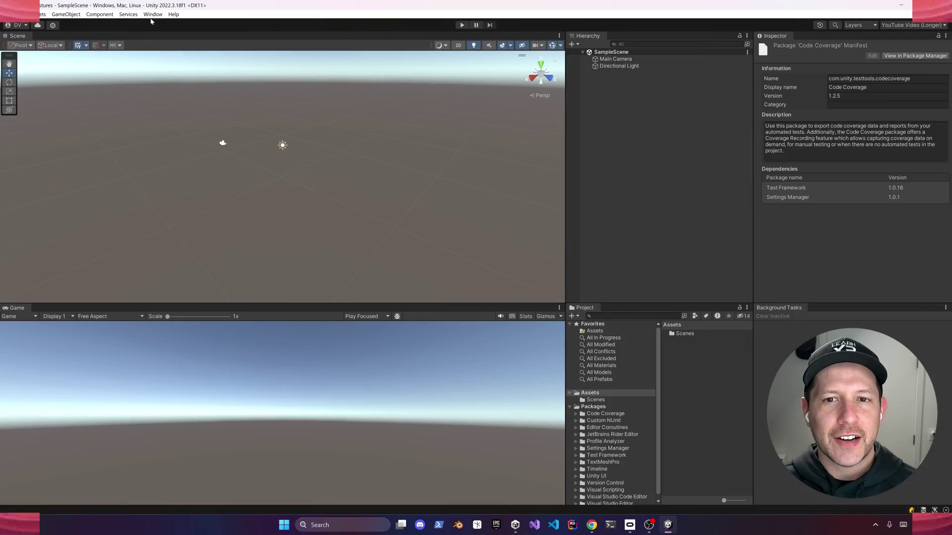
# Step: Install the com.unity.xr.hands package by name and import its Gestures sample
pyautogui.click(153, 14)
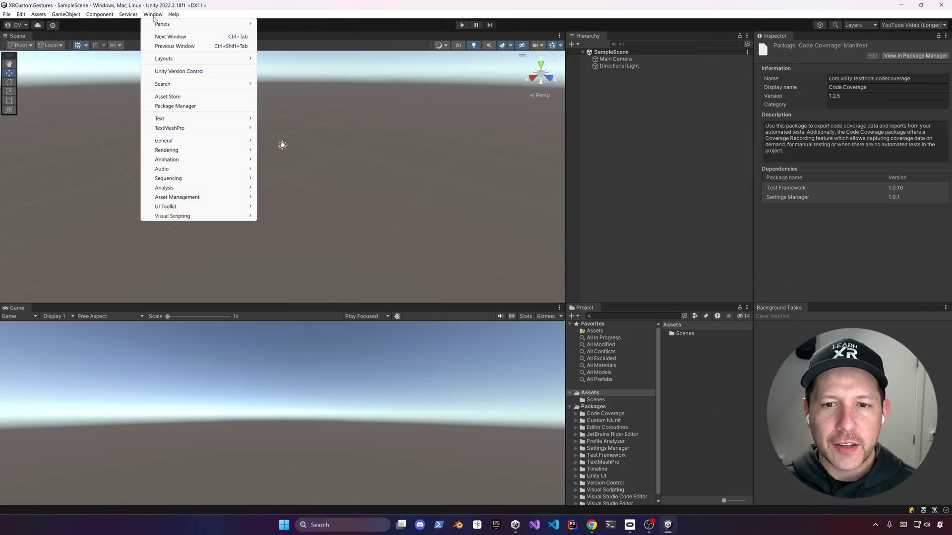
pyautogui.click(175, 106)
pyautogui.click(78, 102)
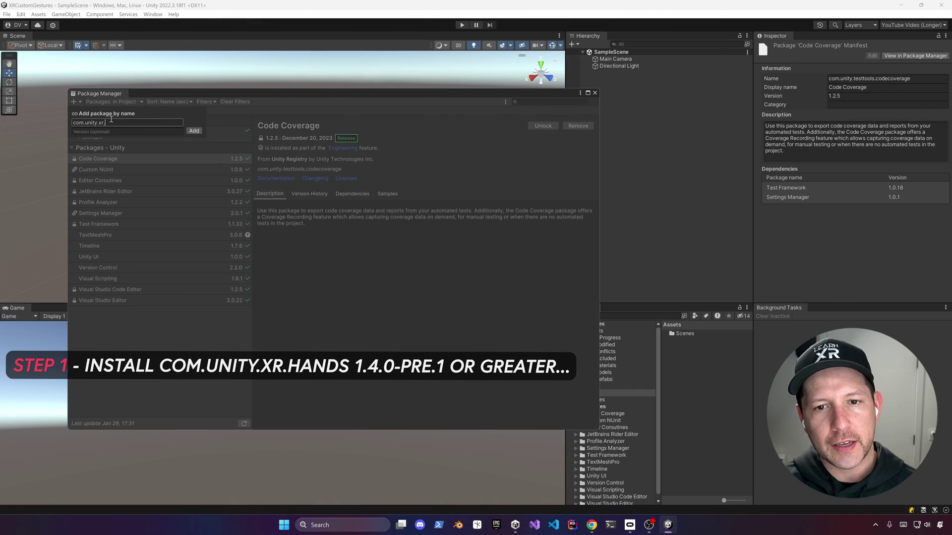
pyautogui.click(583, 230)
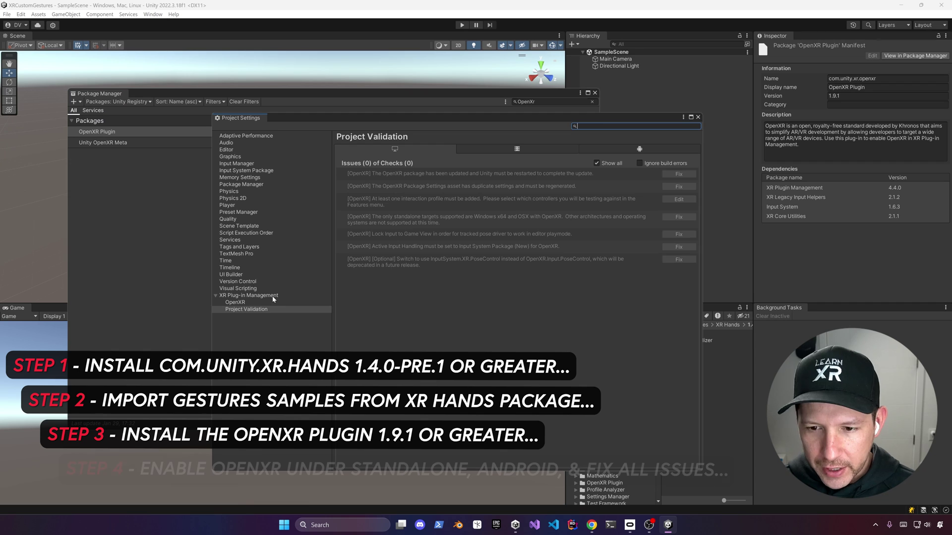
# Step: Enable OpenXR as the XR plug-in provider for the standalone platform and fix its project validation issues
pyautogui.click(273, 297)
pyautogui.click(356, 191)
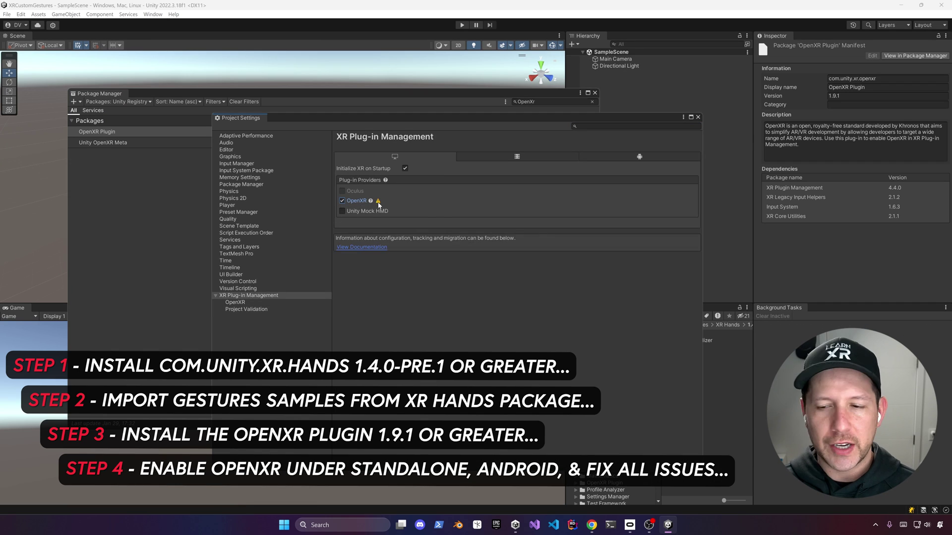
pyautogui.click(394, 219)
pyautogui.click(678, 163)
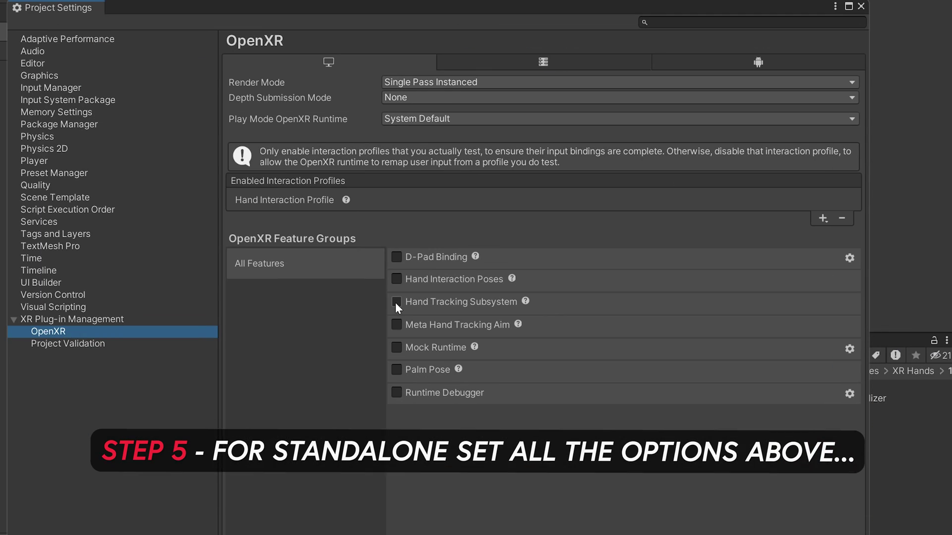
# Step: Enable Hand Tracking Subsystem and Meta Hand Tracking Aim for standalone OpenXR, and add an interaction profile to the Android OpenXR settings
pyautogui.click(396, 302)
pyautogui.click(396, 325)
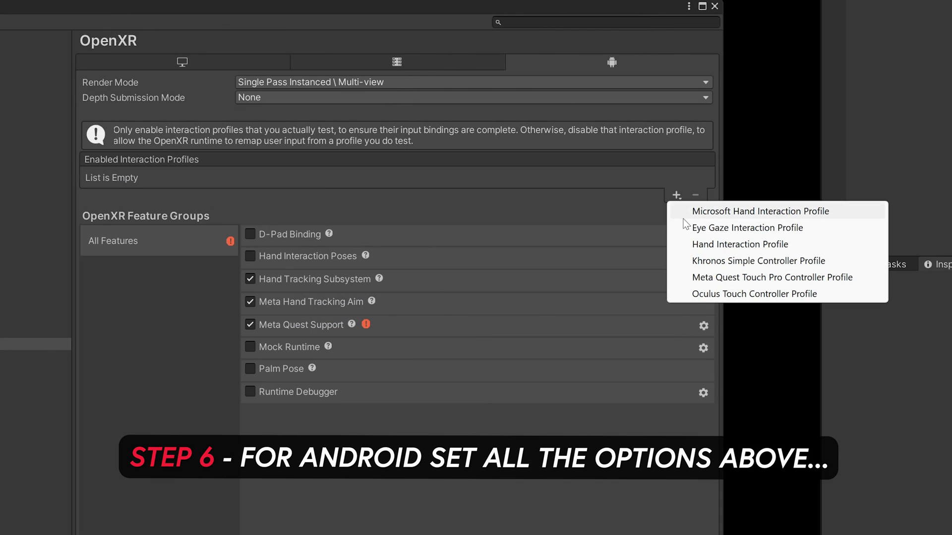
pyautogui.click(691, 277)
pyautogui.click(677, 195)
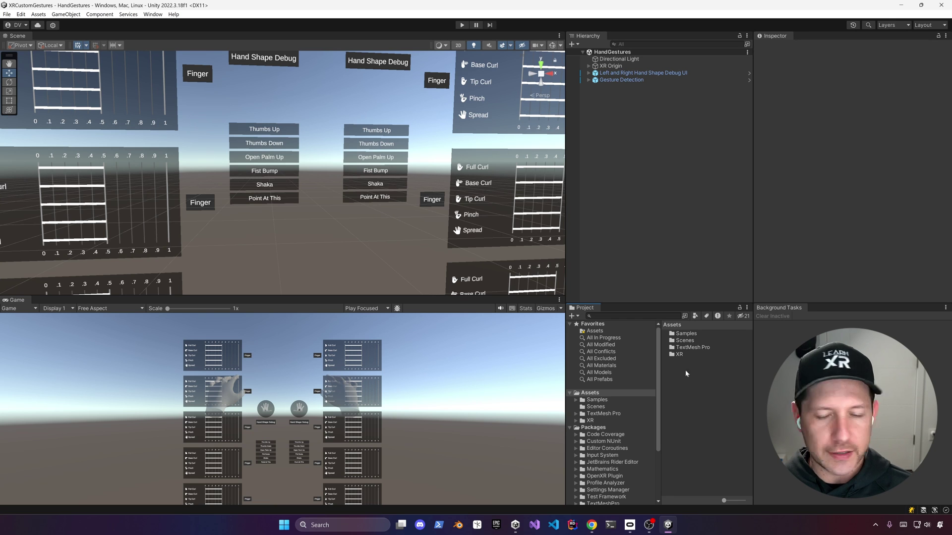
# Step: Create a folder named Hand Shapes in the project's Assets
pyautogui.rightClick(686, 385)
pyautogui.moveTo(767, 149)
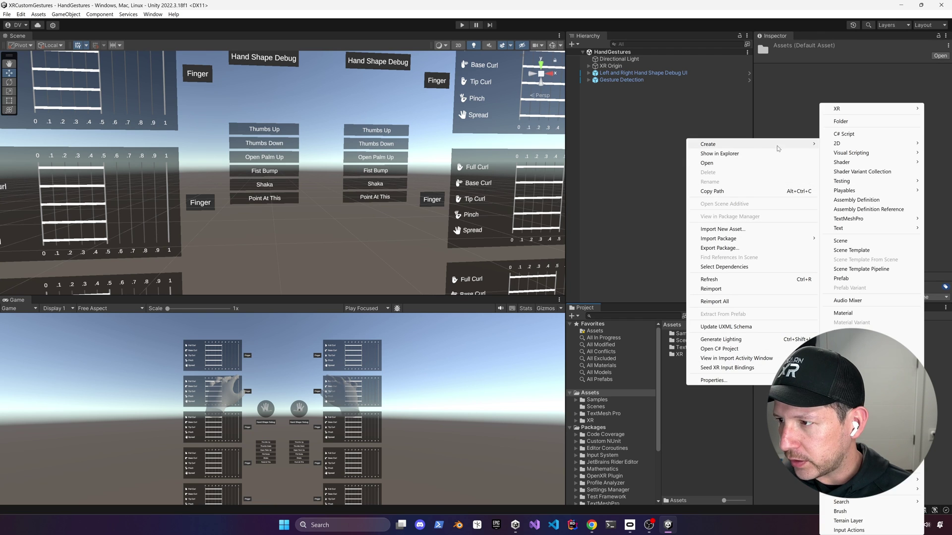
pyautogui.click(875, 120)
pyautogui.write('Hand')
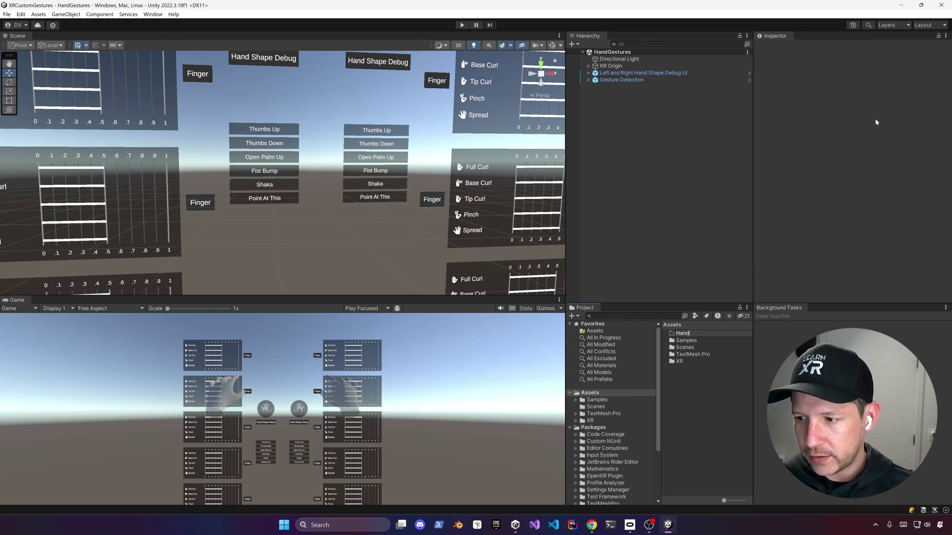
pyautogui.write(' Shapes')
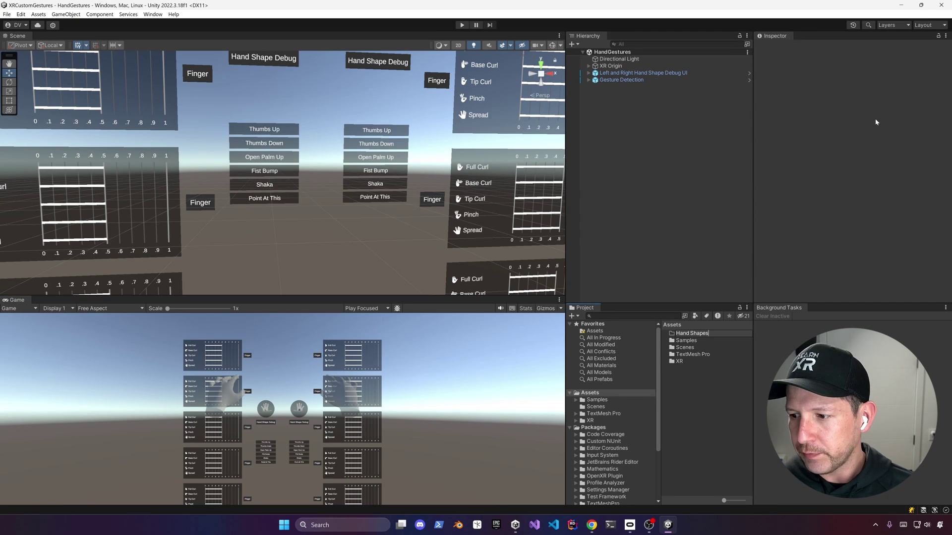
pyautogui.press('Return')
# Step: Duplicate the Hand Shapes folder and name the copy Hand Poses
pyautogui.hotkey('ctrl', 'd')
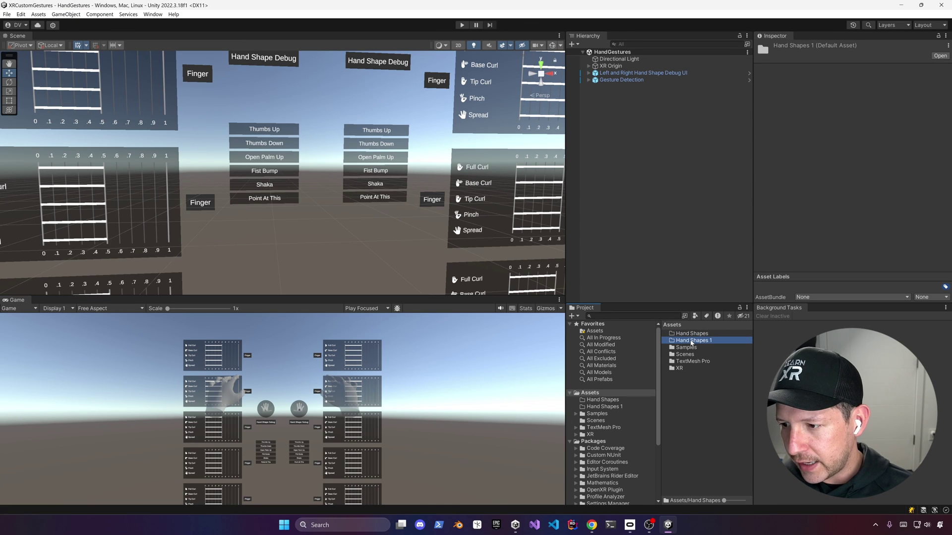
pyautogui.click(692, 342)
pyautogui.write('Hand Poses')
pyautogui.press('Return')
# Step: Create an XR Hand Shape asset named Vulcan Salute Shape inside the Hand Shapes folder
pyautogui.doubleClick(695, 342)
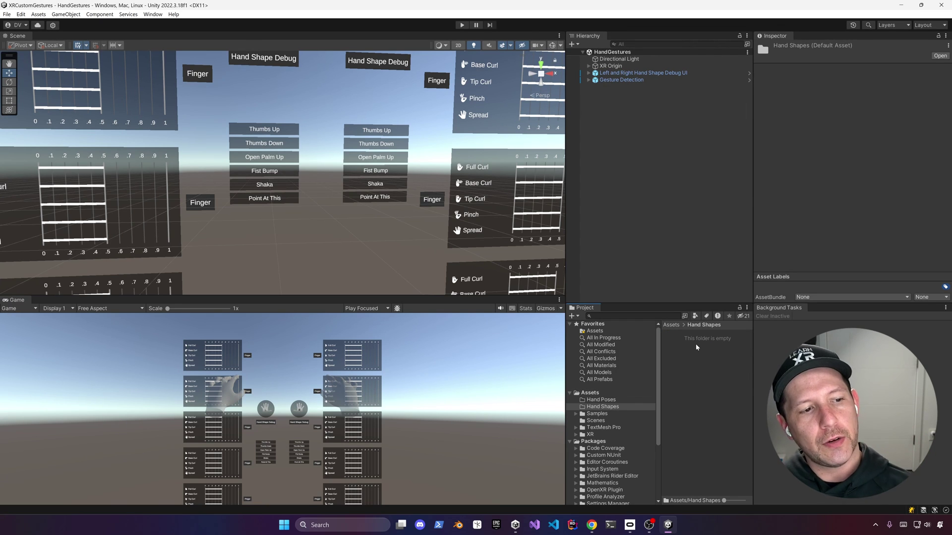
pyautogui.rightClick(693, 358)
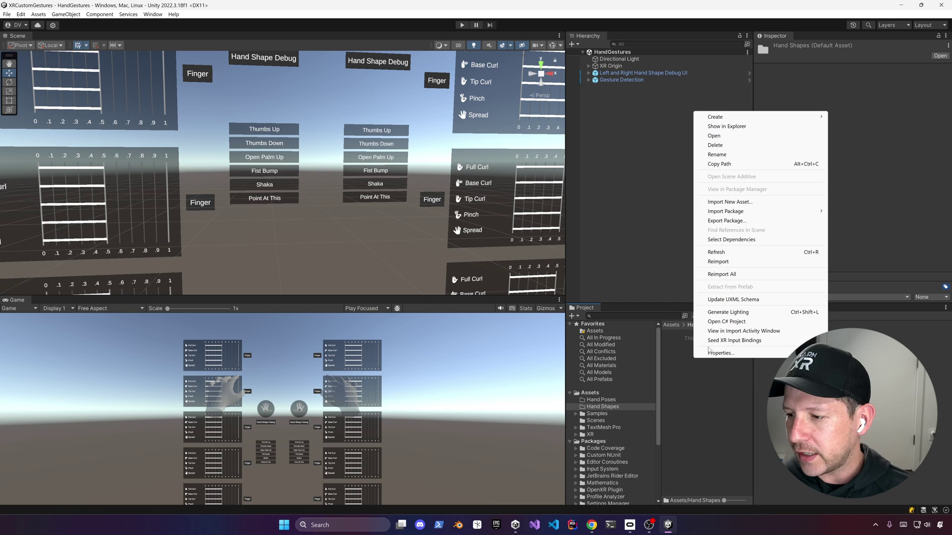
pyautogui.moveTo(780, 120)
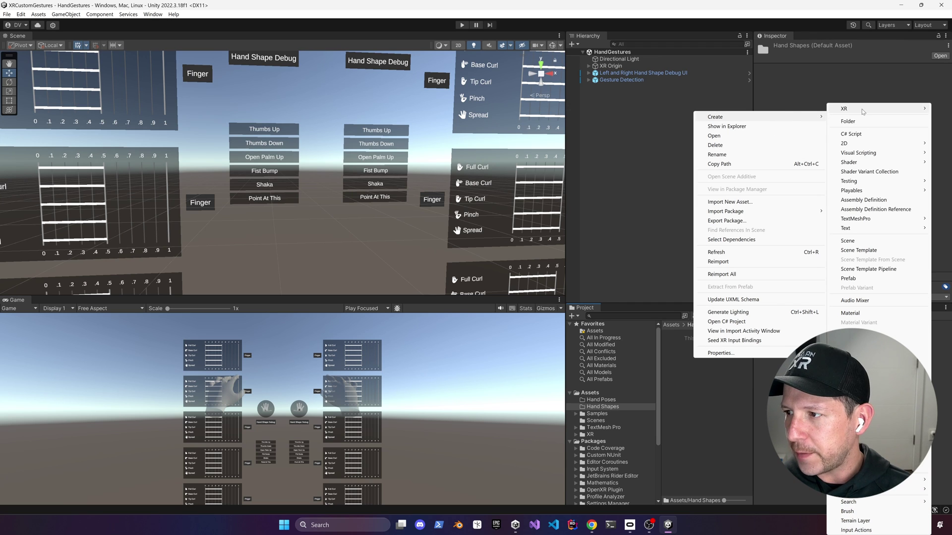
pyautogui.moveTo(862, 109)
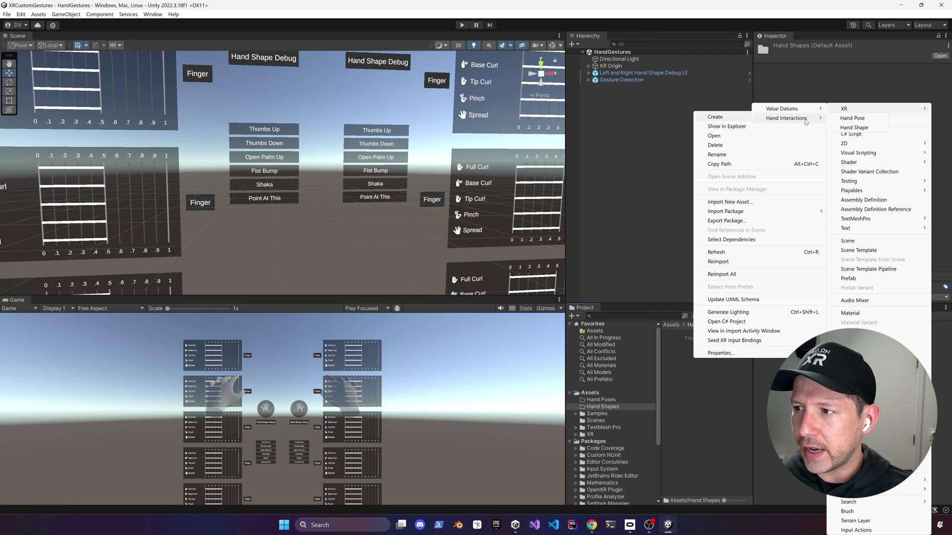
pyautogui.click(853, 129)
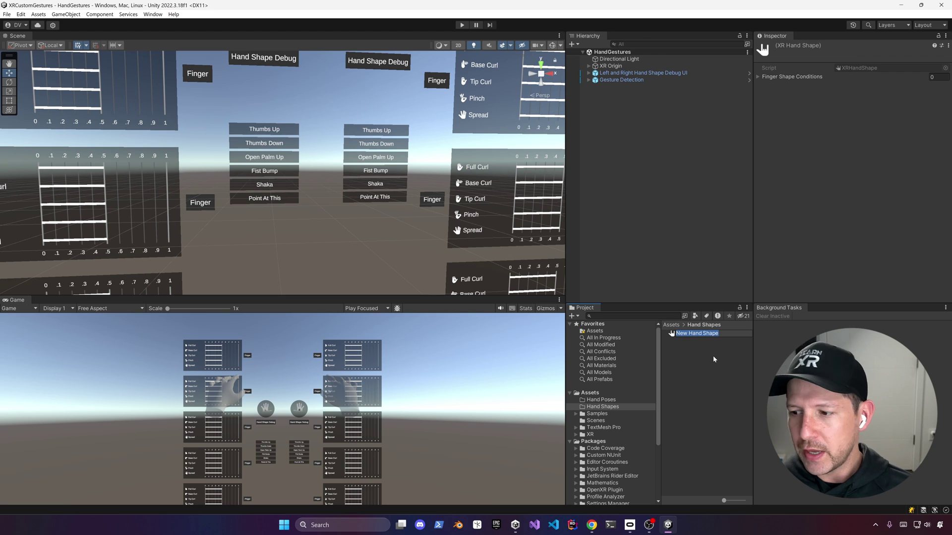
pyautogui.write('V')
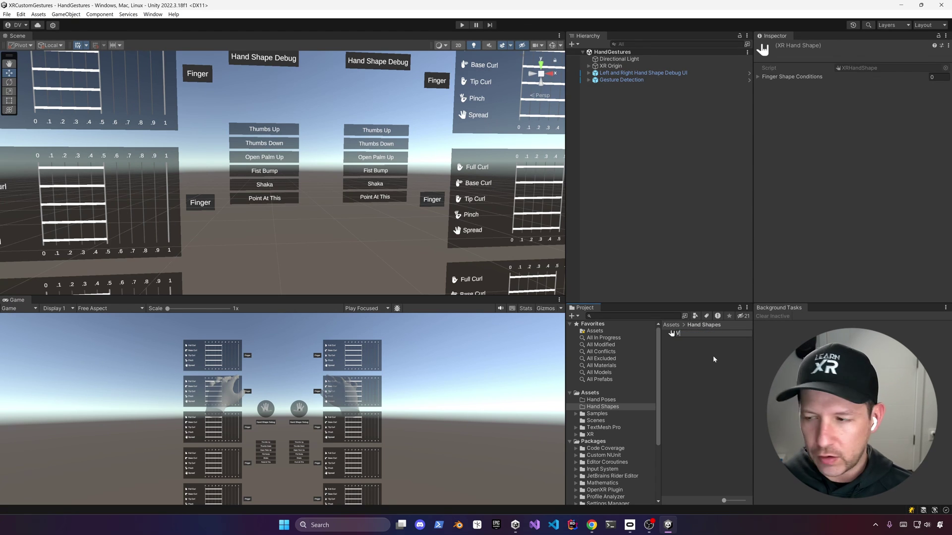
pyautogui.write('ulcan Salute Shape')
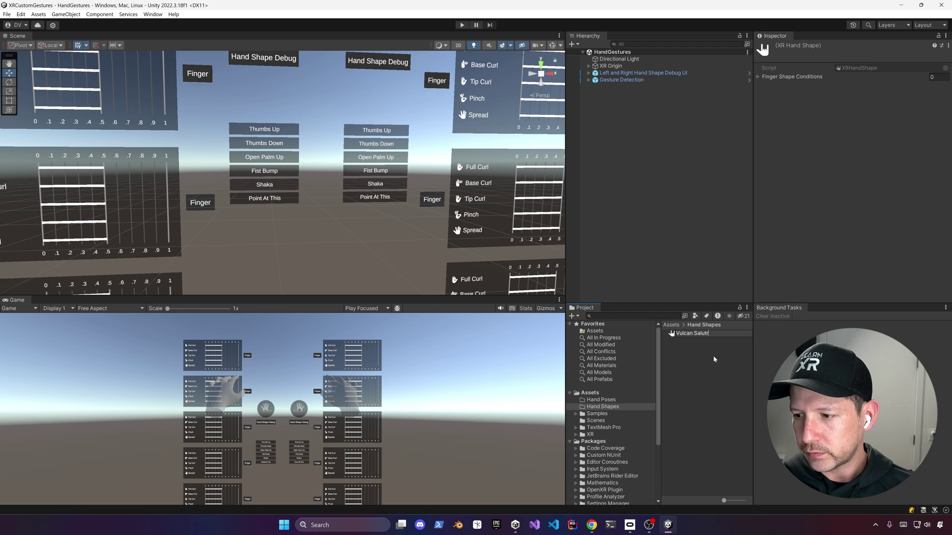
pyautogui.press('Return')
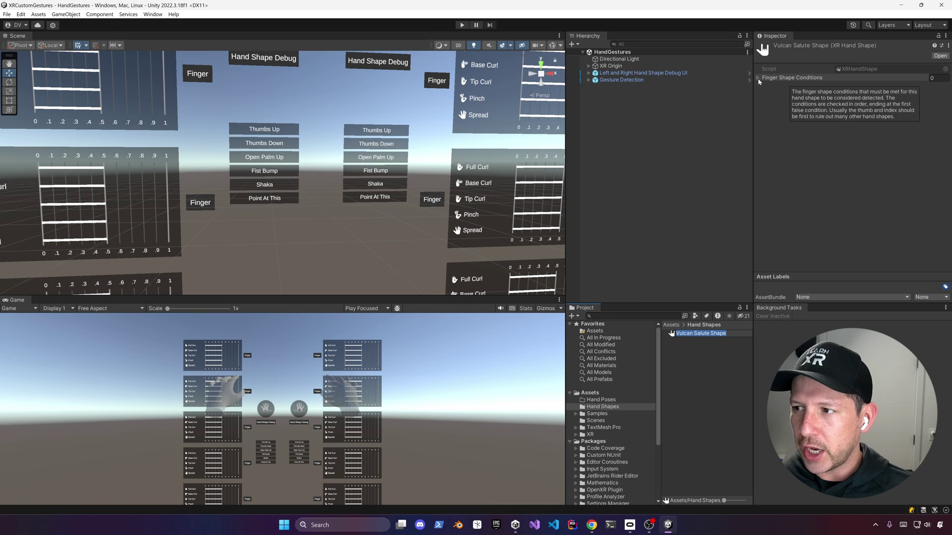
# Step: Add a finger shape condition to the Vulcan Salute Shape, keeping Thumb as its finger, and give it one target
pyautogui.click(759, 78)
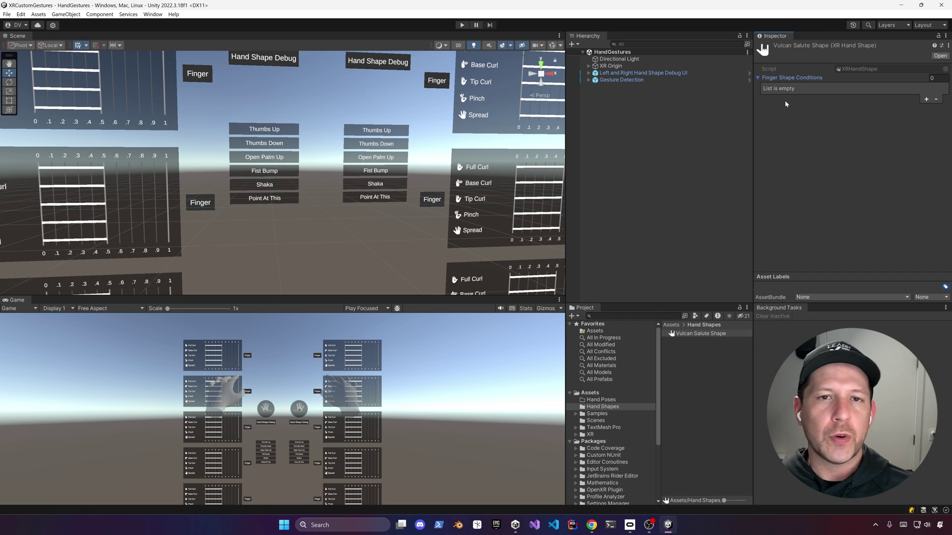
pyautogui.moveTo(784, 100)
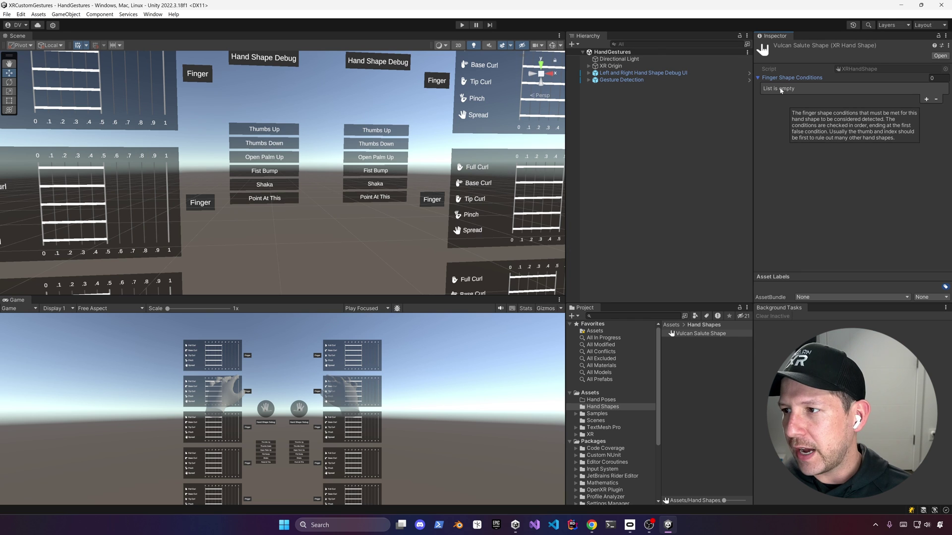
pyautogui.click(926, 99)
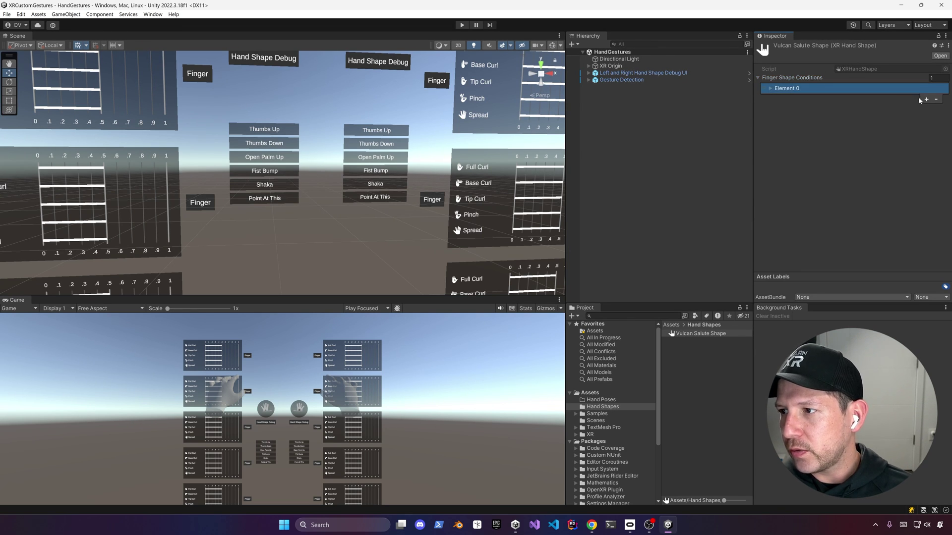
pyautogui.click(771, 90)
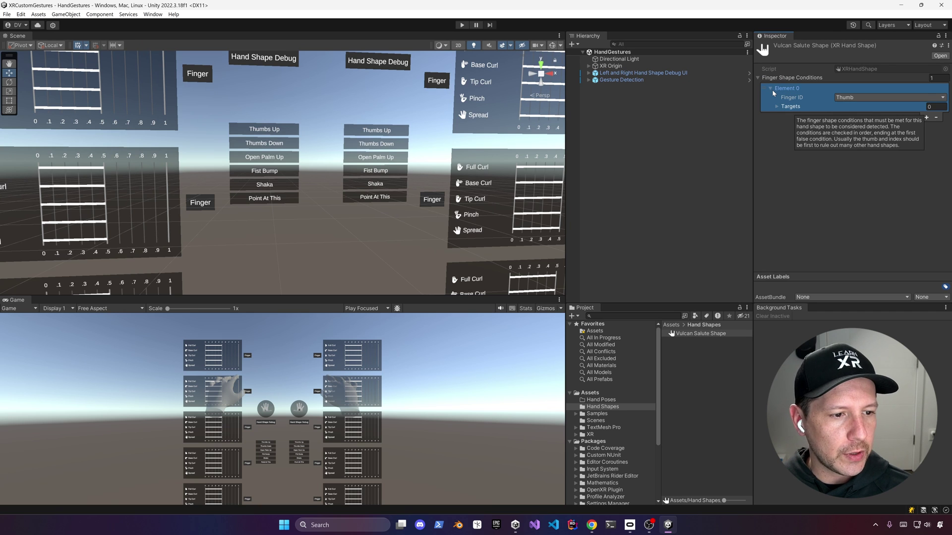
pyautogui.click(792, 107)
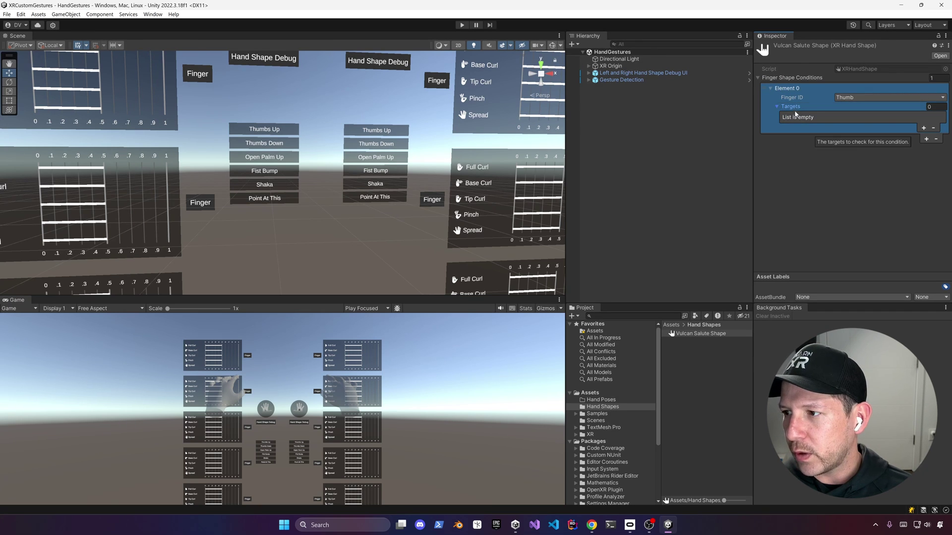
pyautogui.click(924, 128)
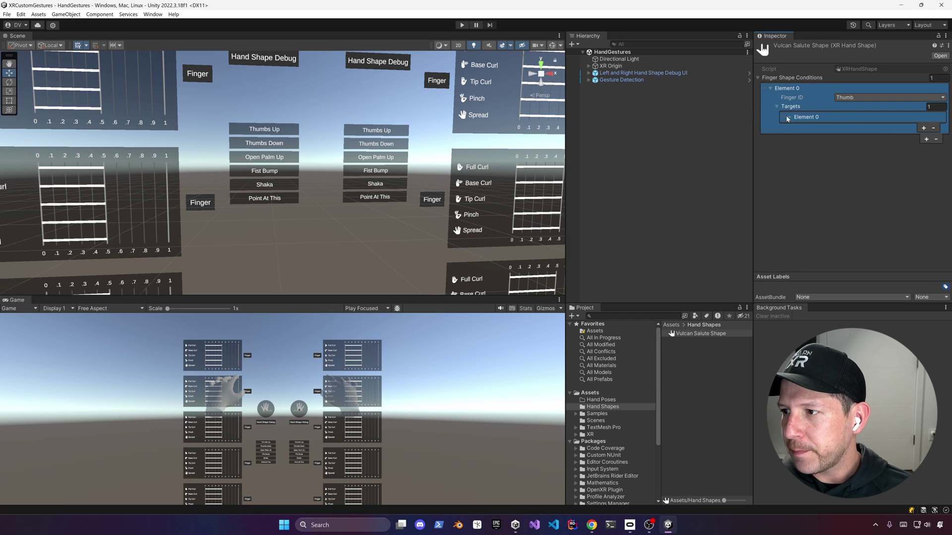
pyautogui.click(852, 98)
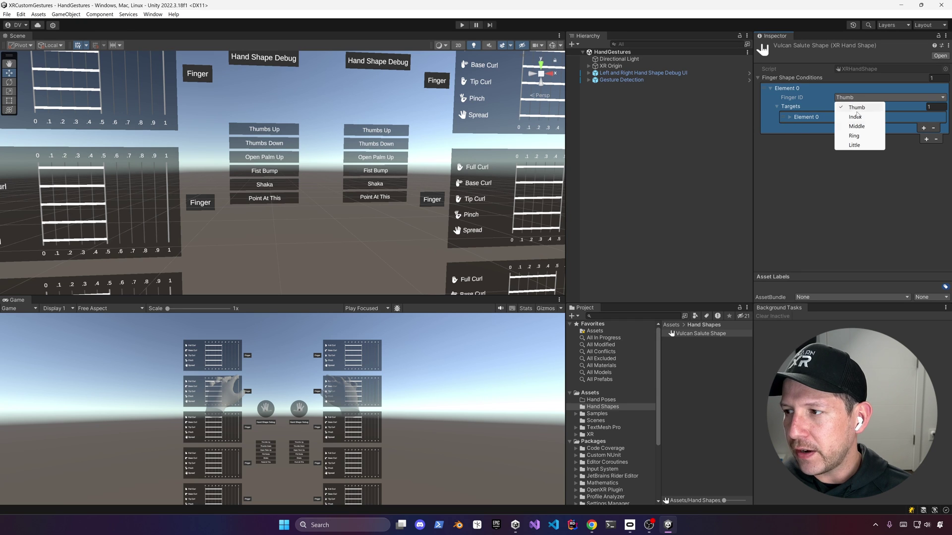
pyautogui.click(815, 144)
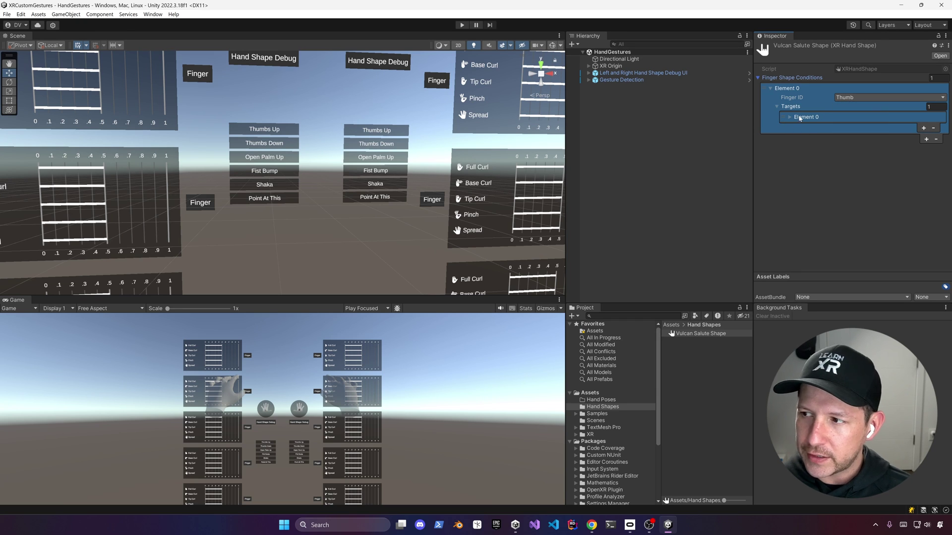
# Step: Set the thumb target's shape type to Spread with a desired value of 1 and a tolerance of 0.7
pyautogui.click(790, 118)
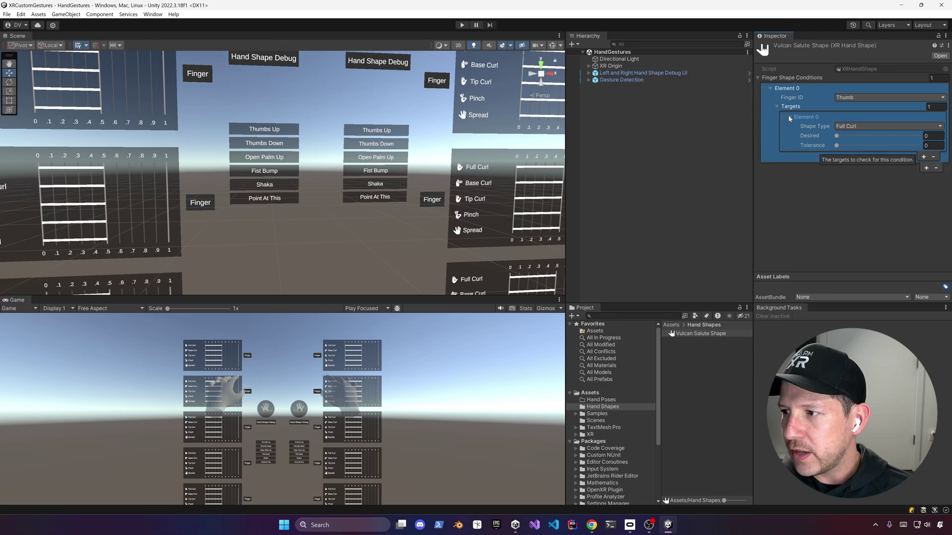
pyautogui.click(843, 126)
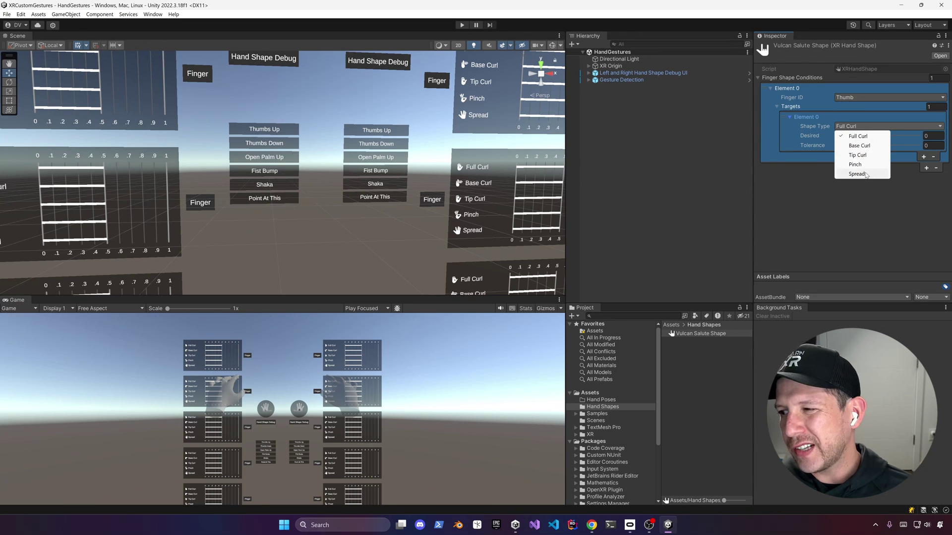
pyautogui.click(866, 174)
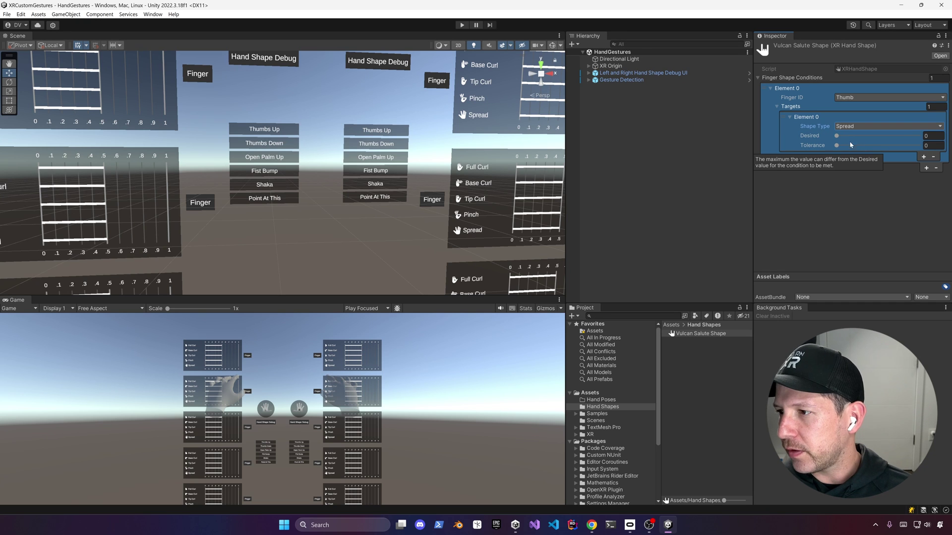
pyautogui.moveTo(837, 136); pyautogui.dragTo(925, 138)
pyautogui.click(936, 147)
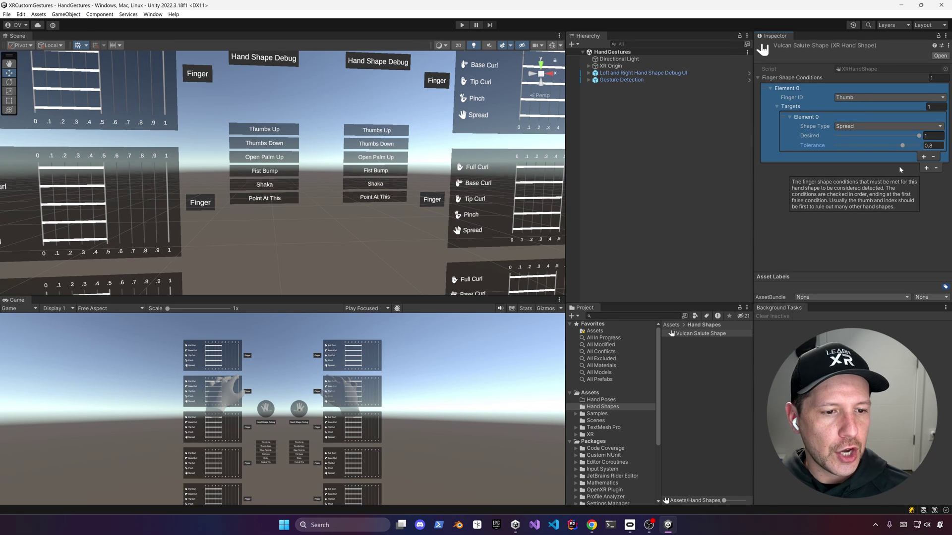
pyautogui.click(941, 148)
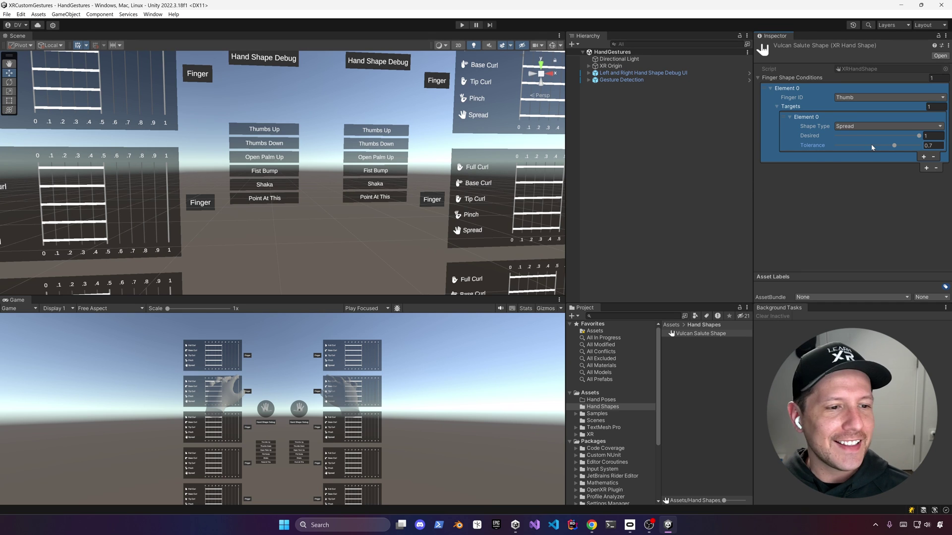
# Step: Add a second finger shape condition to the Vulcan Salute Shape, set its finger to Middle, and expand its target
pyautogui.click(925, 169)
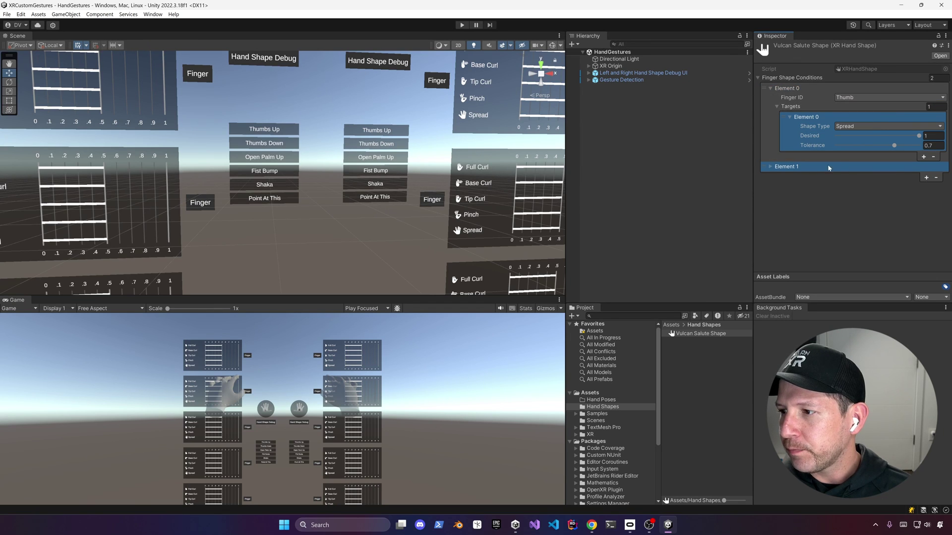
pyautogui.click(771, 166)
pyautogui.click(865, 176)
pyautogui.click(857, 204)
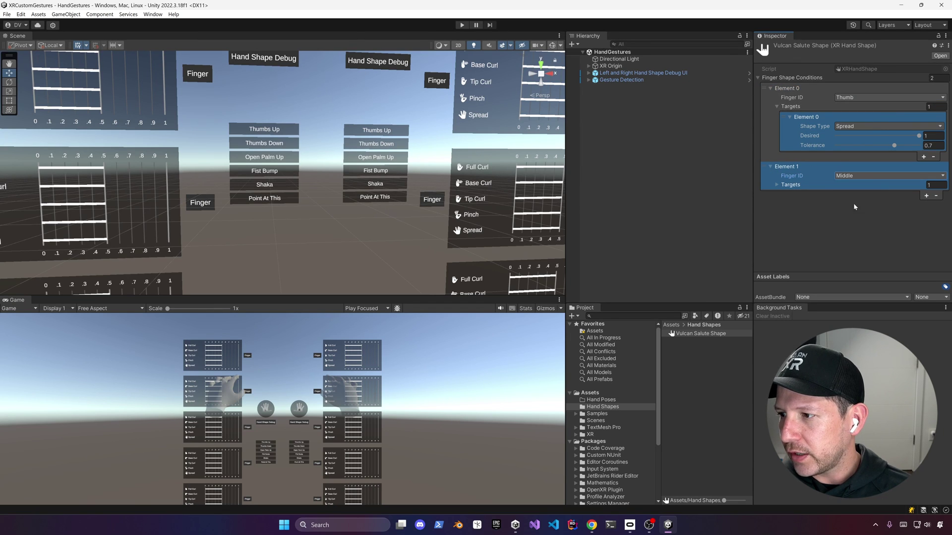
pyautogui.click(791, 185)
pyautogui.click(790, 196)
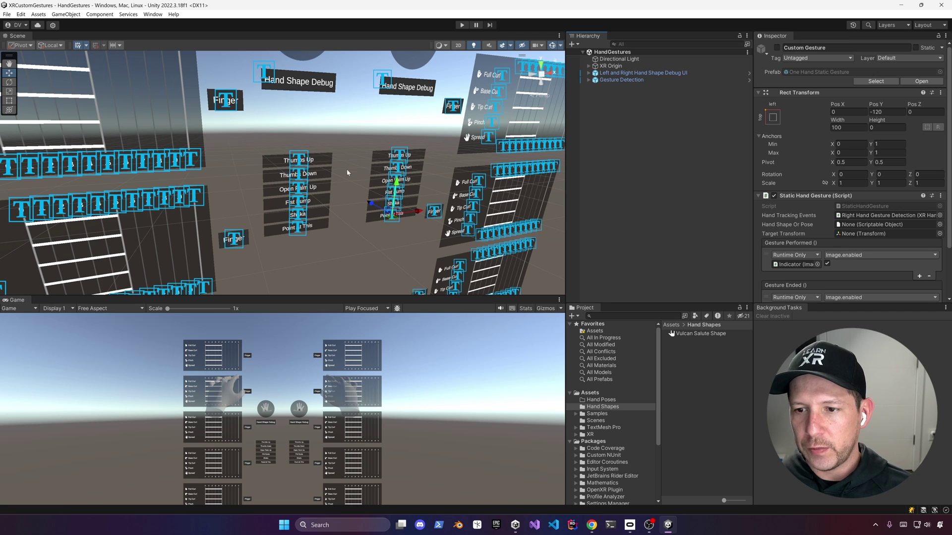
# Step: Enable the Custom Gesture objects under both the right and left hand gesture detection canvases
pyautogui.click(610, 80)
pyautogui.click(588, 80)
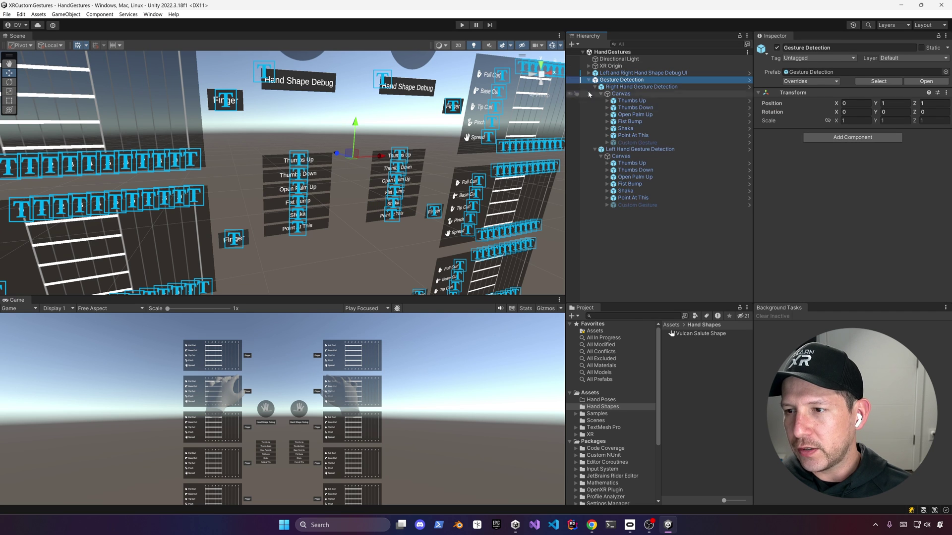
pyautogui.click(637, 142)
pyautogui.keyDown('ctrl'); pyautogui.click(637, 205); pyautogui.keyUp('ctrl')
pyautogui.click(776, 47)
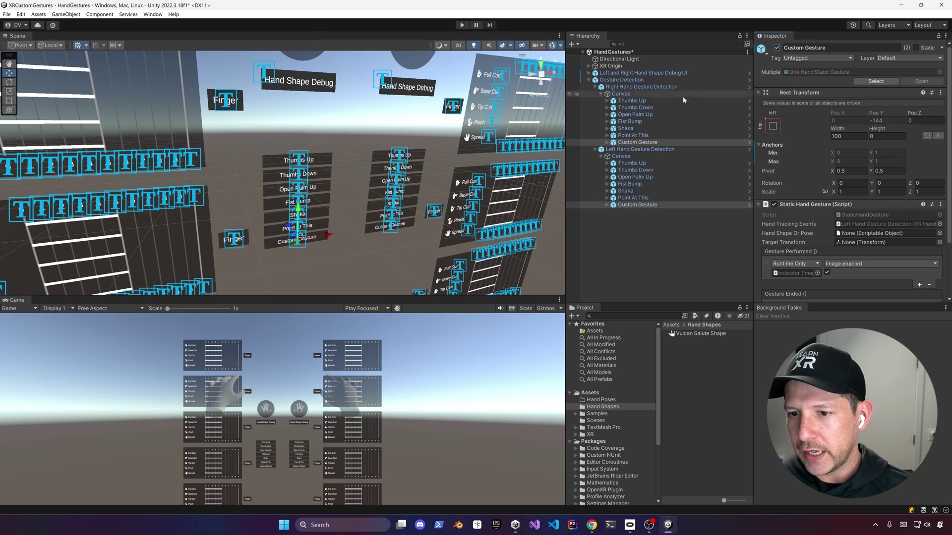
# Step: Rename the right-hand and left-hand Custom Gesture objects as Vulcan Salute
pyautogui.click(641, 143)
pyautogui.press('F2')
pyautogui.write('Vulcan Salute')
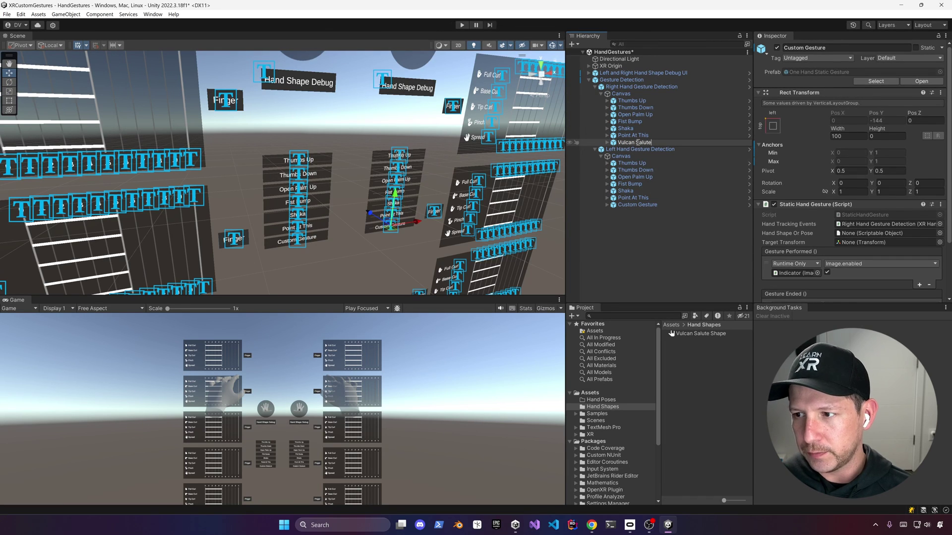
pyautogui.press('Return')
pyautogui.click(645, 204)
pyautogui.press('F2')
pyautogui.write('Vulcan Salute')
pyautogui.press('Return')
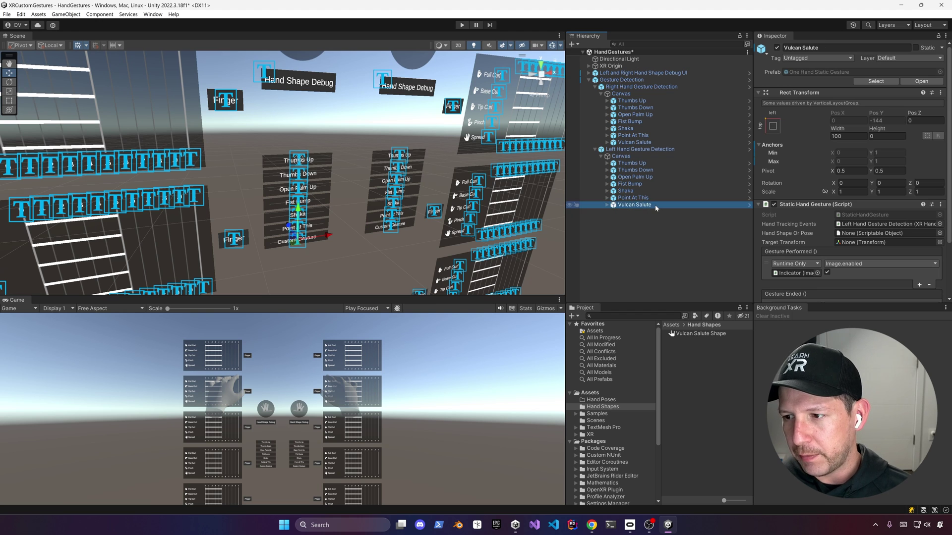
# Step: Set the label text under both Vulcan Salute objects to Vulcan Salute and hide the scene gizmos
pyautogui.click(608, 142)
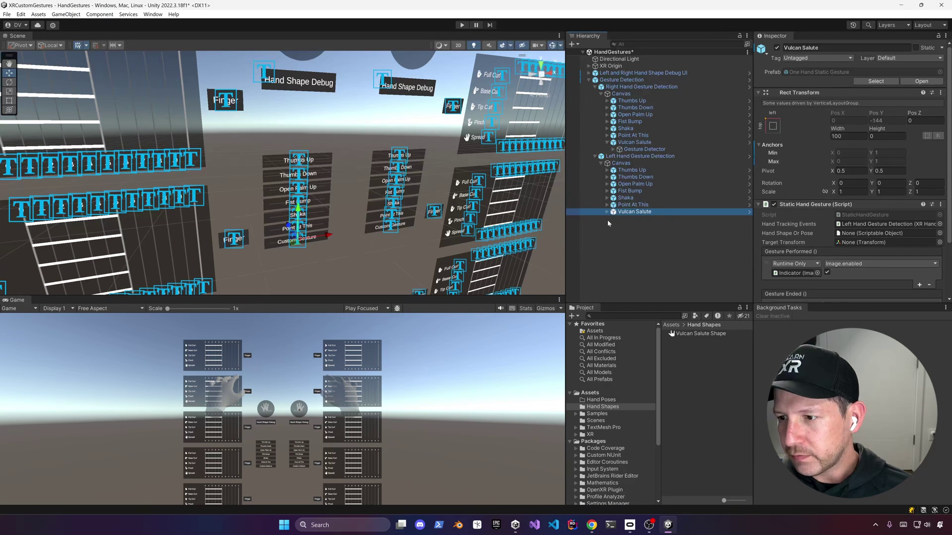
pyautogui.press('Right')
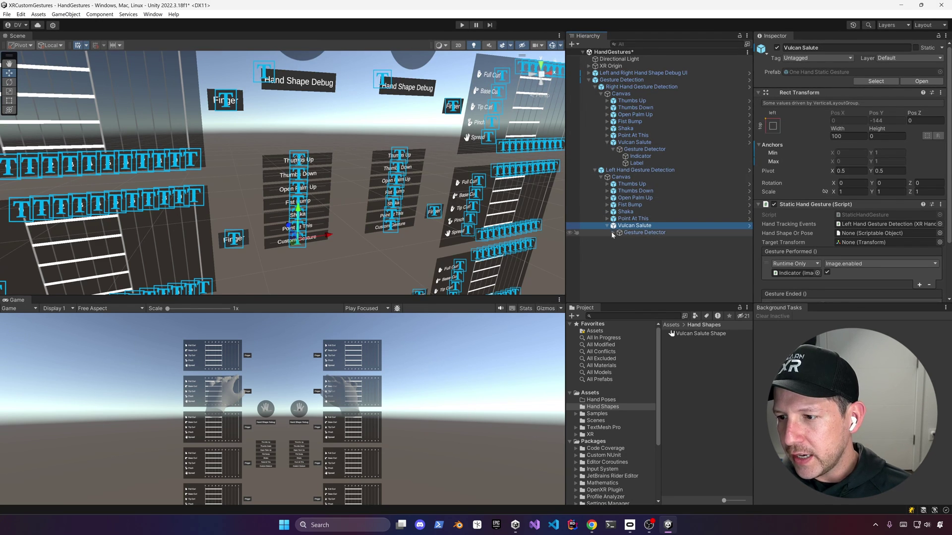
pyautogui.click(619, 248)
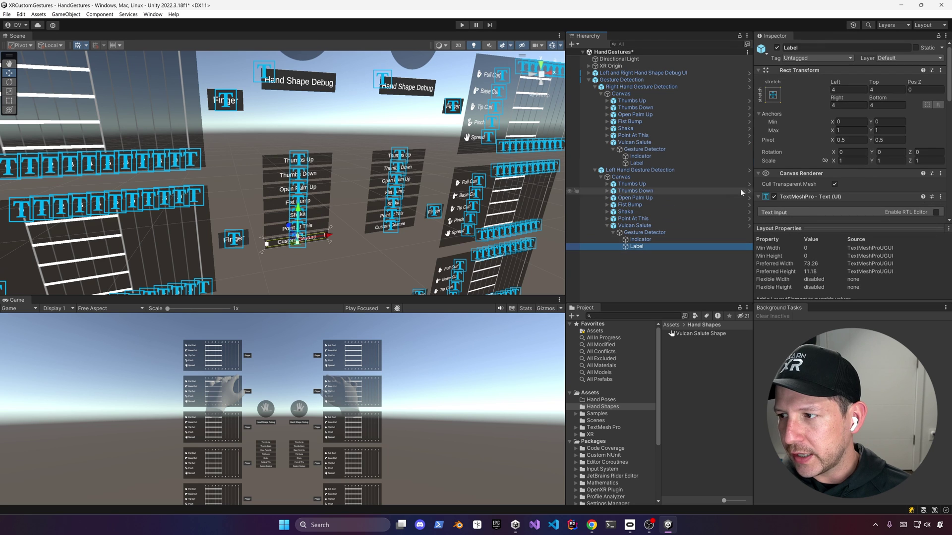
pyautogui.scroll(-2, 827, 201)
pyautogui.click(647, 156)
pyautogui.click(651, 164)
pyautogui.click(816, 195)
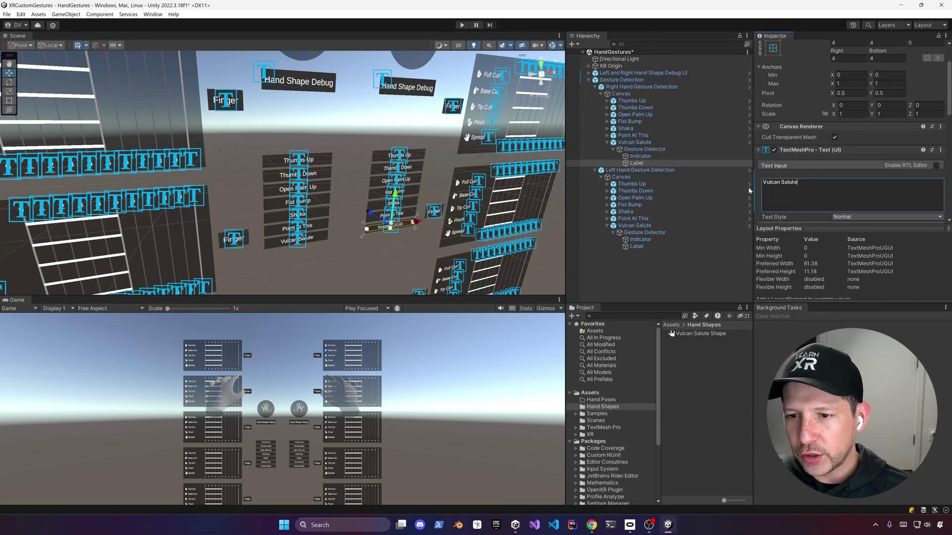
pyautogui.click(623, 164)
pyautogui.click(552, 46)
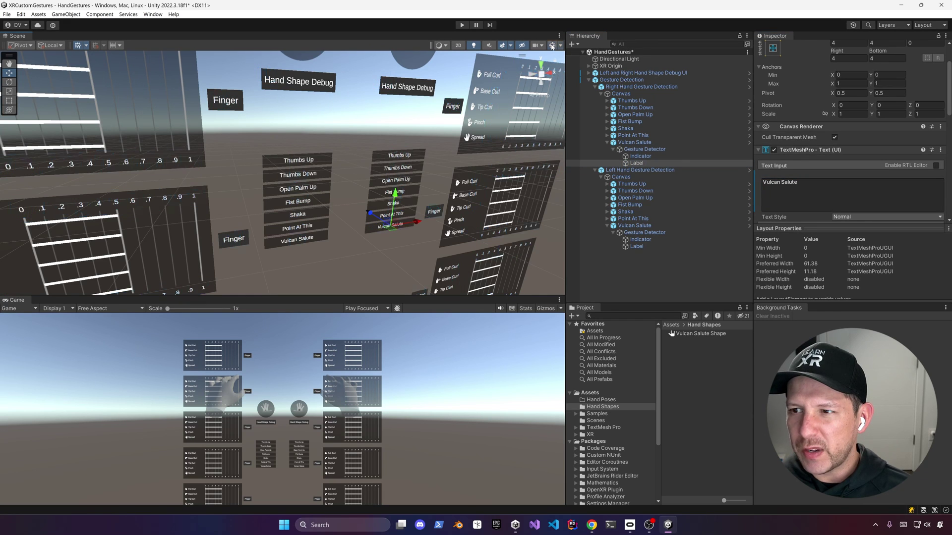
pyautogui.scroll(5, 448, 213)
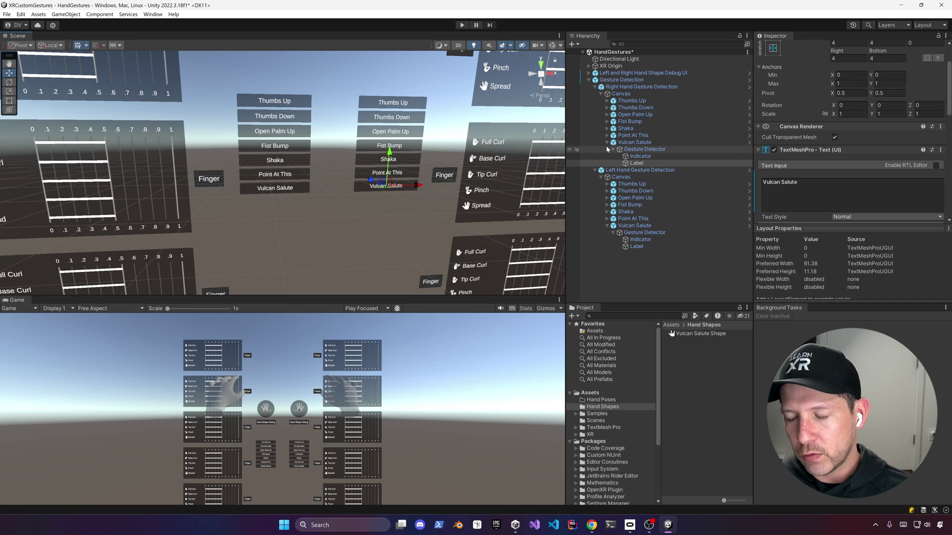
# Step: Assign the Vulcan Salute Shape as the Hand Shape Or Pose of the right-hand and left-hand Vulcan Salute gestures
pyautogui.click(626, 143)
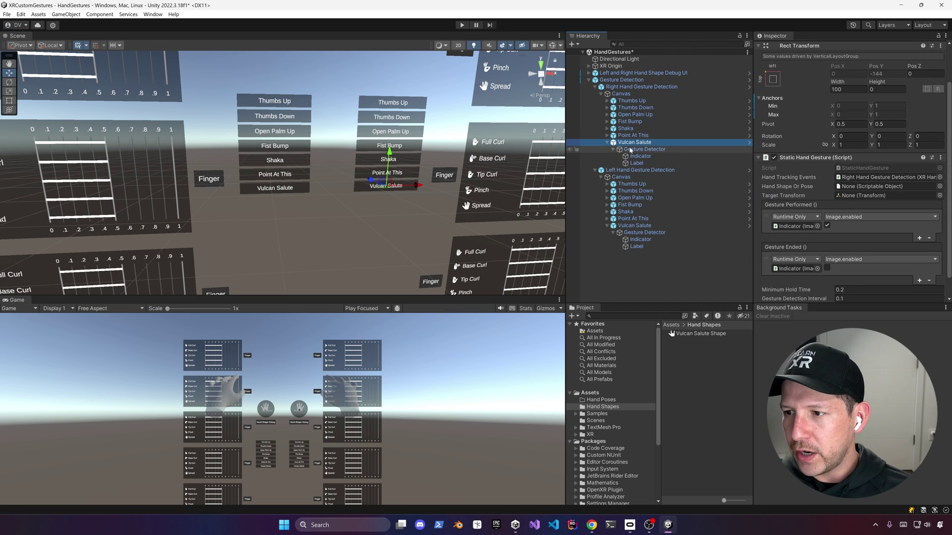
pyautogui.keyDown('ctrl'); pyautogui.click(634, 225); pyautogui.keyUp('ctrl')
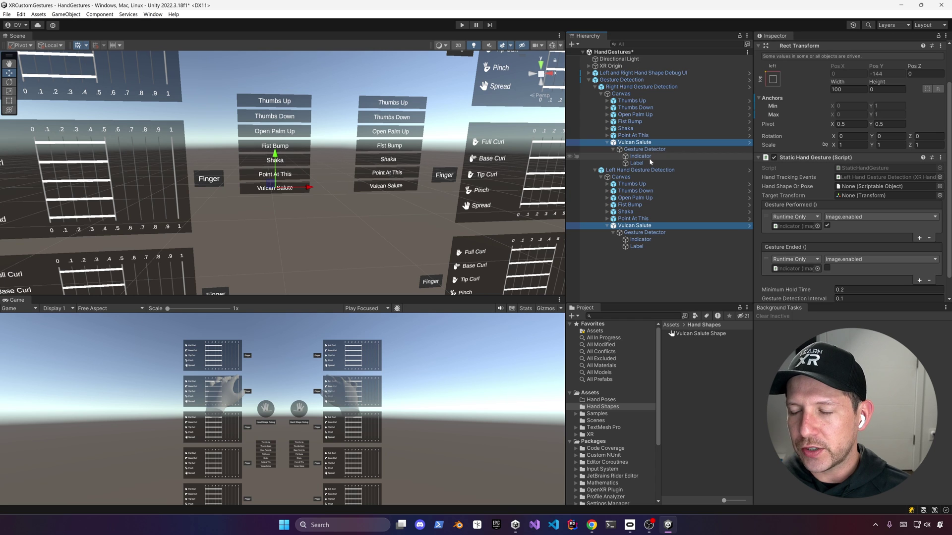
pyautogui.click(642, 143)
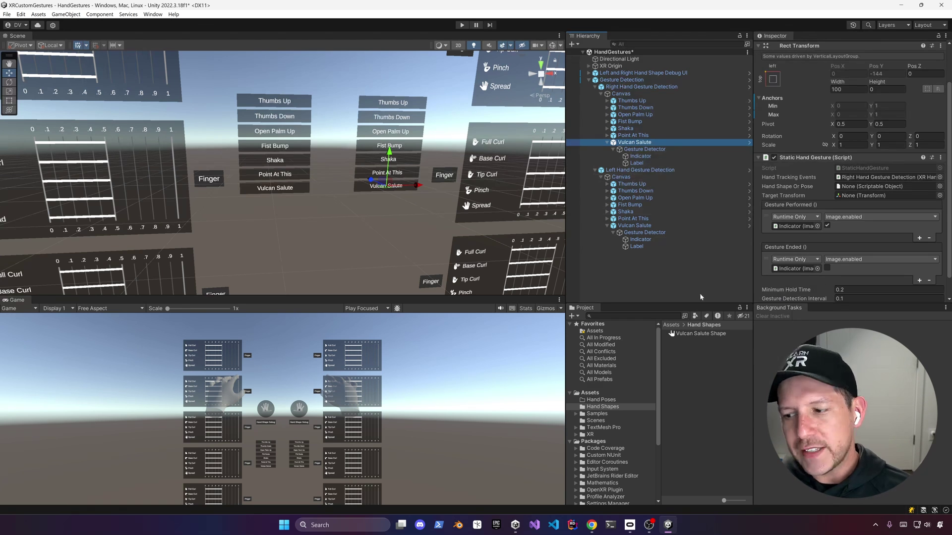
pyautogui.moveTo(701, 333); pyautogui.dragTo(859, 192)
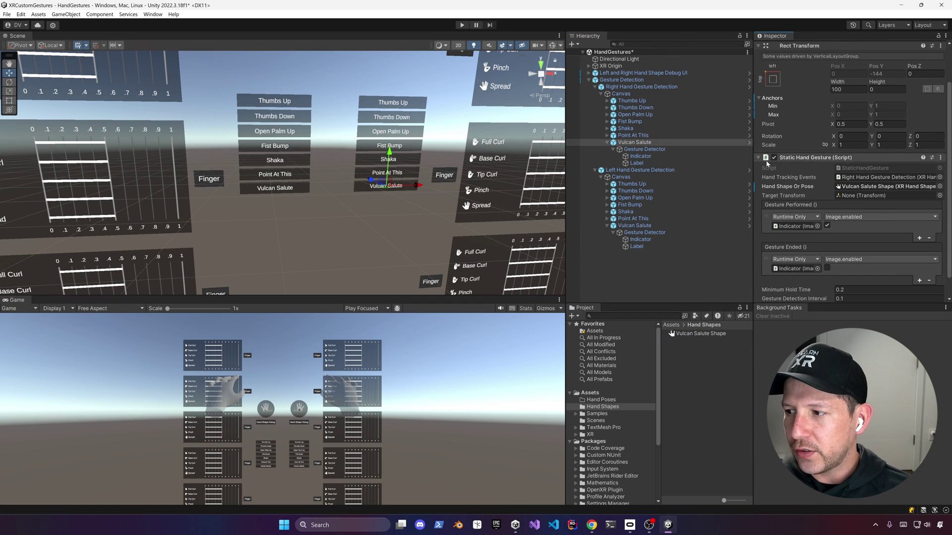
pyautogui.scroll(-1, 807, 184)
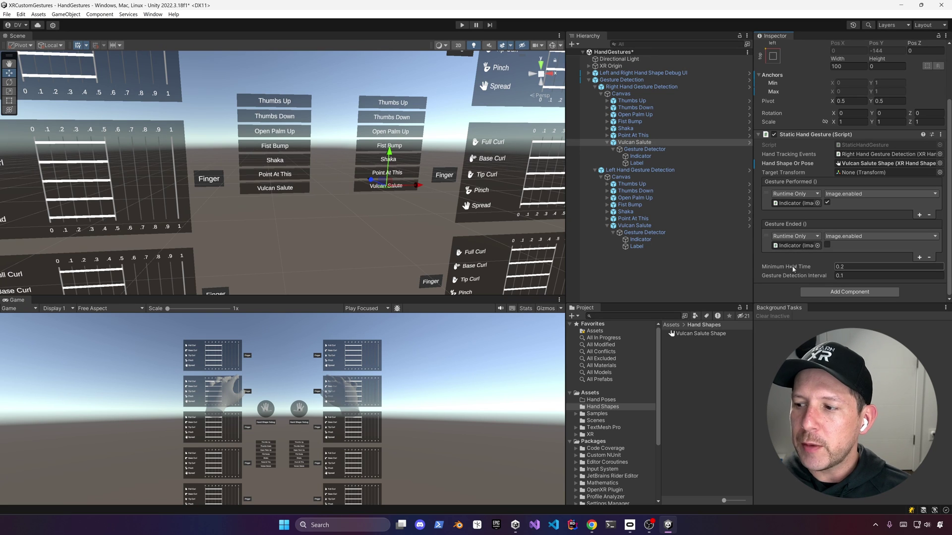
pyautogui.moveTo(807, 267)
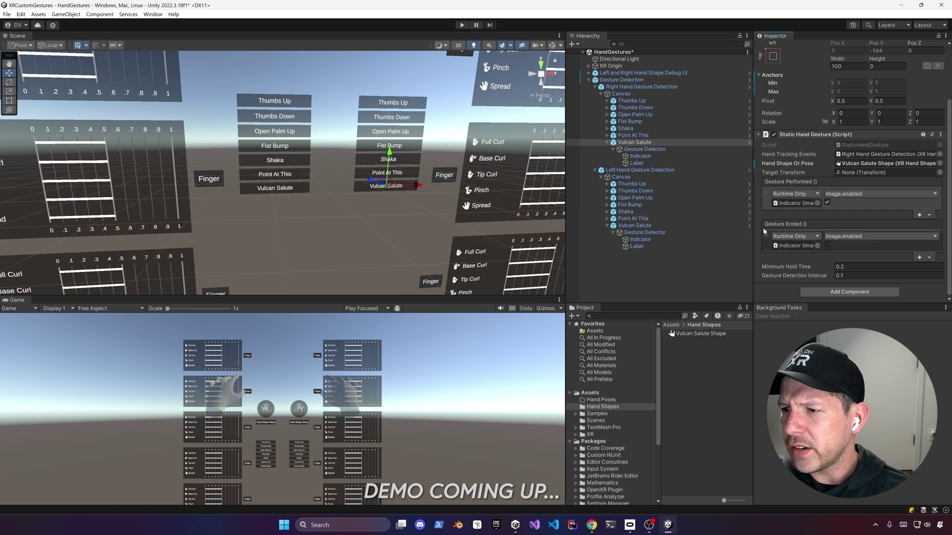
pyautogui.click(655, 226)
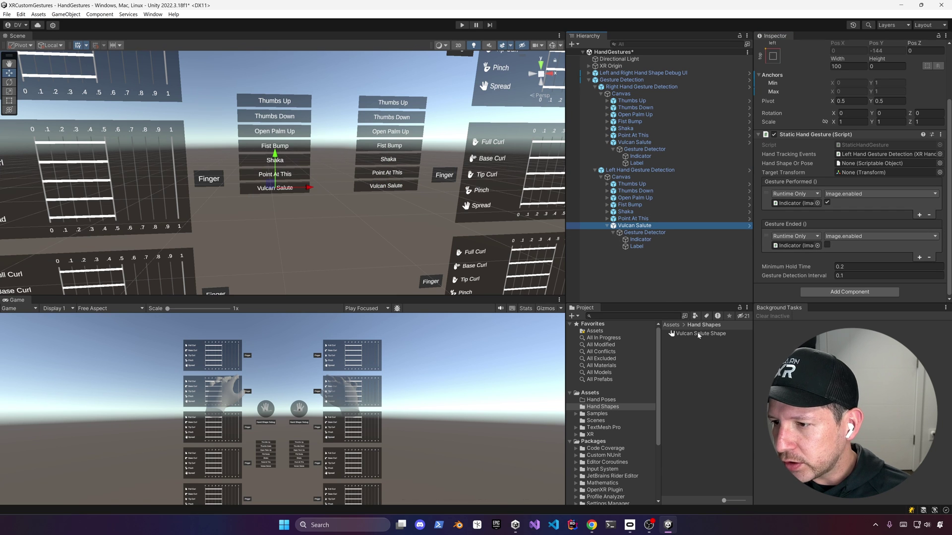
pyautogui.moveTo(698, 334); pyautogui.dragTo(855, 165)
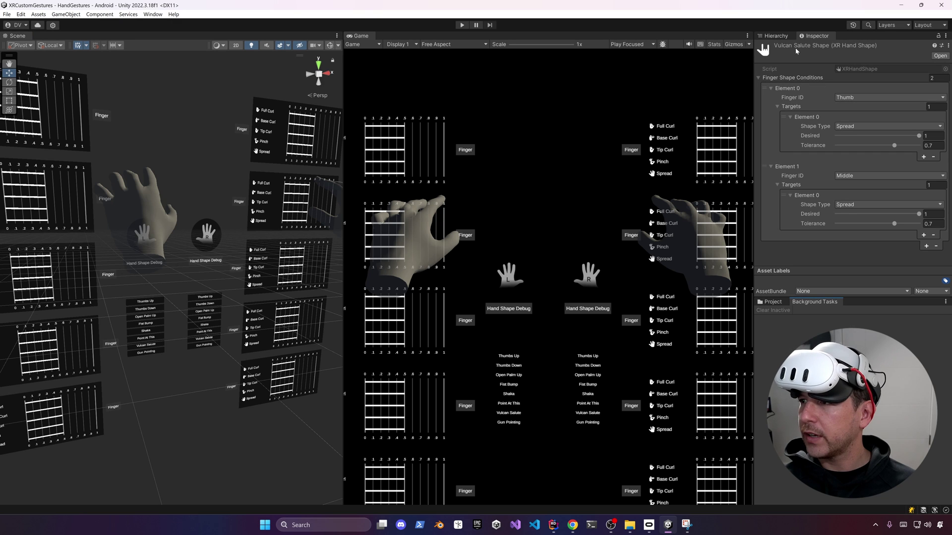
# Step: Add an Index finger condition with a Spread target of desired value 0 to the Vulcan Salute Shape, plus a fourth finger condition
pyautogui.moveTo(826, 78)
pyautogui.moveTo(803, 106)
pyautogui.click(926, 246)
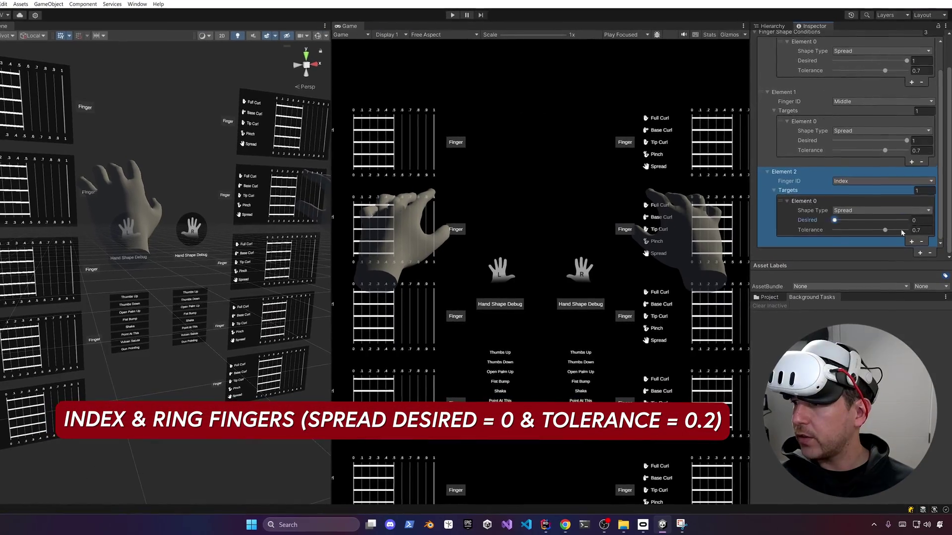
pyautogui.click(920, 253)
pyautogui.scroll(5, 804, 91)
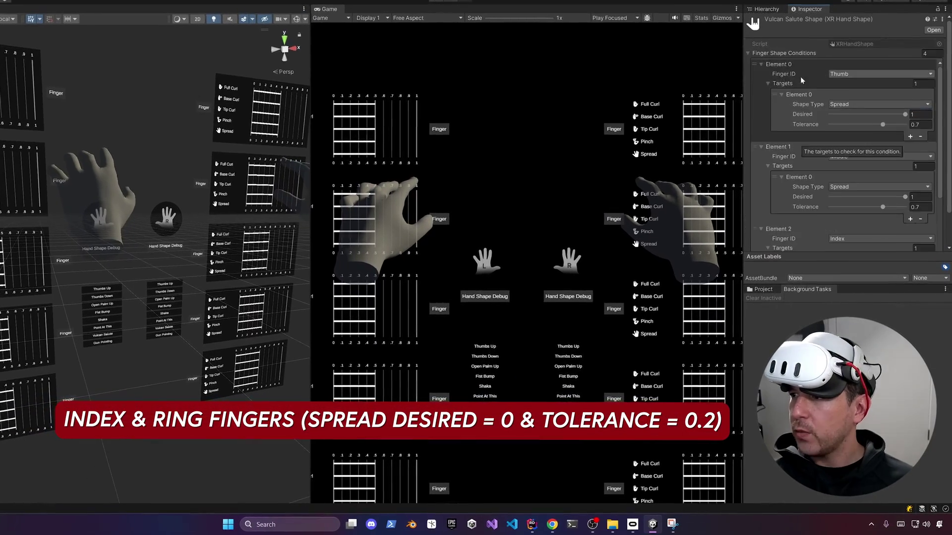
pyautogui.scroll(-6, 803, 149)
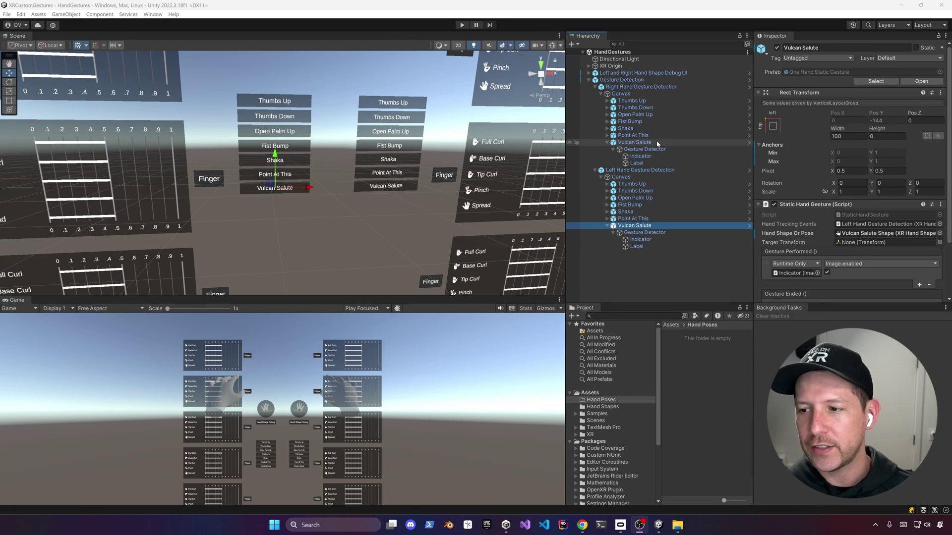
# Step: Create an XR Hand Pose named Vulcan Salute Pose in the Hand Poses folder and assign it the Vulcan Salute Shape
pyautogui.rightClick(701, 353)
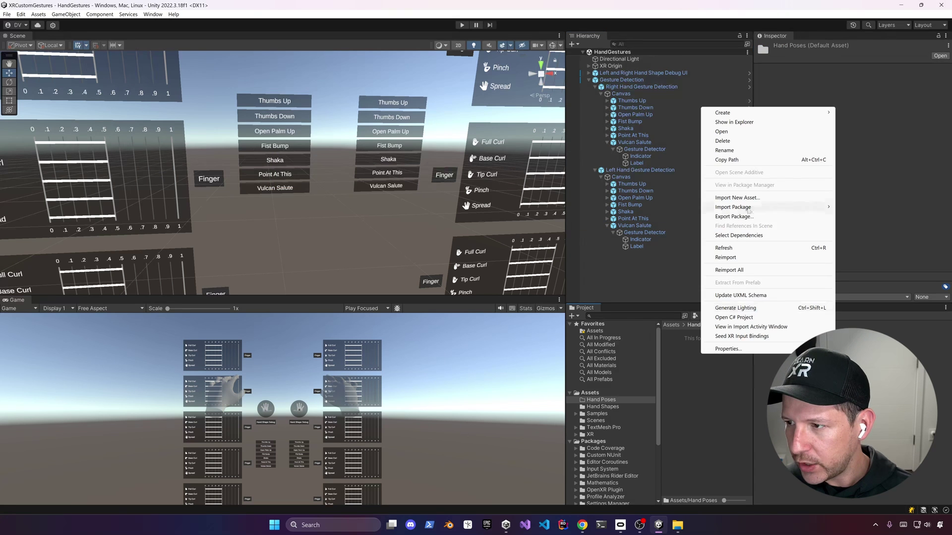
pyautogui.moveTo(722, 113)
pyautogui.moveTo(843, 109)
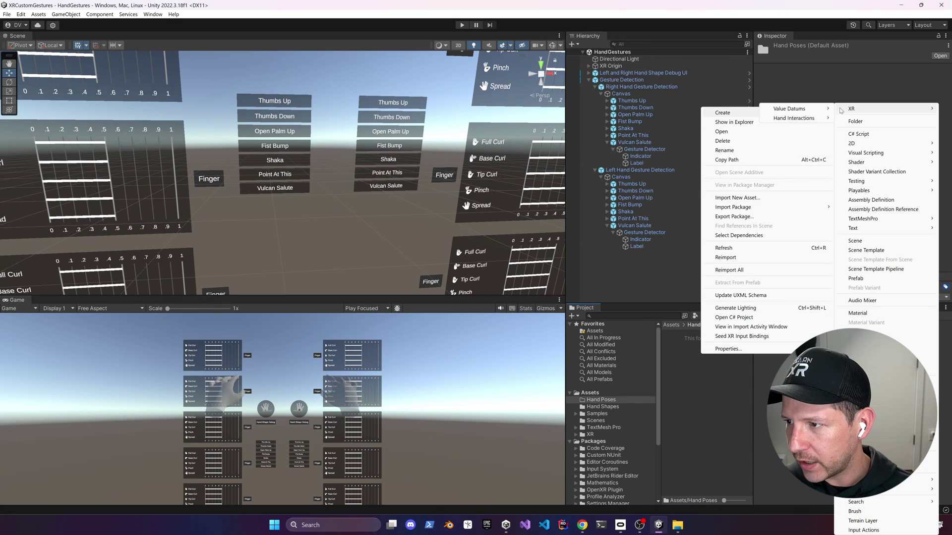
pyautogui.click(861, 118)
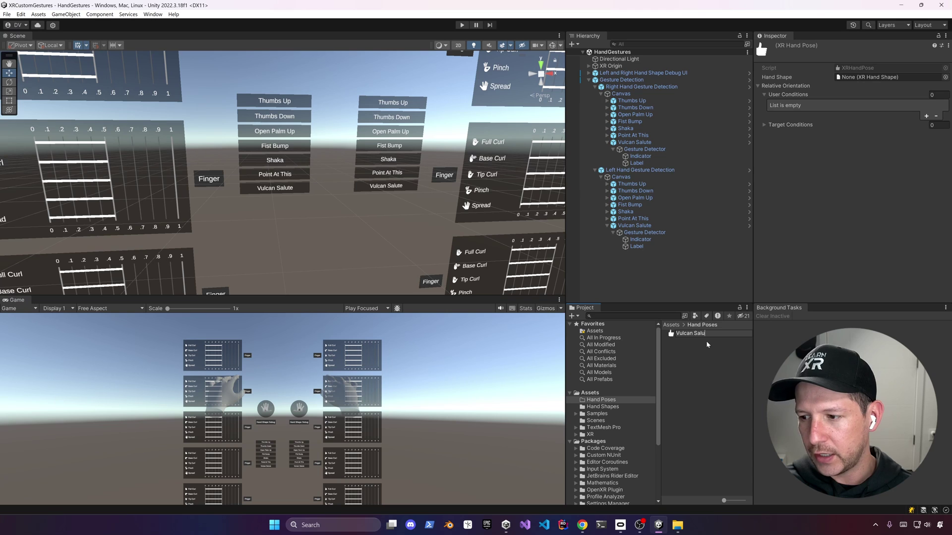
pyautogui.write('Vulcan Salute Pose')
pyautogui.press('Return')
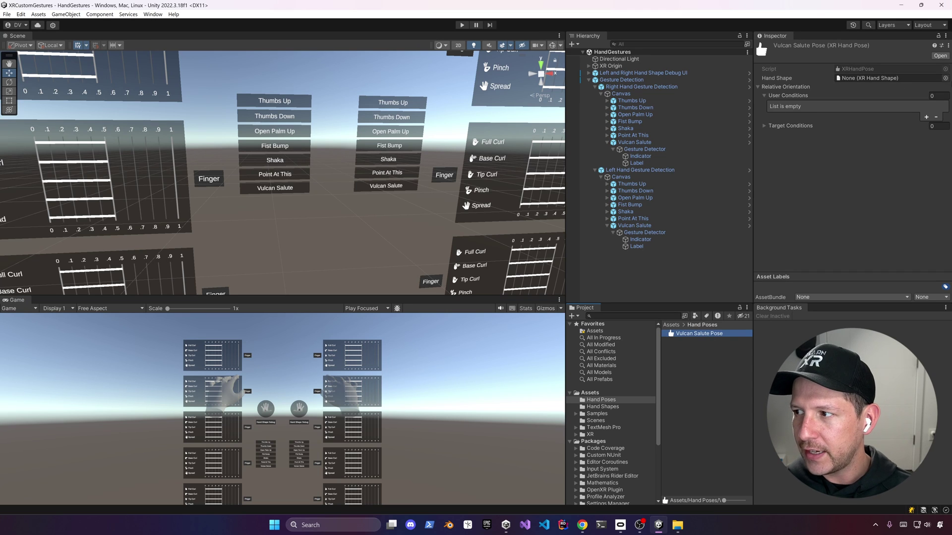
pyautogui.click(945, 78)
pyautogui.doubleClick(659, 178)
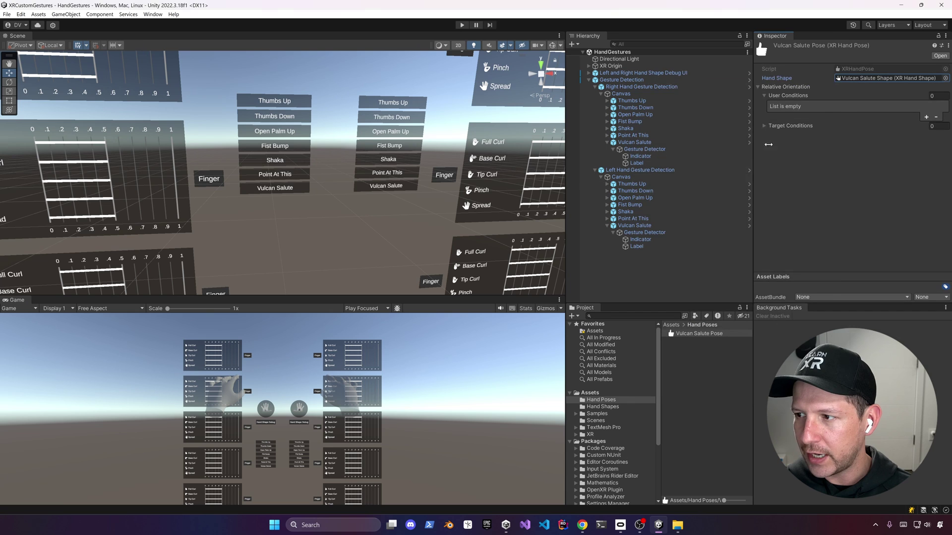
# Step: Add a user condition with Palm Direction Opposite To Hand To Head and an angle tolerance of 30, and expand the target conditions
pyautogui.click(926, 117)
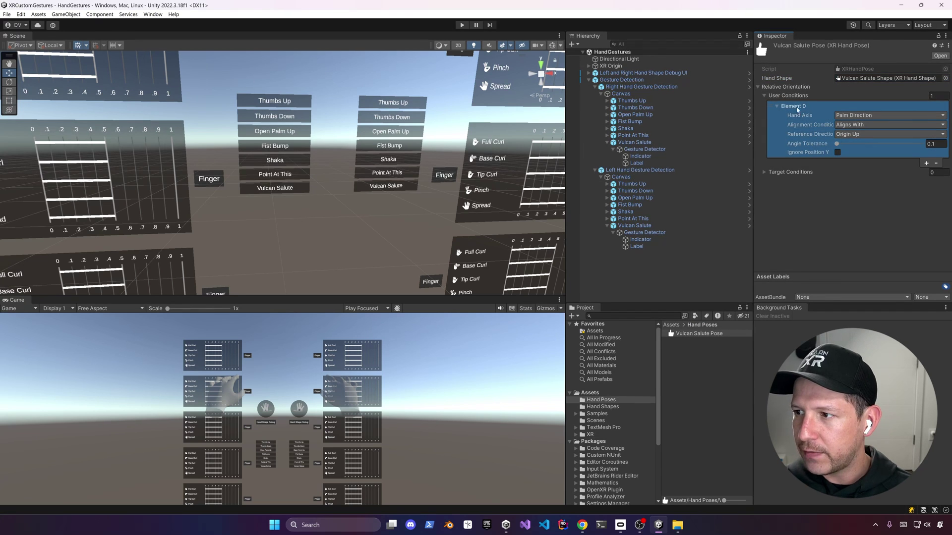
pyautogui.click(849, 127)
pyautogui.click(855, 154)
pyautogui.click(849, 135)
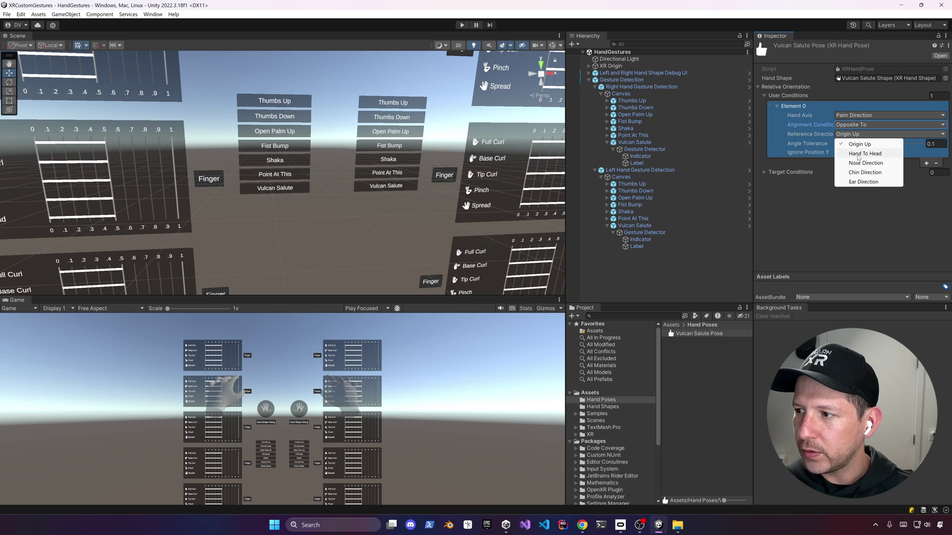
pyautogui.click(865, 154)
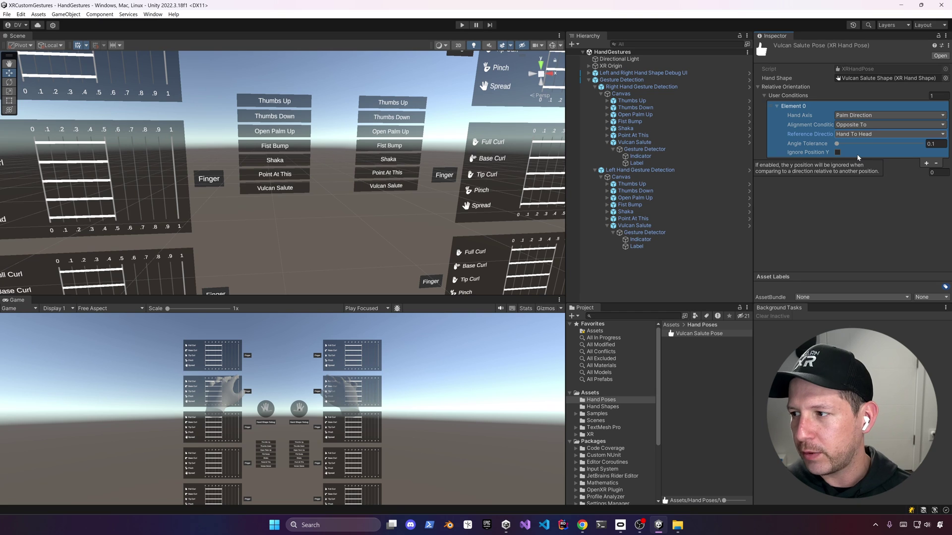
pyautogui.click(932, 145)
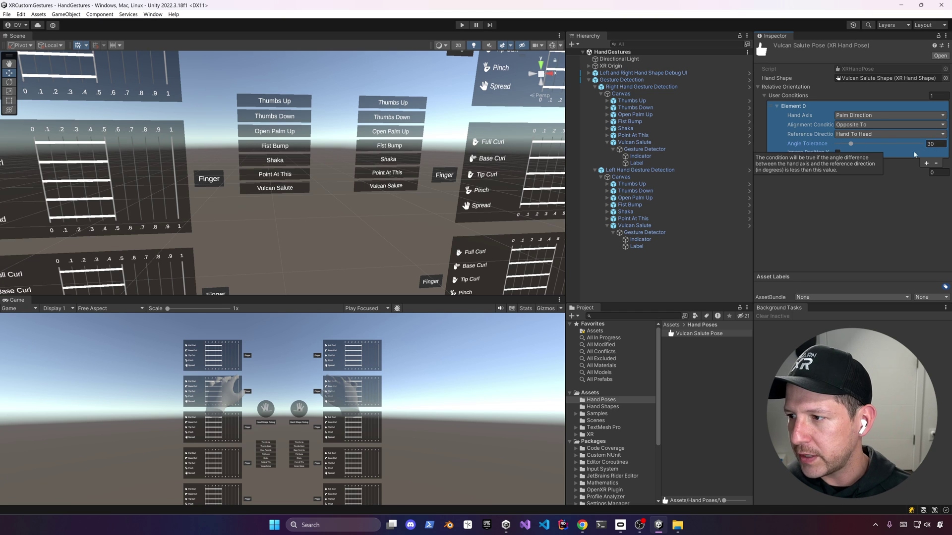
pyautogui.click(874, 193)
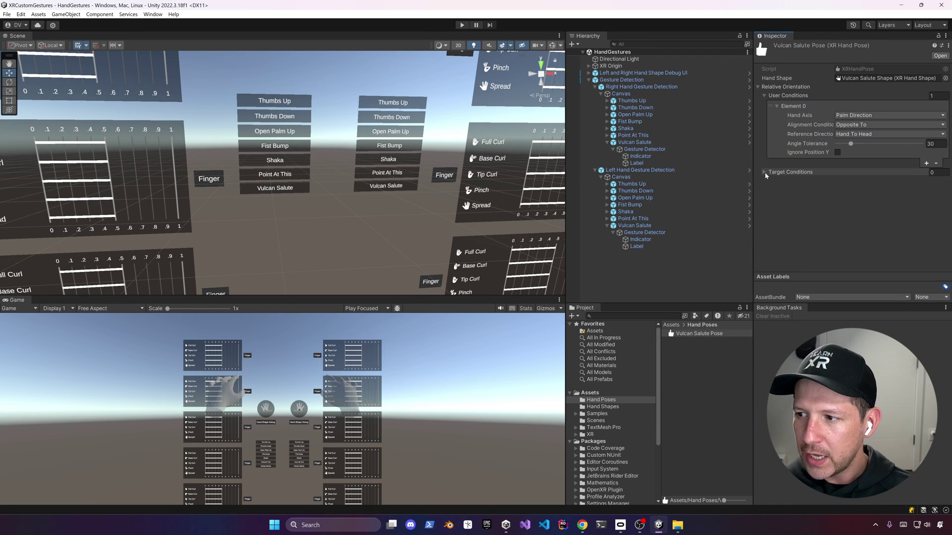
pyautogui.click(794, 172)
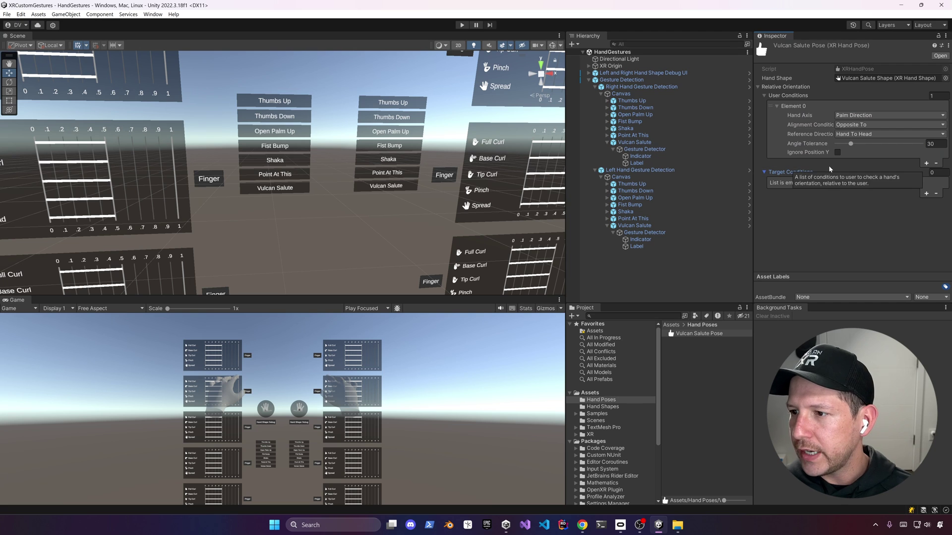
# Step: Assign the Vulcan Salute Pose as the Hand Shape Or Pose of the right-hand Vulcan Salute gesture
pyautogui.click(632, 142)
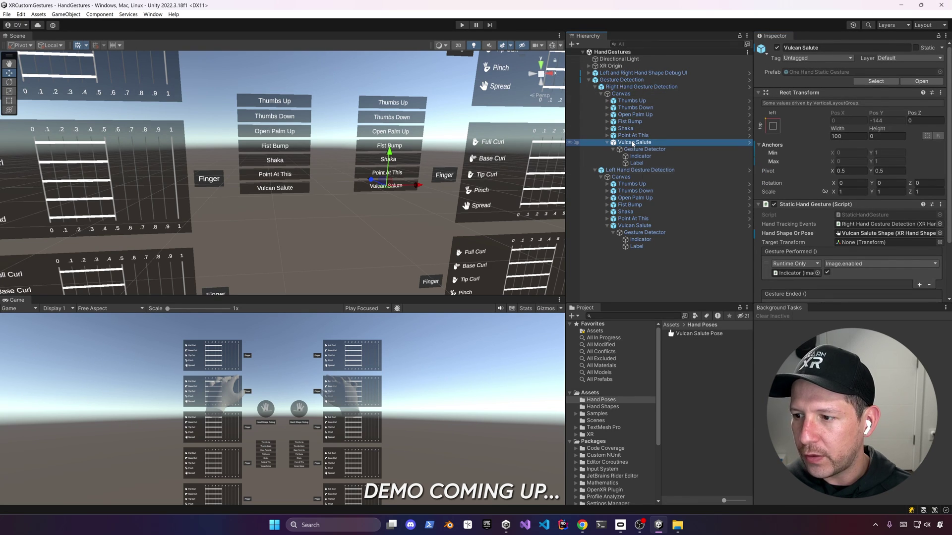
pyautogui.moveTo(632, 142); pyautogui.dragTo(871, 184)
pyautogui.scroll(-2, 835, 237)
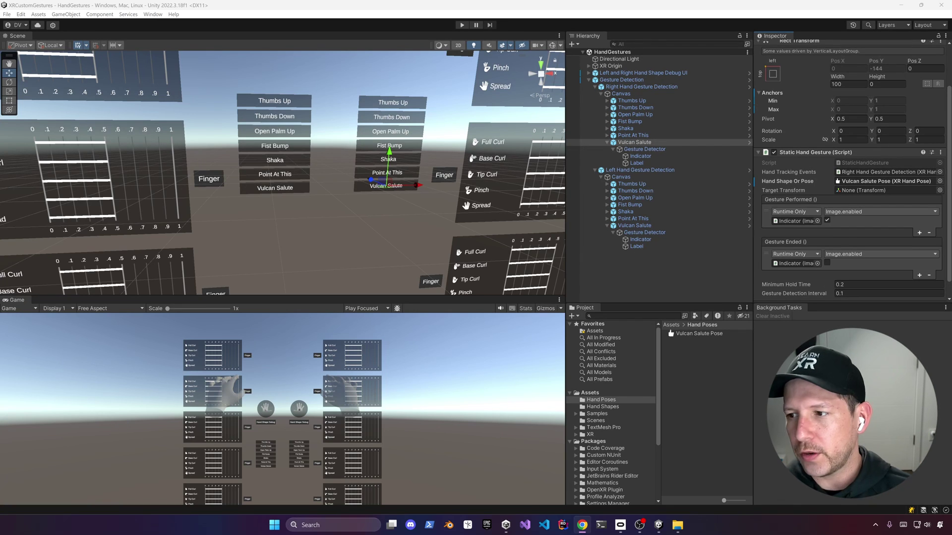
# Step: Create an XR Hand Shape named Gun Pointing Shape in the Hand Shapes folder
pyautogui.click(620, 407)
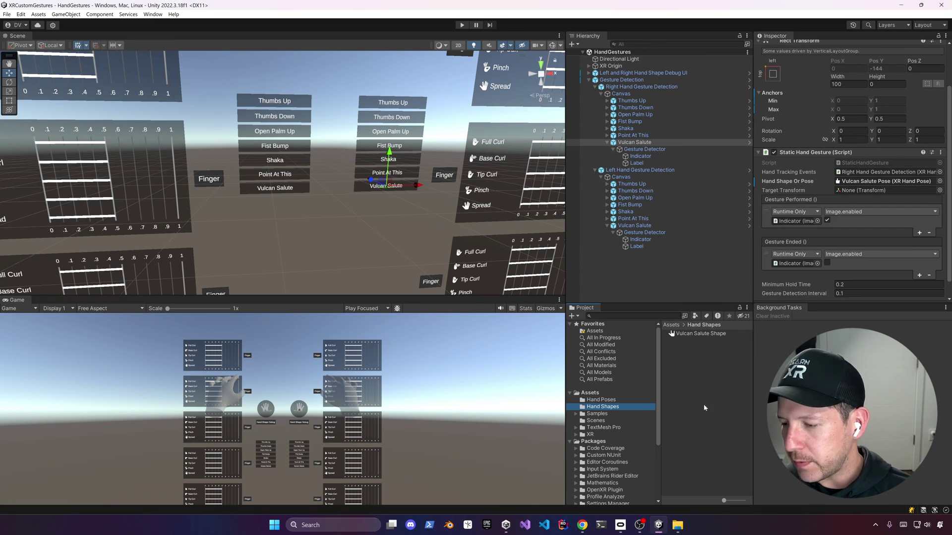
pyautogui.rightClick(732, 393)
pyautogui.moveTo(770, 152)
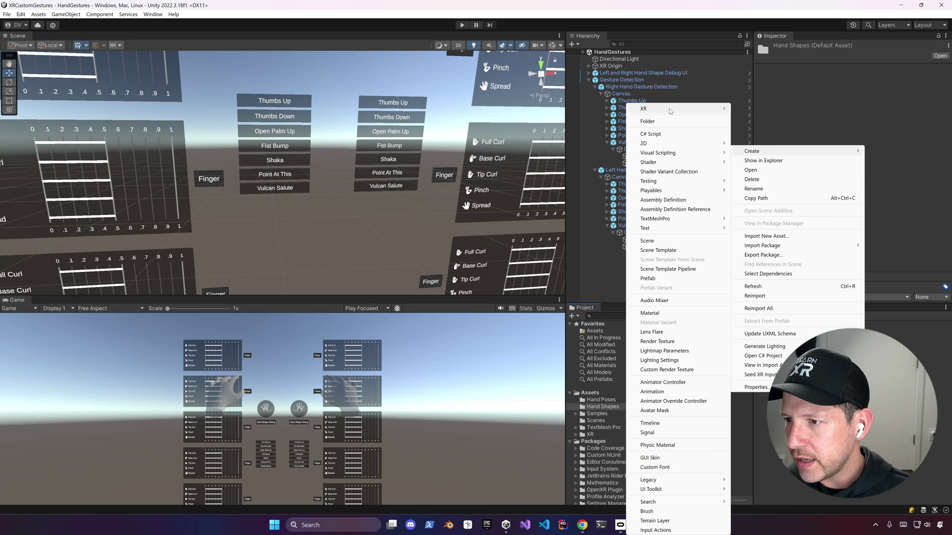
pyautogui.moveTo(722, 108)
pyautogui.moveTo(753, 119)
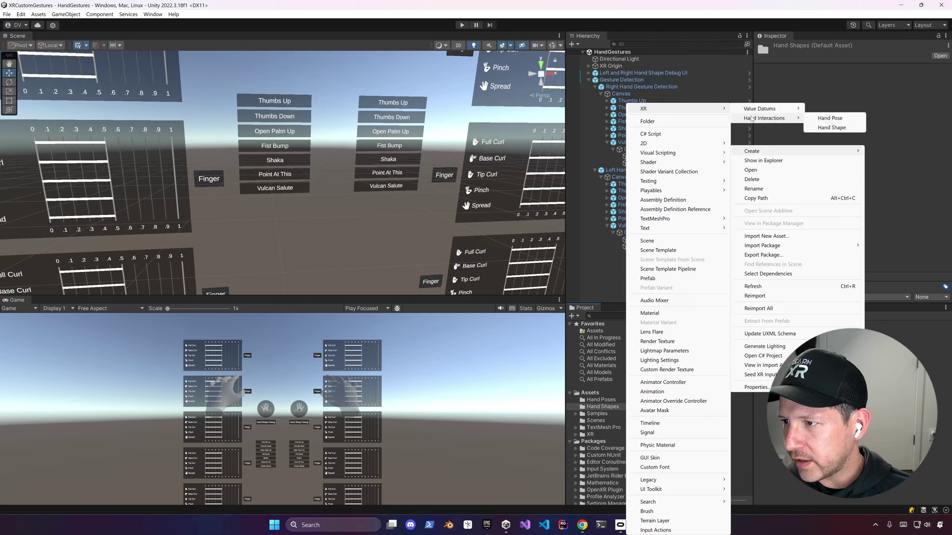
pyautogui.click(825, 127)
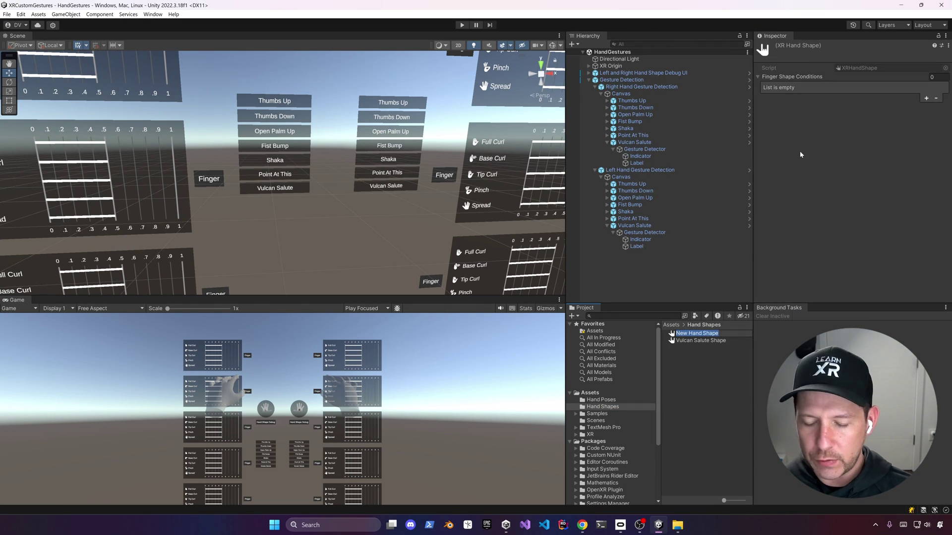
pyautogui.write('Gun Pointing Shape')
pyautogui.press('Return')
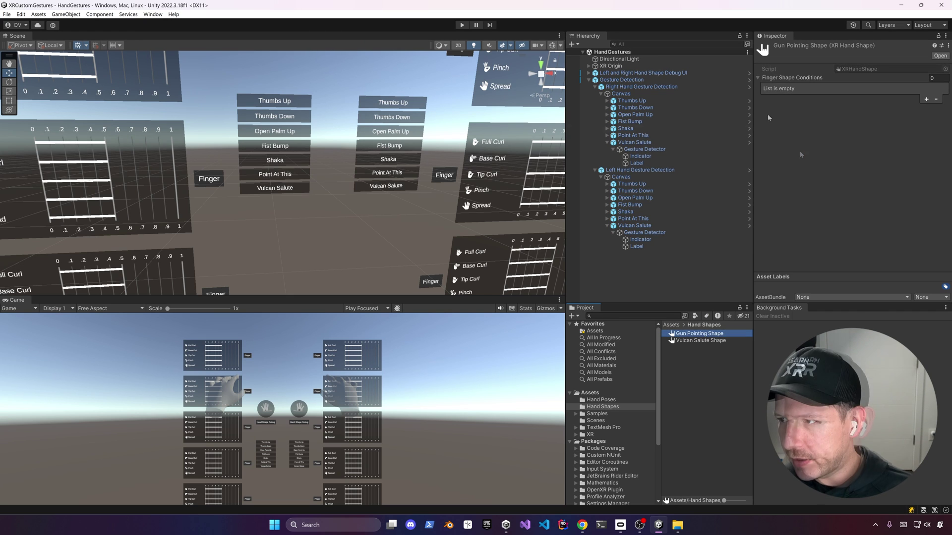
# Step: Add a Thumb condition to the Gun Pointing Shape with a Spread target of desired value 1 and tolerance 0.7
pyautogui.click(926, 99)
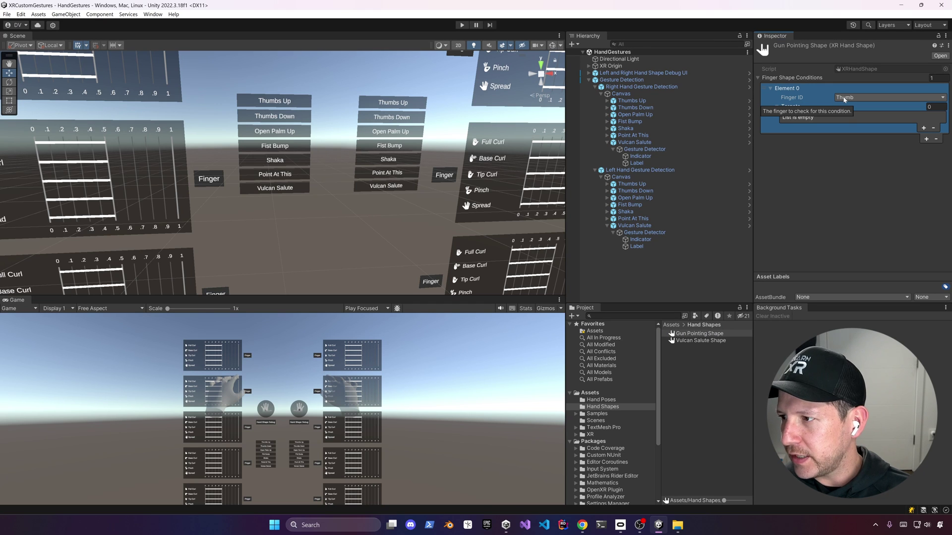
pyautogui.click(922, 128)
pyautogui.click(863, 126)
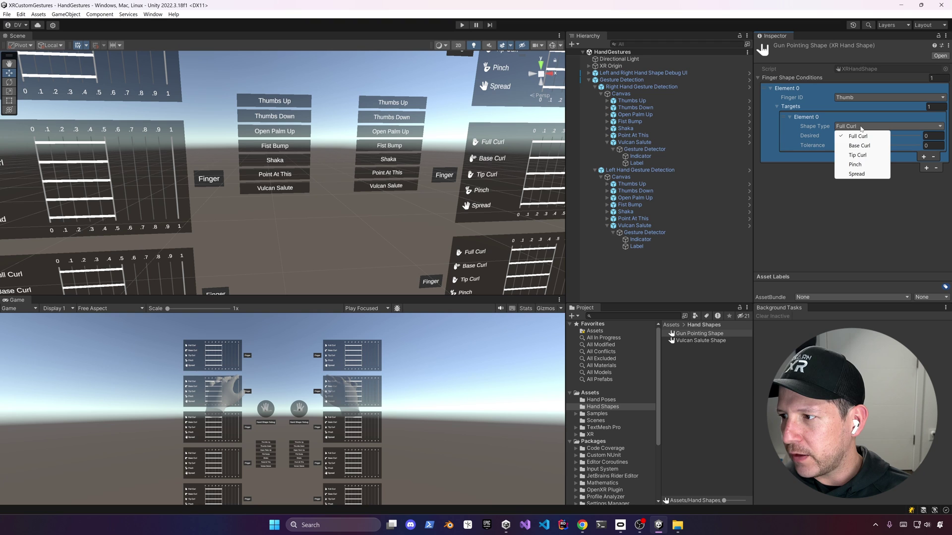
pyautogui.click(860, 175)
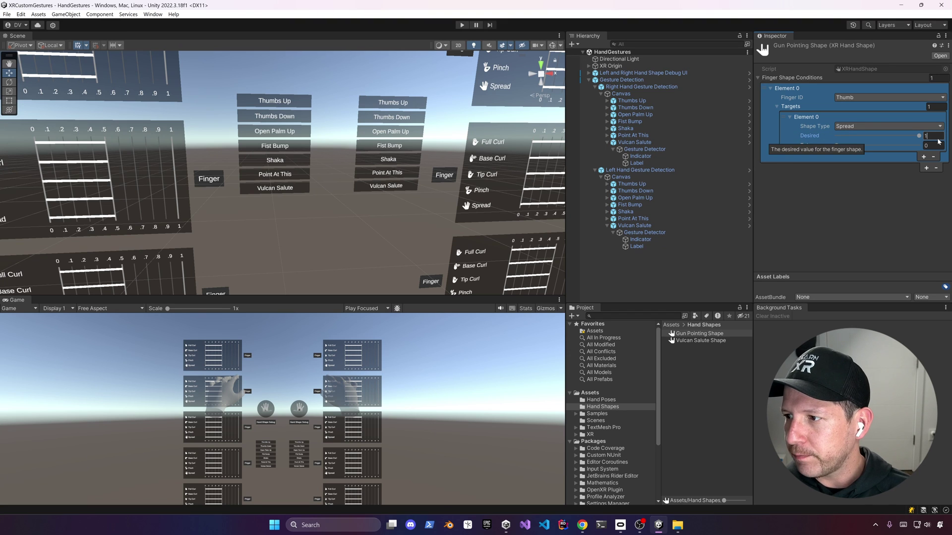
pyautogui.click(934, 144)
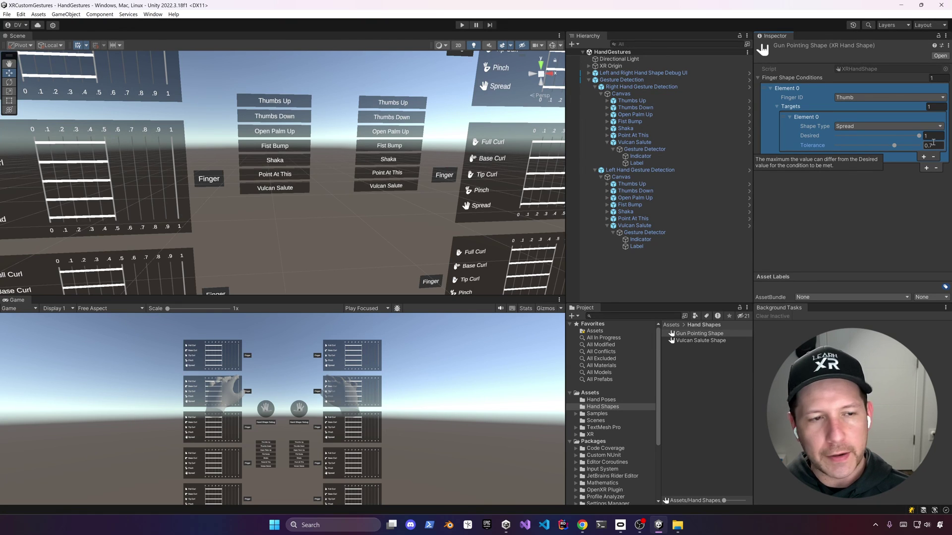
# Step: Add an Index finger condition with a Full Curl target of desired value 0 and tolerance 0.3
pyautogui.click(926, 168)
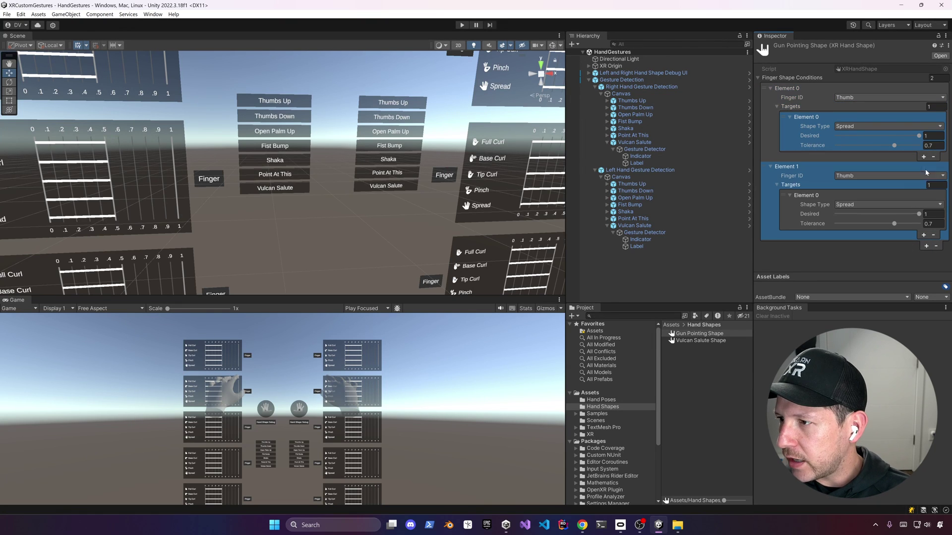
pyautogui.click(880, 176)
pyautogui.click(869, 196)
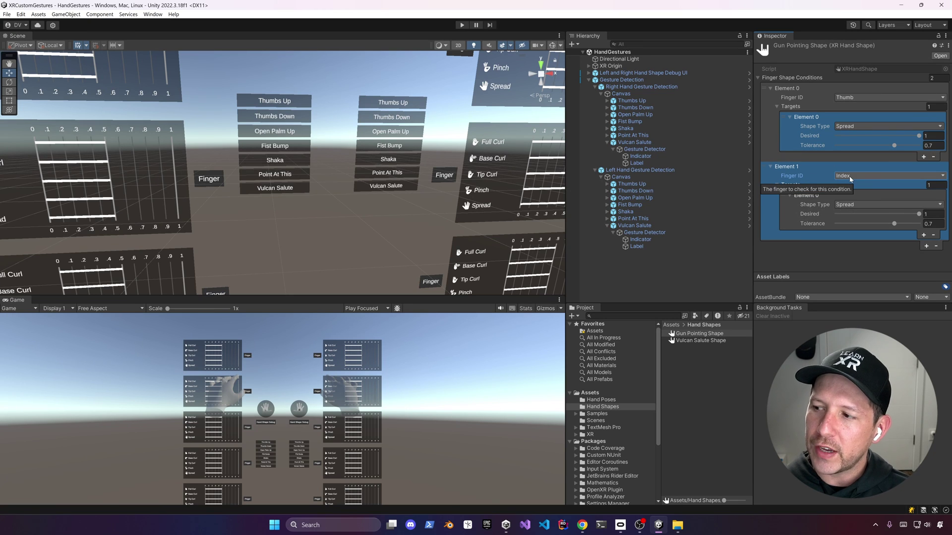
pyautogui.click(853, 204)
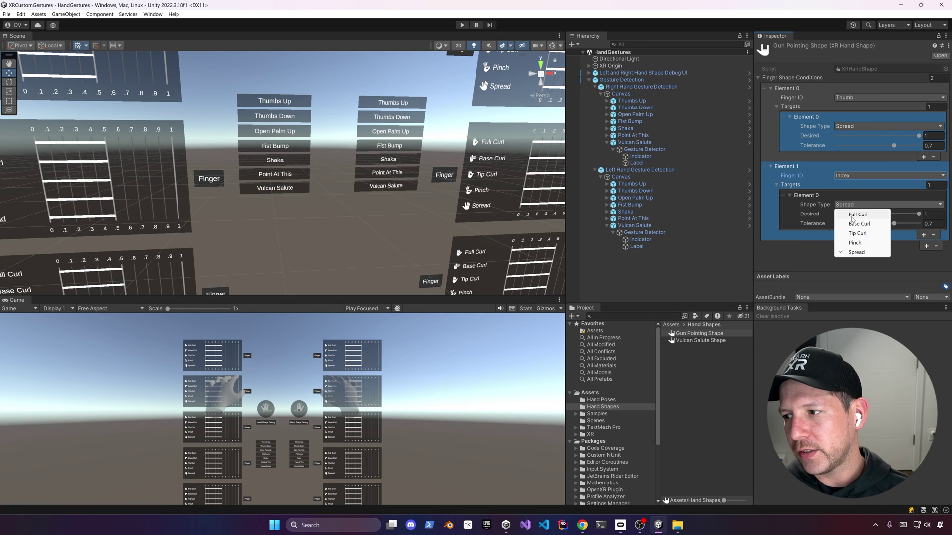
pyautogui.click(851, 213)
pyautogui.click(934, 224)
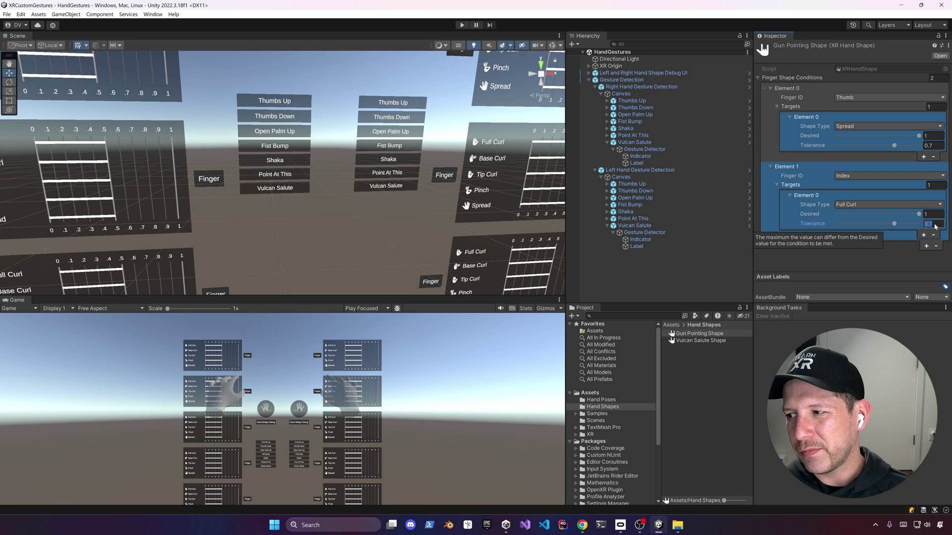
pyautogui.click(930, 215)
pyautogui.write('0')
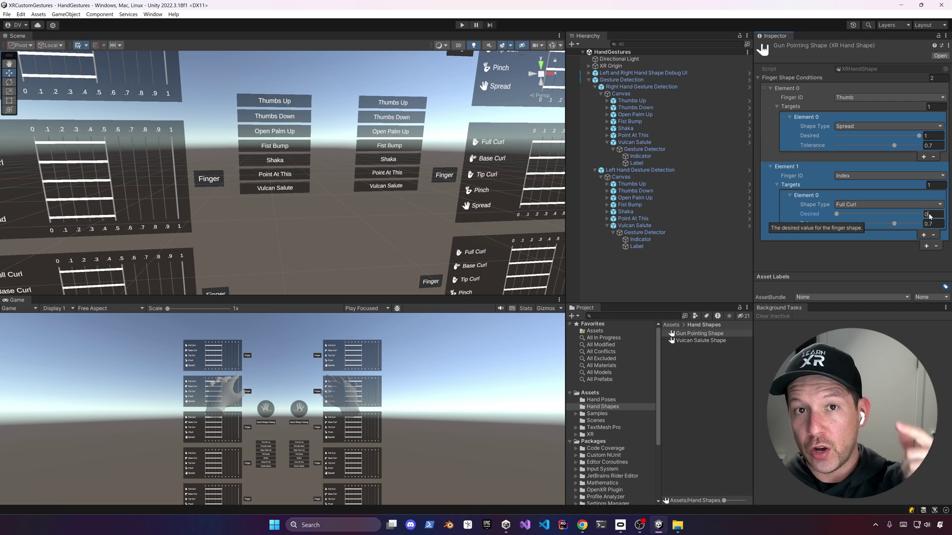
pyautogui.click(937, 224)
pyautogui.write('0.3')
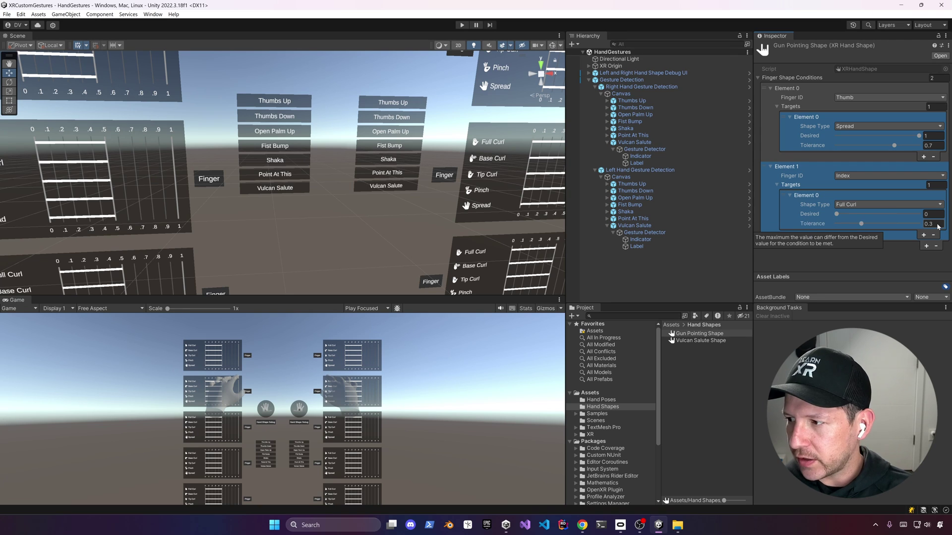
pyautogui.press('Return')
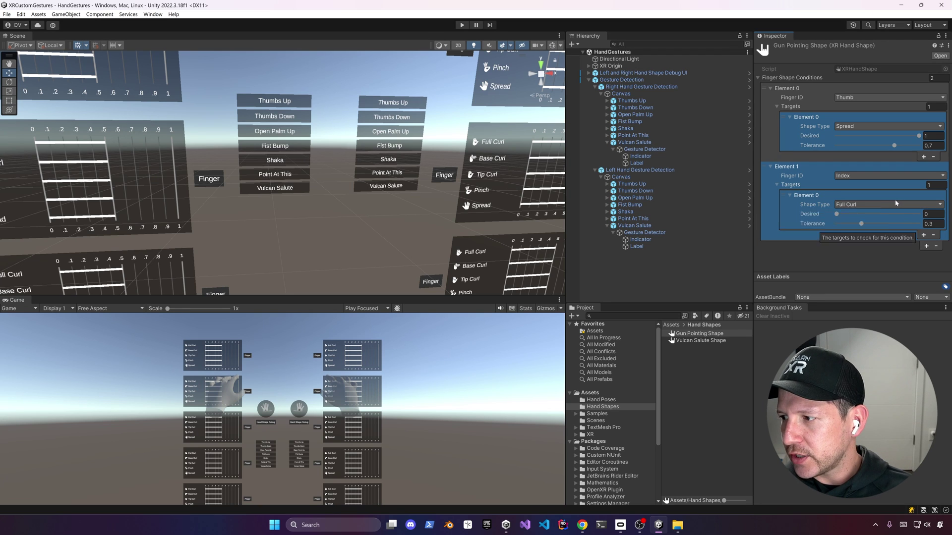
# Step: Add two more finger conditions to the Gun Pointing Shape and set the first of them to the Middle finger
pyautogui.click(927, 246)
pyautogui.scroll(-1, 824, 248)
pyautogui.click(920, 264)
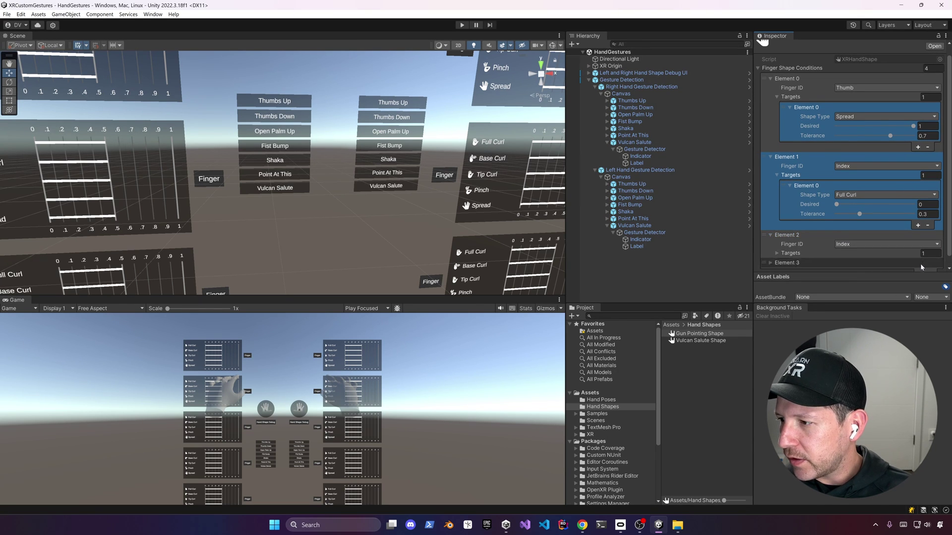
pyautogui.scroll(-1, 849, 251)
pyautogui.click(849, 250)
pyautogui.scroll(-1, 850, 250)
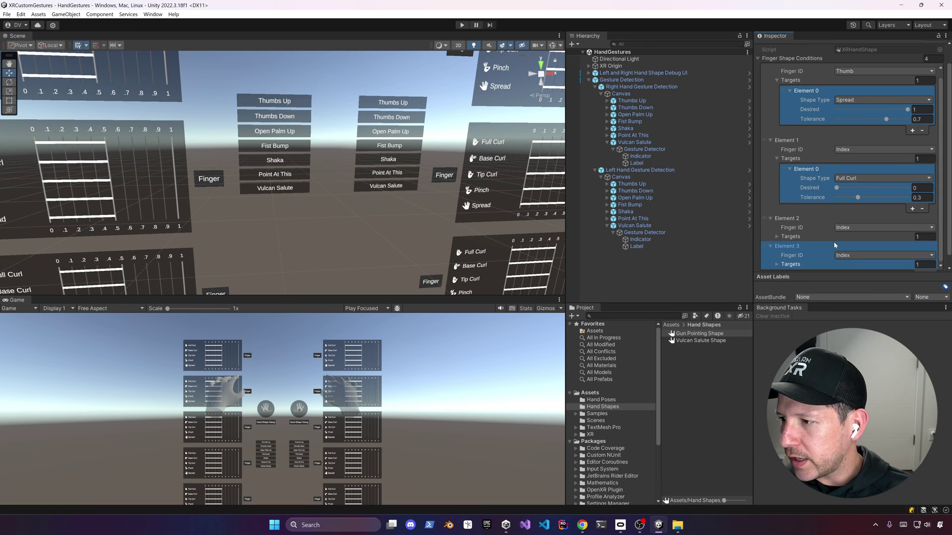
pyautogui.click(860, 228)
pyautogui.click(856, 256)
pyautogui.click(777, 236)
pyautogui.scroll(-3, 818, 238)
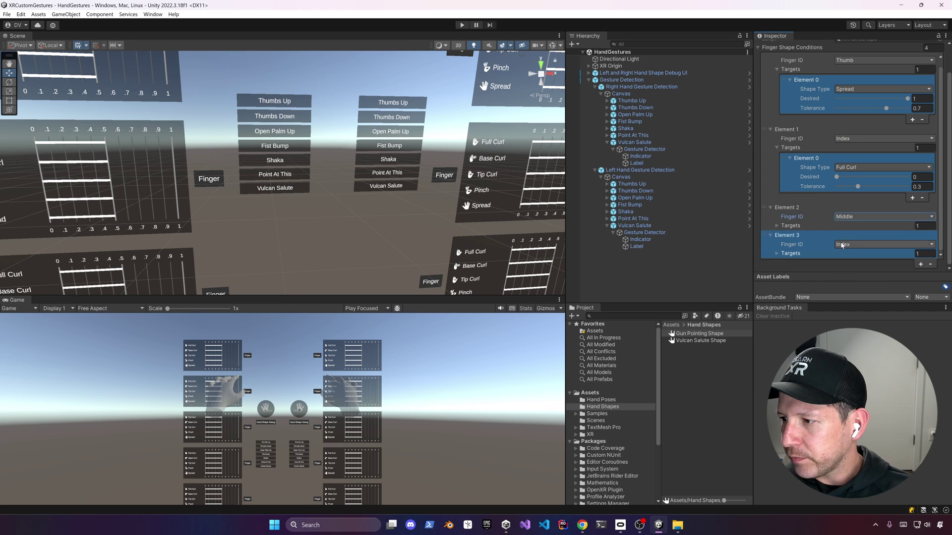
# Step: Set the fourth condition's finger to Ring and add a fifth condition for the Little finger
pyautogui.click(863, 244)
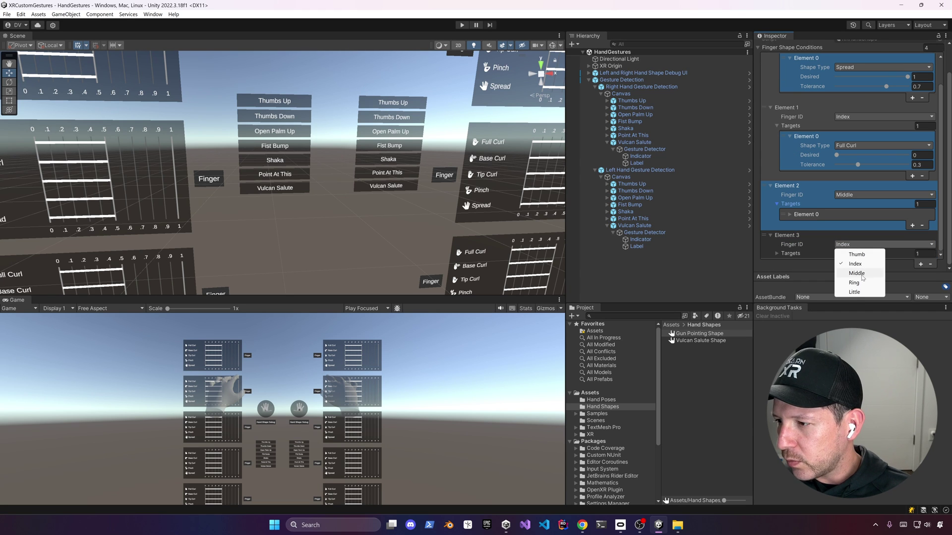
pyautogui.click(854, 283)
pyautogui.click(921, 264)
pyautogui.click(786, 253)
pyautogui.scroll(-1, 843, 247)
pyautogui.click(863, 244)
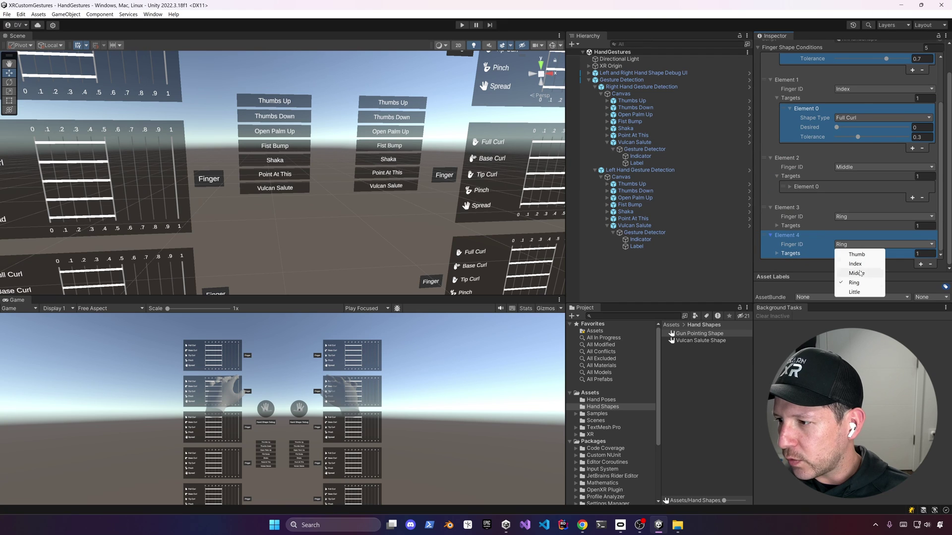
pyautogui.click(855, 292)
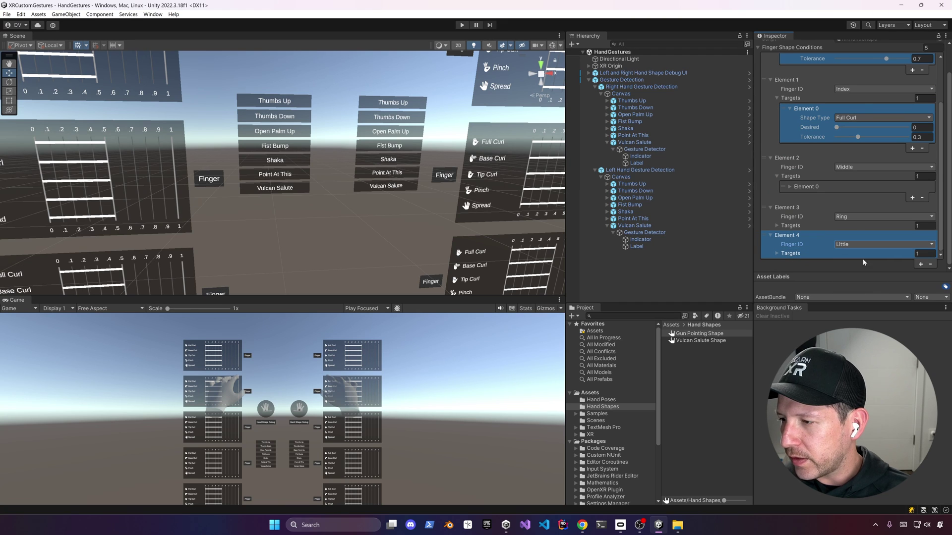
# Step: Set the Middle finger's Full Curl target to a desired value of 1 and a tolerance of 0.8
pyautogui.click(803, 189)
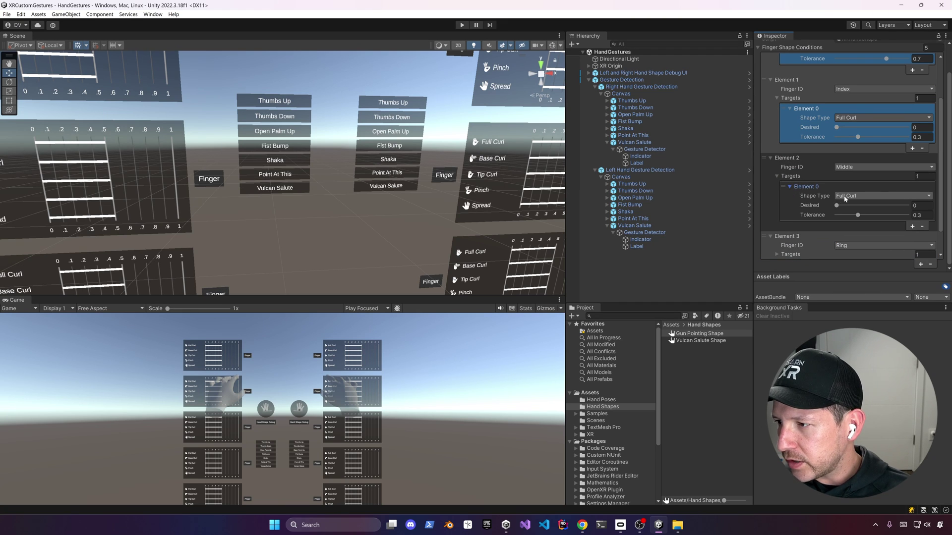
pyautogui.moveTo(837, 205); pyautogui.dragTo(919, 214)
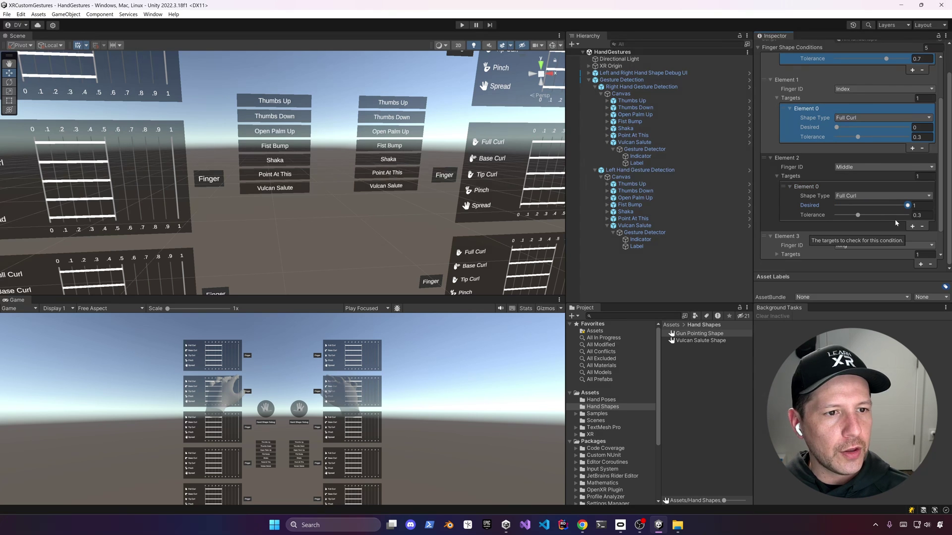
pyautogui.click(923, 216)
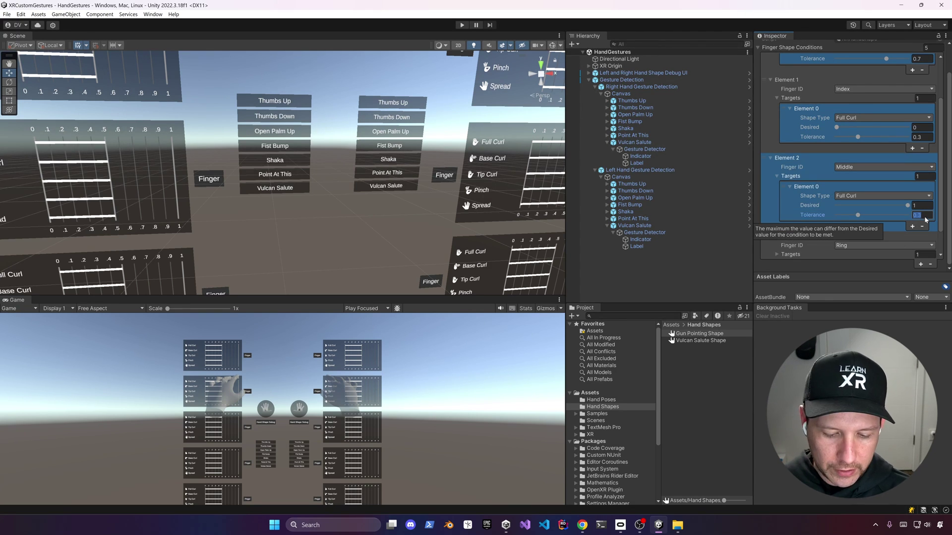
pyautogui.write('0.')
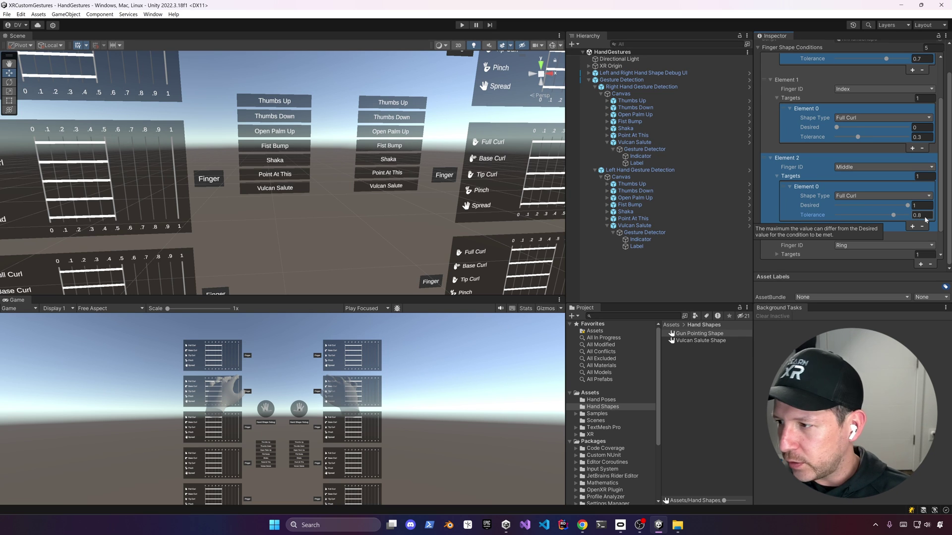
# Step: Set the Ring finger's Full Curl target to a desired value of 1 and a tolerance of 0.8
pyautogui.scroll(-2, 845, 223)
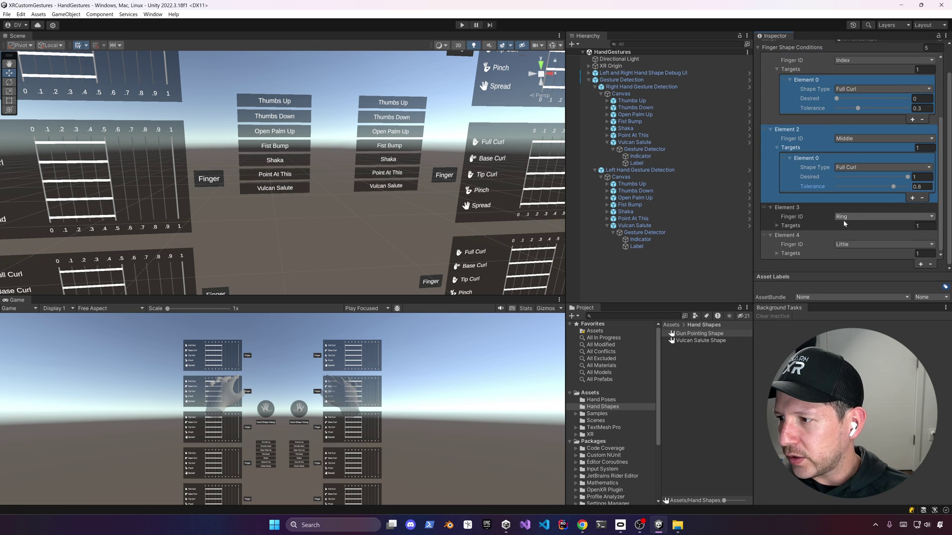
pyautogui.click(843, 226)
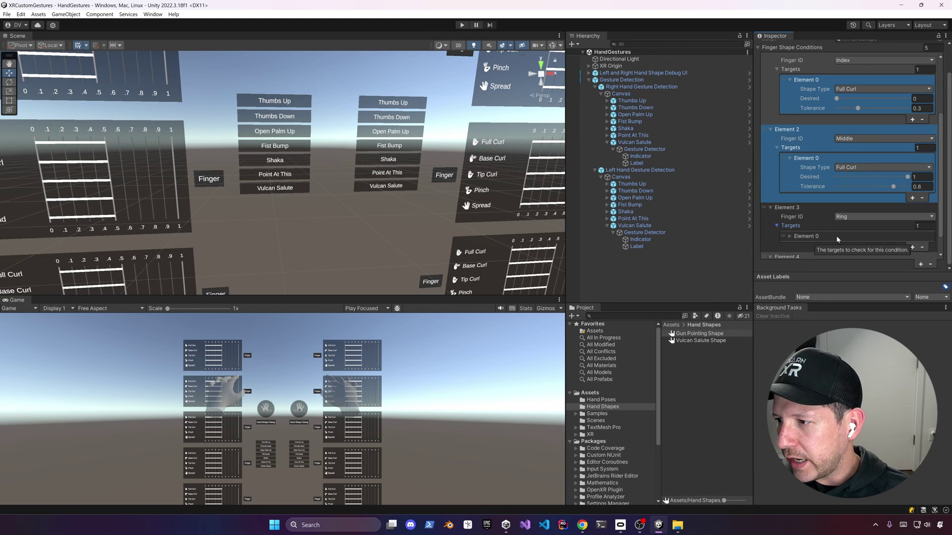
pyautogui.click(838, 237)
pyautogui.scroll(-3, 843, 233)
pyautogui.click(923, 208)
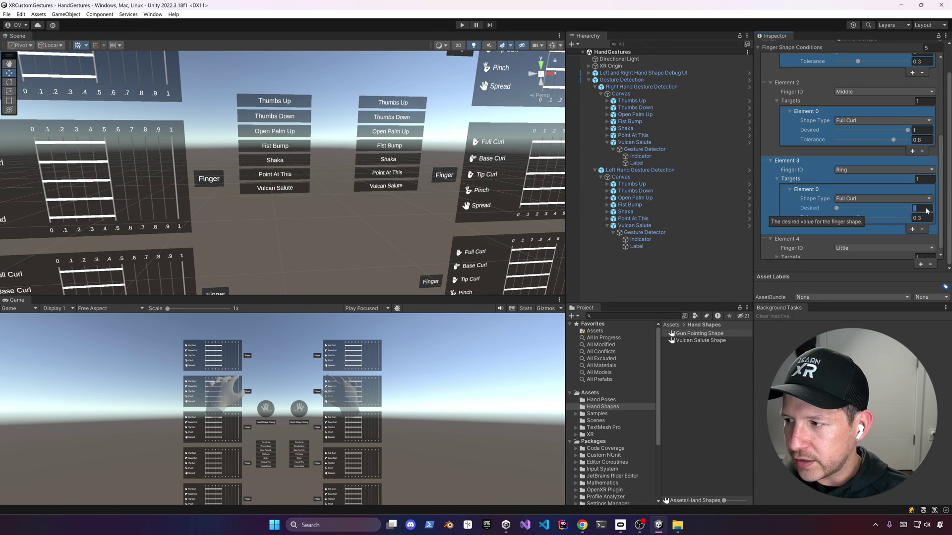
pyautogui.write('1')
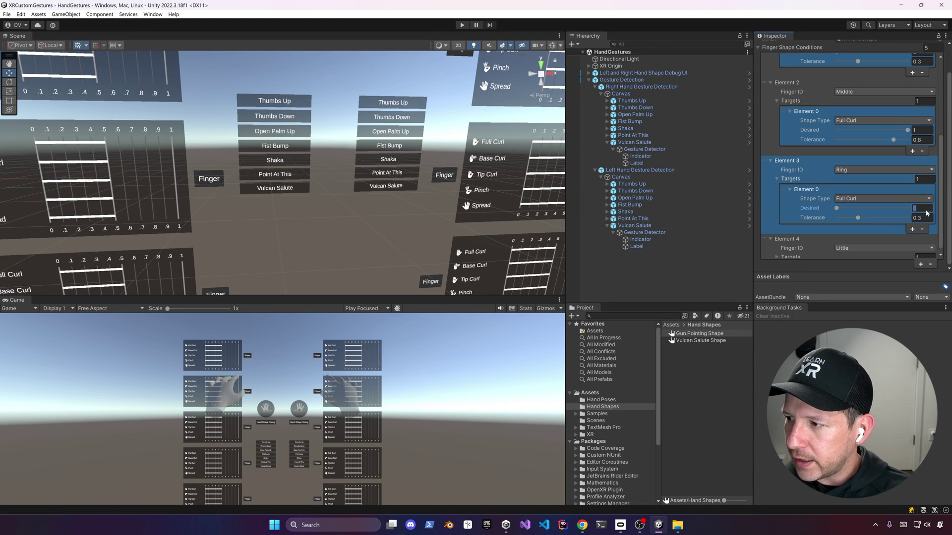
pyautogui.click(923, 218)
pyautogui.write('0.')
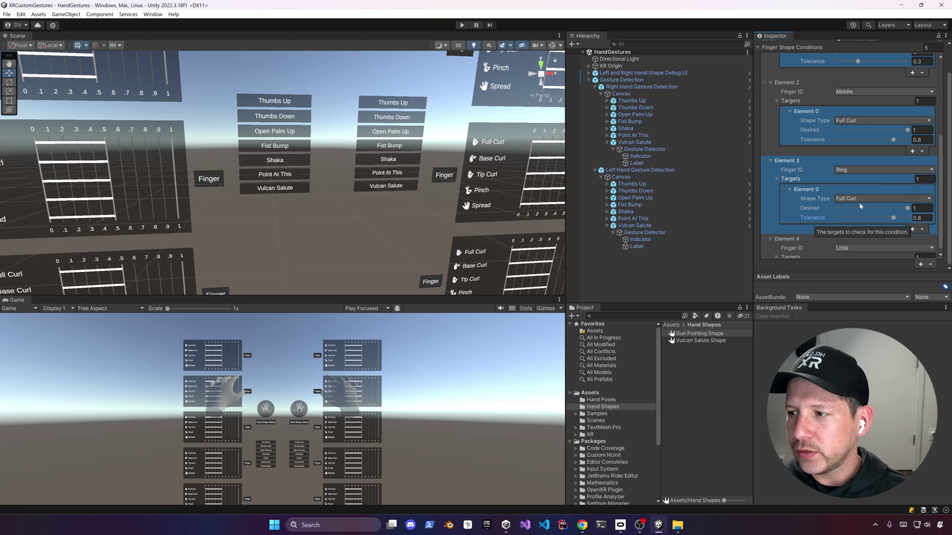
# Step: Set the Little finger's Full Curl target to a desired value of 1 and a tolerance of 0.8
pyautogui.scroll(-1, 823, 238)
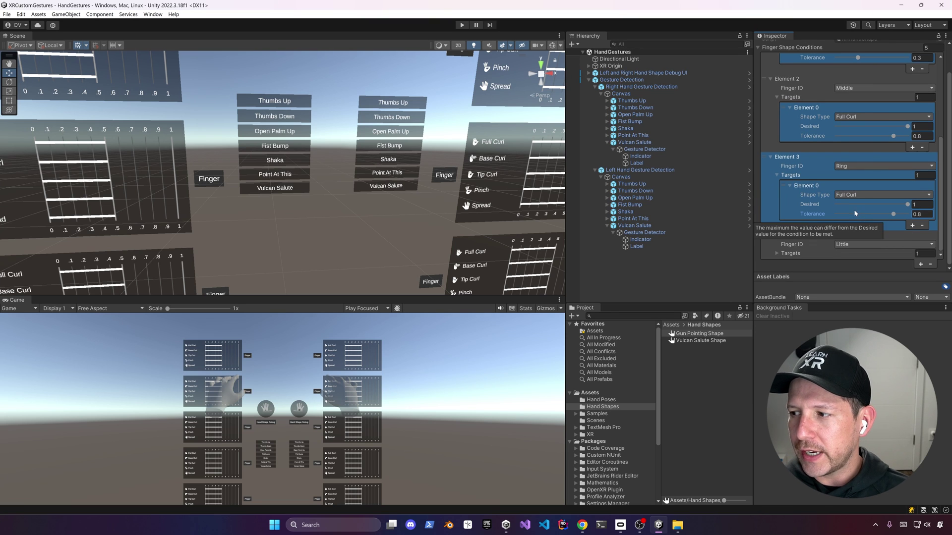
pyautogui.click(792, 253)
pyautogui.click(887, 243)
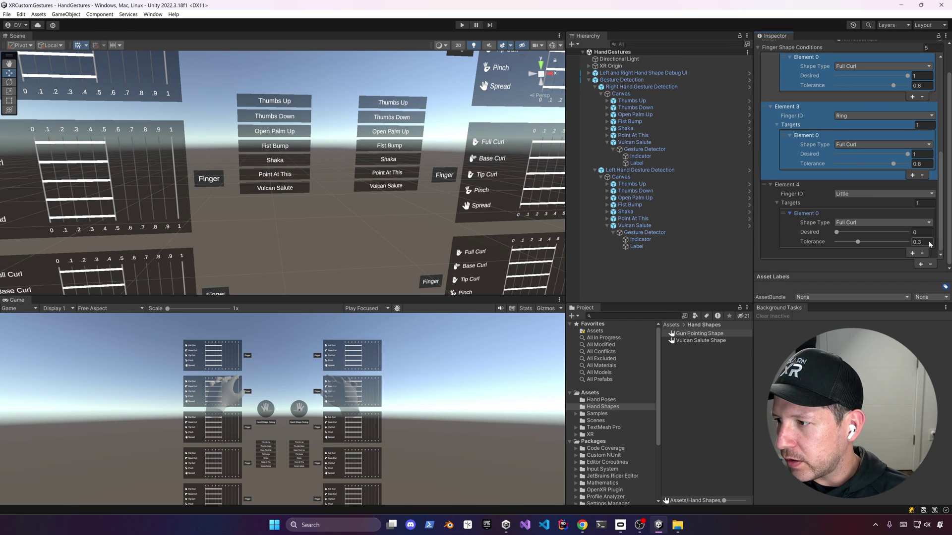
pyautogui.click(923, 233)
pyautogui.write('1')
pyautogui.click(923, 242)
pyautogui.write('0.8')
pyautogui.press('Return')
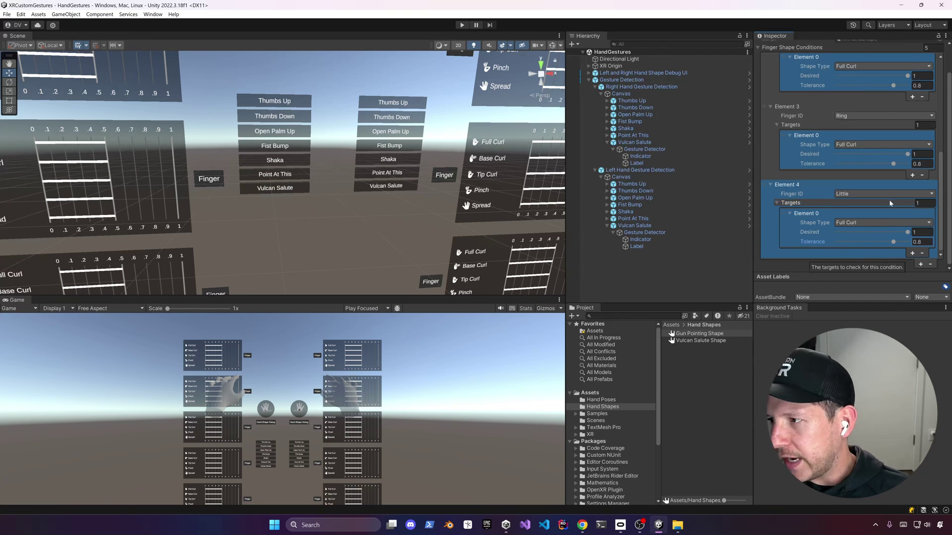
pyautogui.scroll(10, 868, 149)
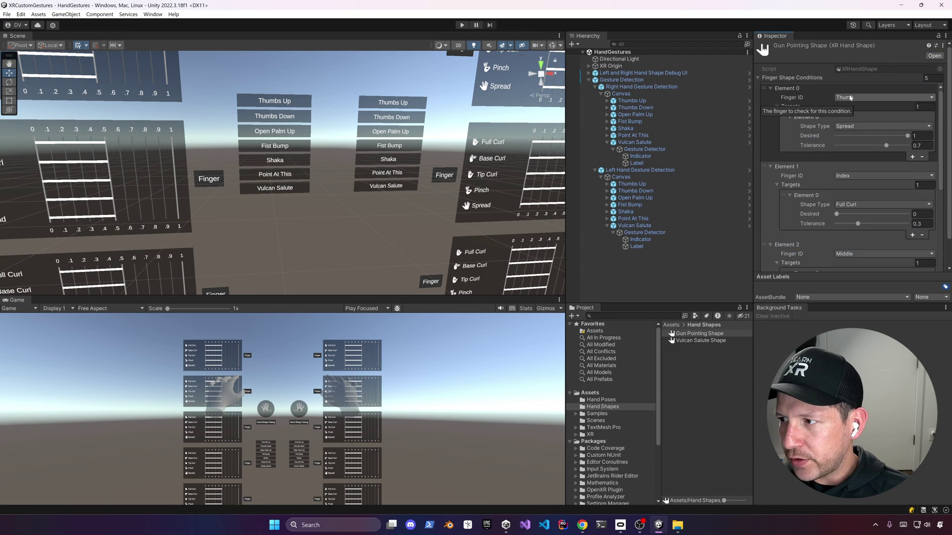
pyautogui.click(923, 146)
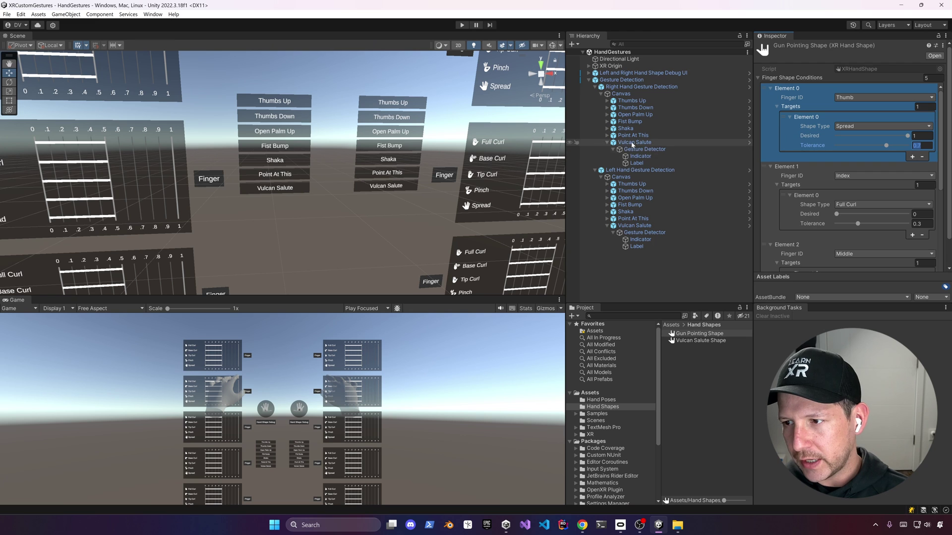
# Step: Duplicate the Vulcan Salute object under both the right and left hand gesture detection canvases
pyautogui.click(607, 142)
pyautogui.click(607, 204)
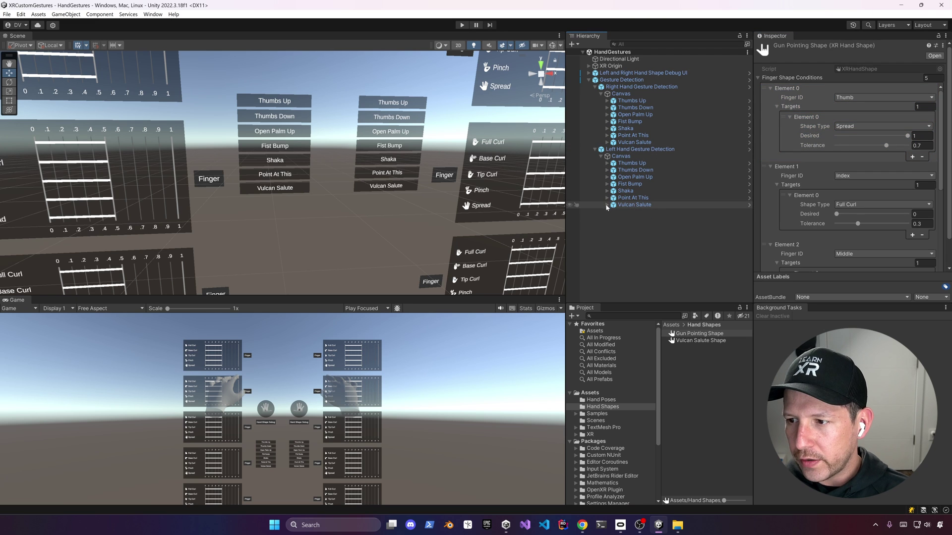
pyautogui.click(634, 142)
pyautogui.hotkey('ctrl', 'd')
pyautogui.click(633, 212)
pyautogui.hotkey('ctrl', 'd')
# Step: Rename both Vulcan Salute copies, one on each hand's canvas, to Gun Pointing
pyautogui.click(639, 150)
pyautogui.click(645, 150)
pyautogui.write('Gun Pointing')
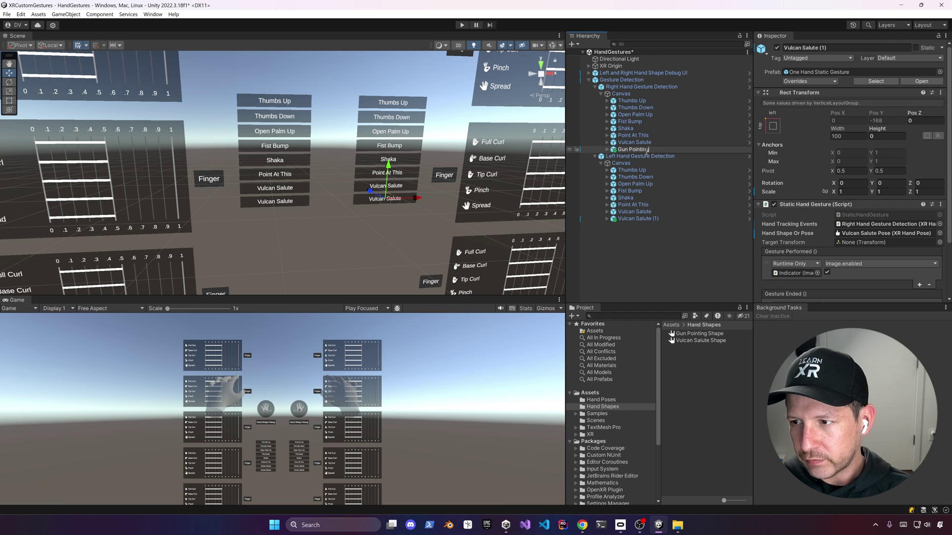
pyautogui.press('Return')
pyautogui.click(643, 218)
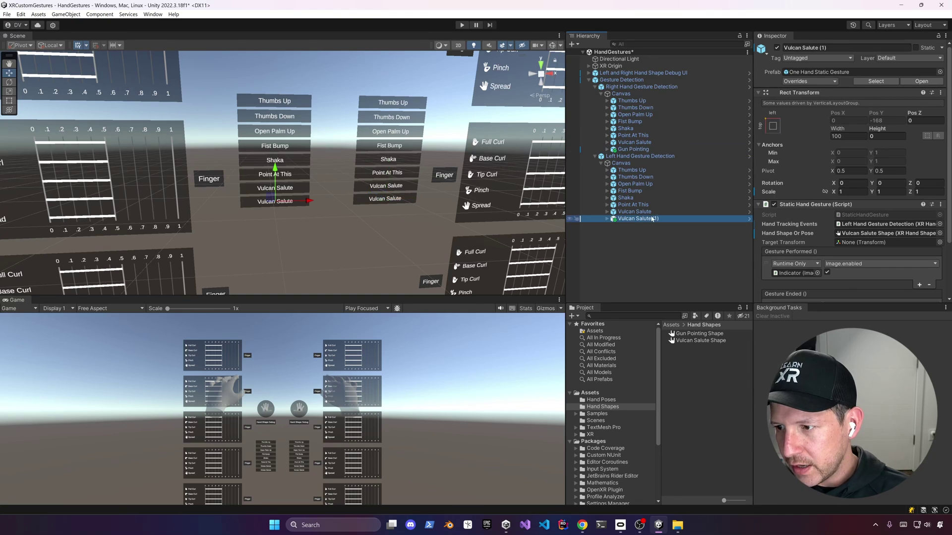
pyautogui.click(643, 218)
pyautogui.write('Gun Pointing')
pyautogui.press('Return')
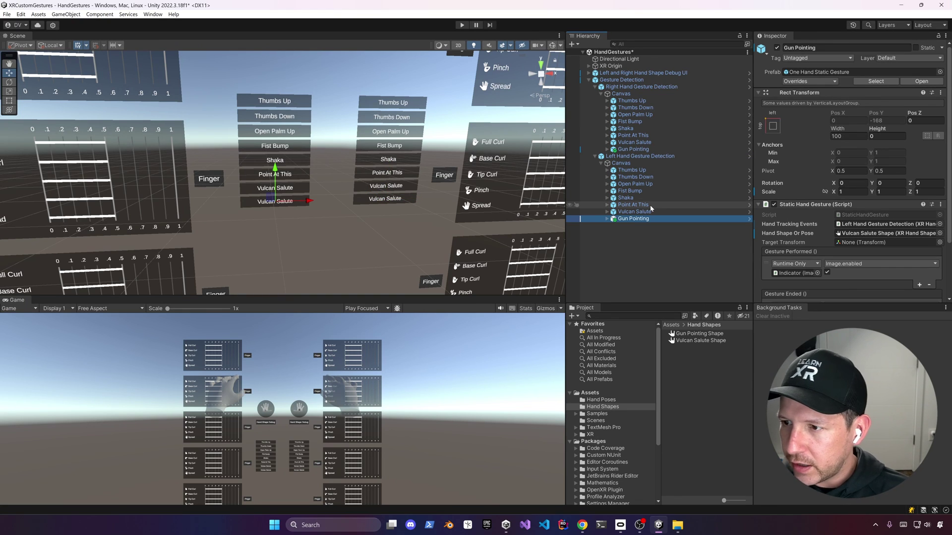
# Step: Change the label text of the right hand's Gun Pointing detector to "Gun Pointing"
pyautogui.click(608, 149)
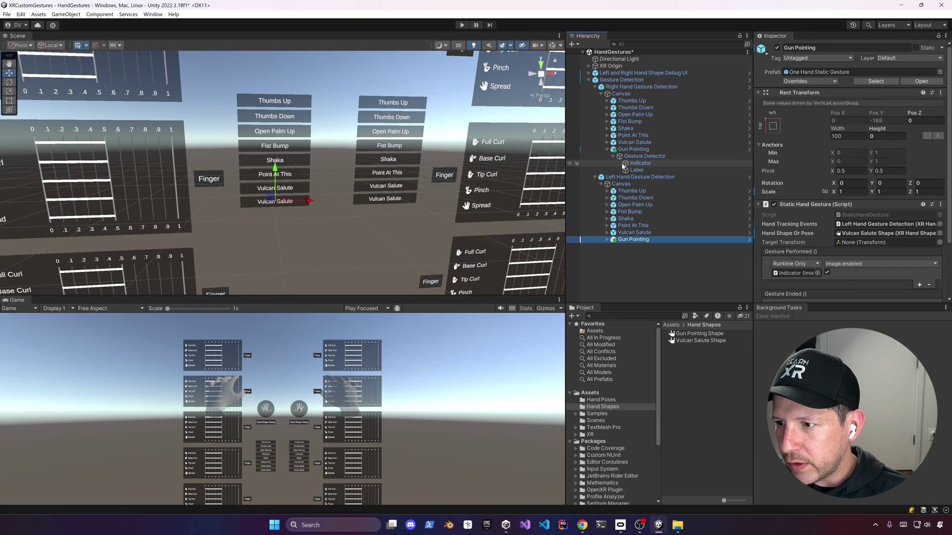
pyautogui.click(613, 156)
pyautogui.click(637, 170)
pyautogui.scroll(-4, 850, 149)
pyautogui.click(818, 114)
pyautogui.hotkey('ctrl', 'a')
pyautogui.write('Gun Pointing')
# Step: Change the label text of the left hand's Gun Pointing detector to "Gun Pointing"
pyautogui.click(607, 239)
pyautogui.click(614, 246)
pyautogui.click(636, 260)
pyautogui.click(796, 123)
pyautogui.hotkey('ctrl', 'a')
pyautogui.write('Gun Pointing')
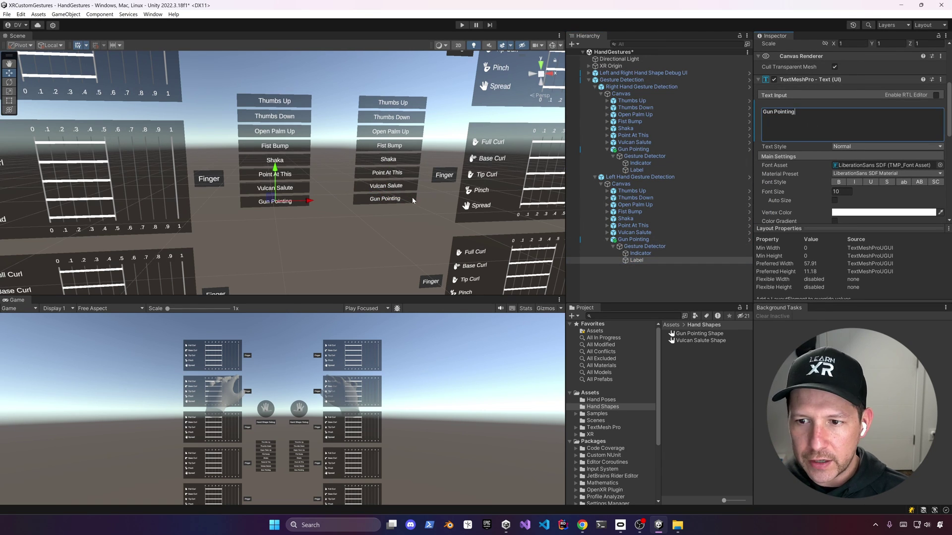
pyautogui.click(665, 196)
# Step: Assign the Gun Pointing Shape as the hand shape of the right and left Gun Pointing objects' Static Hand Gesture components
pyautogui.click(640, 149)
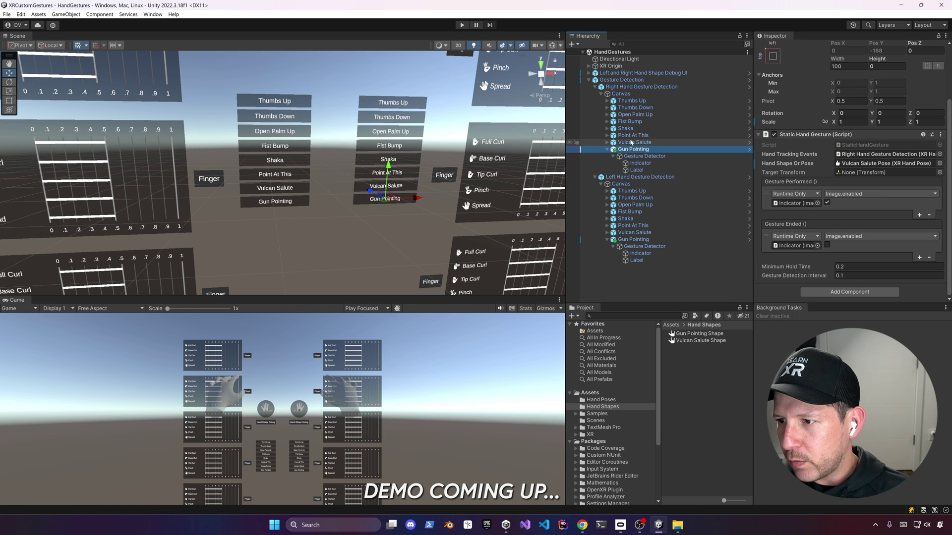
pyautogui.click(701, 334)
pyautogui.moveTo(701, 334); pyautogui.dragTo(867, 166)
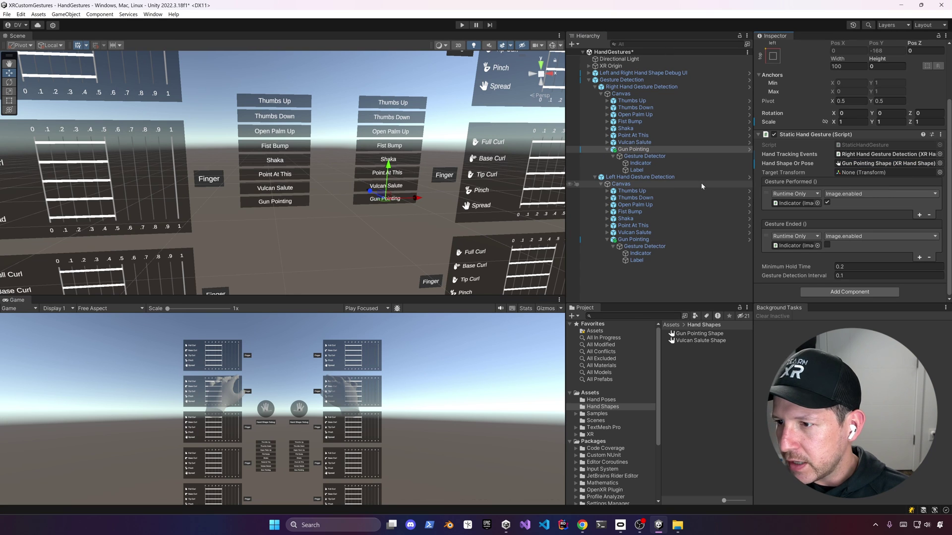
pyautogui.click(633, 239)
pyautogui.moveTo(697, 334); pyautogui.dragTo(857, 165)
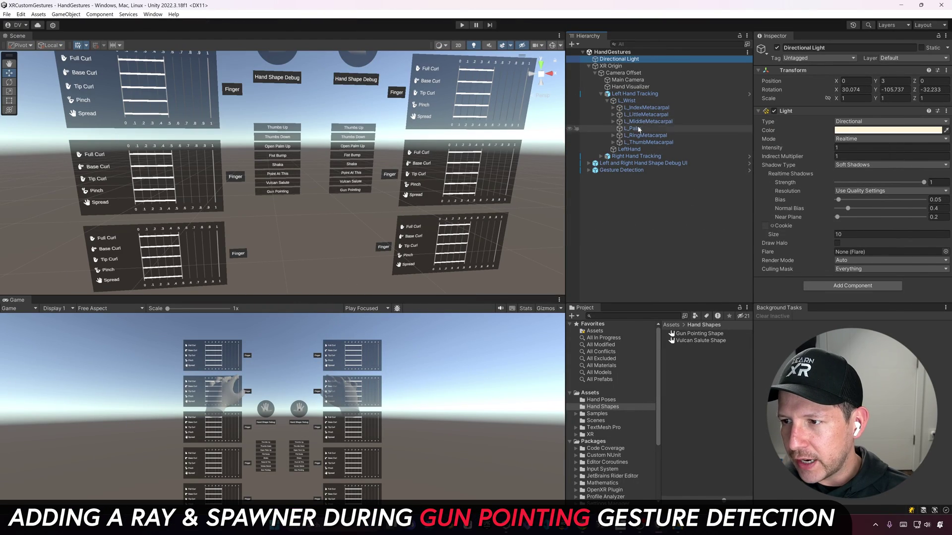
# Step: Create an empty child object named AimLine under the left hand's L_IndexTip joint and save the scene
pyautogui.click(613, 108)
pyautogui.click(620, 114)
pyautogui.click(629, 122)
pyautogui.click(625, 121)
pyautogui.click(629, 129)
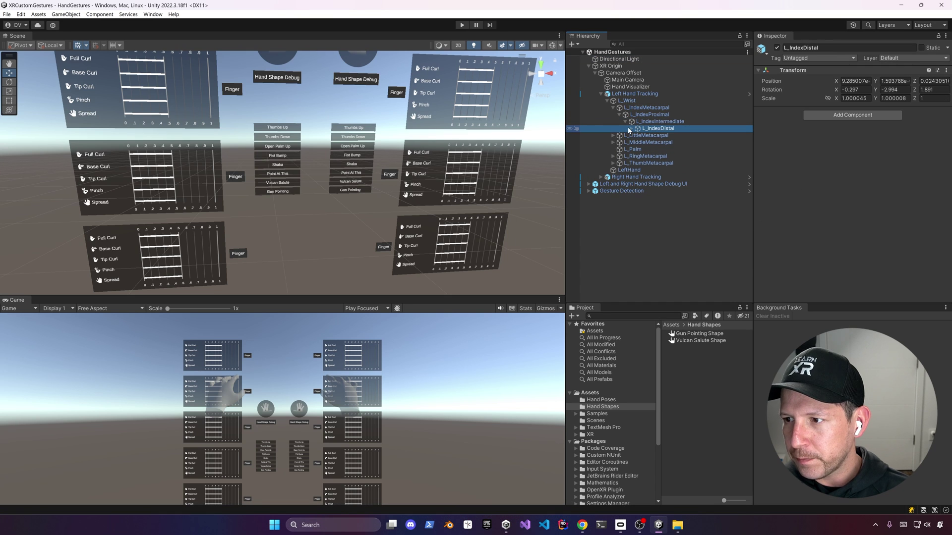
pyautogui.click(631, 129)
pyautogui.click(653, 136)
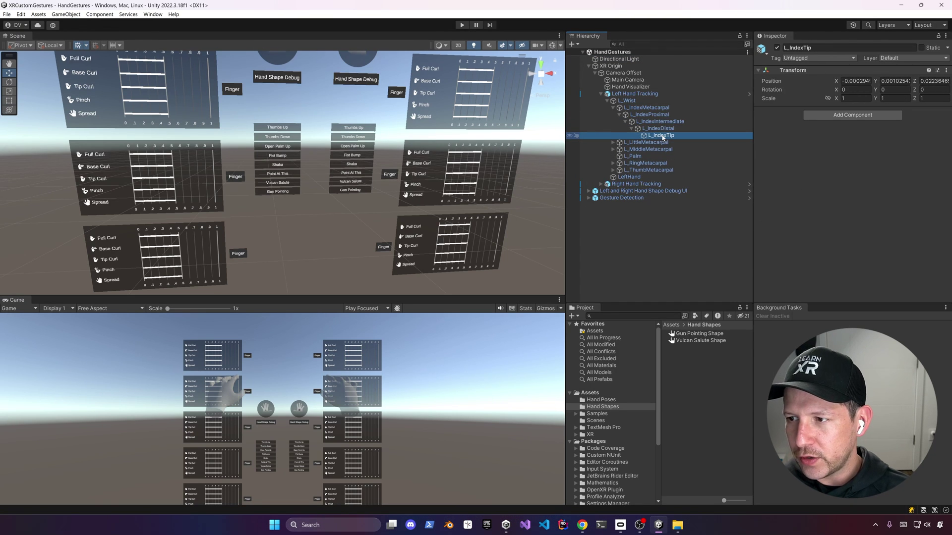
pyautogui.rightClick(673, 137)
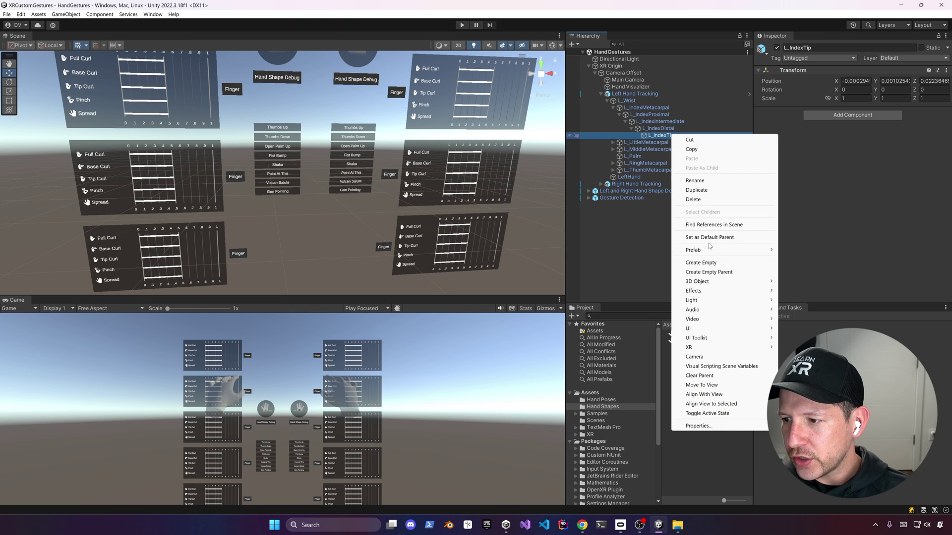
pyautogui.click(694, 262)
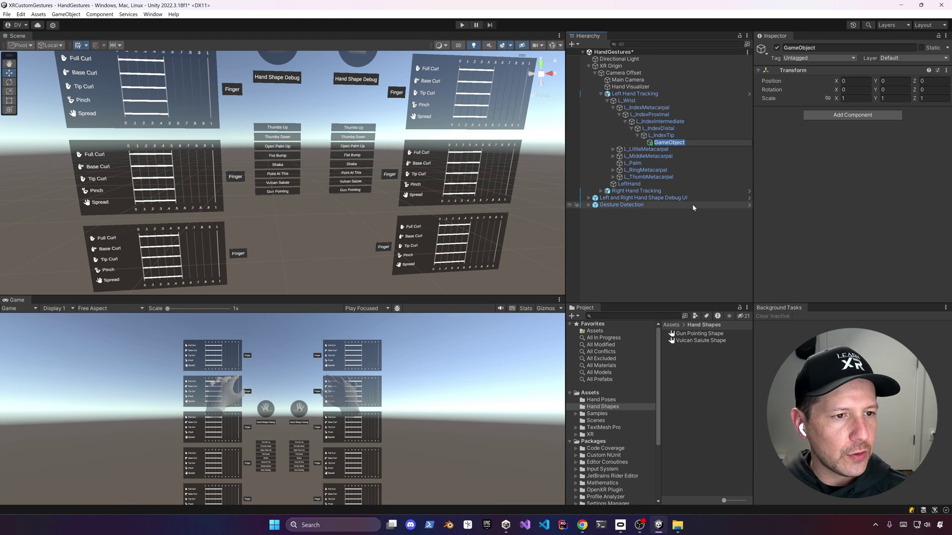
pyautogui.write('A')
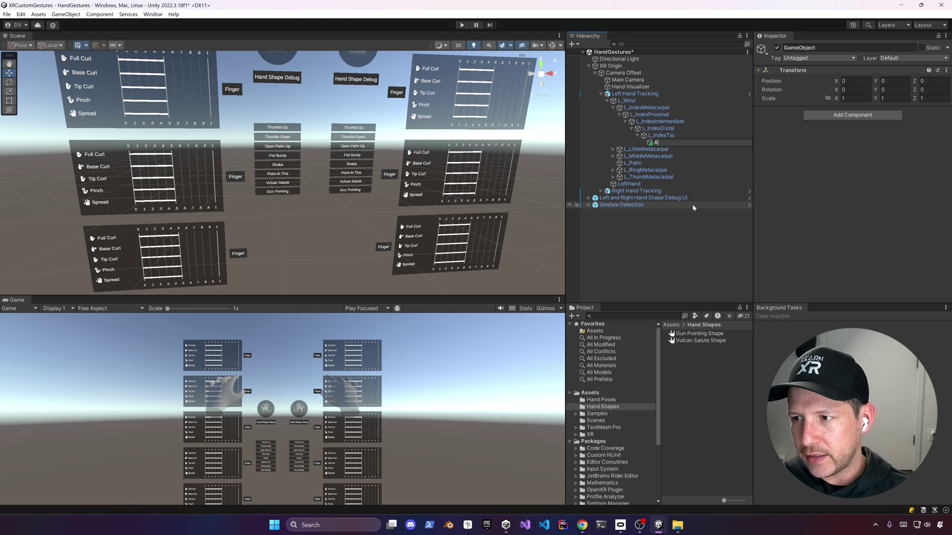
pyautogui.write('imLine')
pyautogui.press('Return')
pyautogui.hotkey('ctrl', 's')
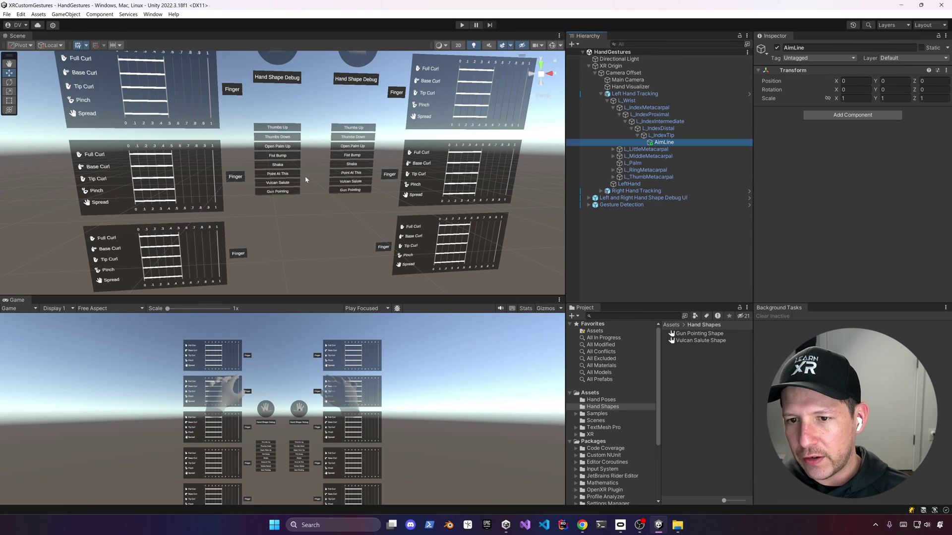
# Step: Add a Line Renderer component to AimLine and set its line width to 0.01
pyautogui.click(863, 116)
pyautogui.write('line r')
pyautogui.press('Return')
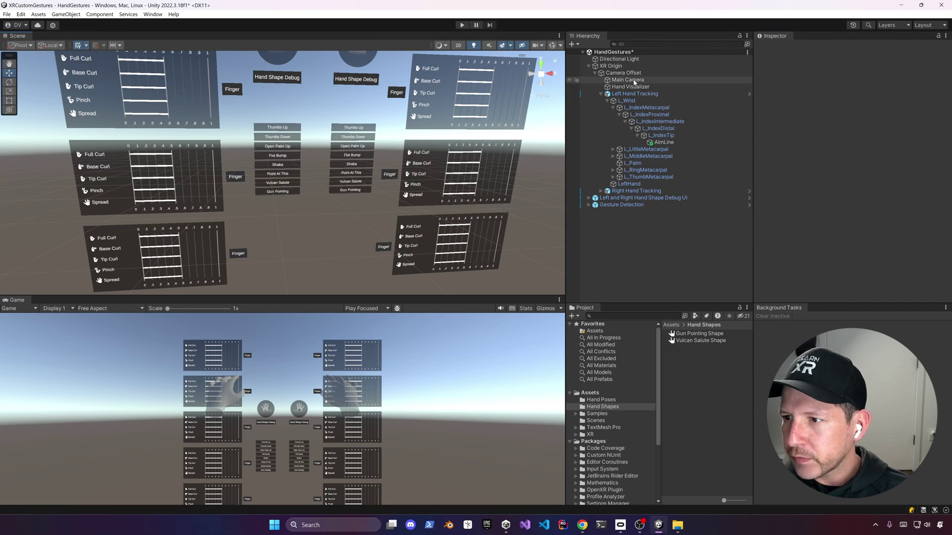
pyautogui.doubleClick(664, 142)
pyautogui.keyDown('alt'); pyautogui.moveTo(357, 188); pyautogui.dragTo(382, 159); pyautogui.keyUp('alt')
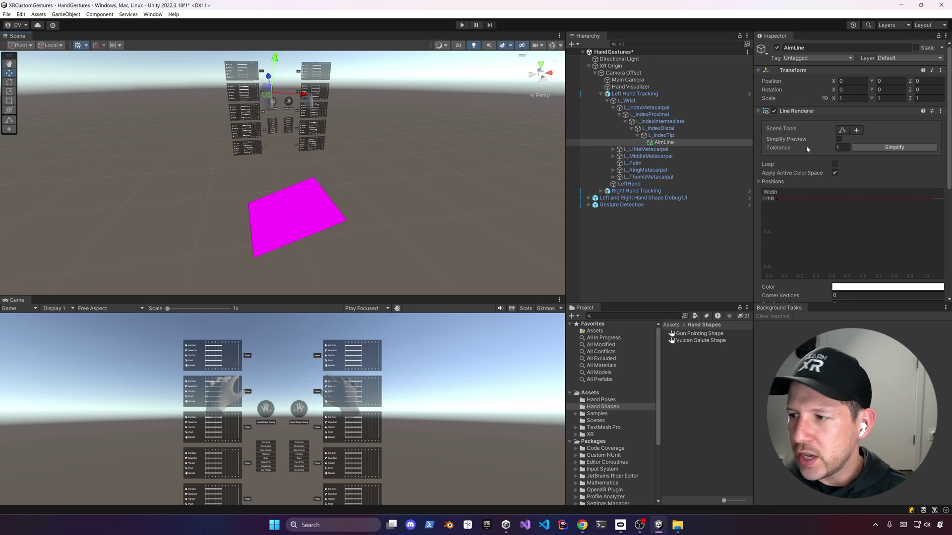
pyautogui.click(770, 198)
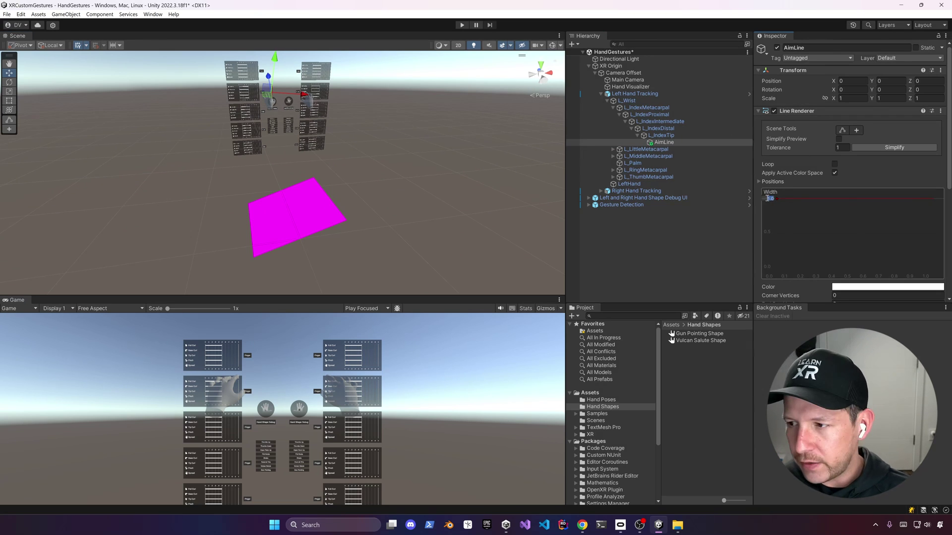
pyautogui.write('0.01')
pyautogui.press('Return')
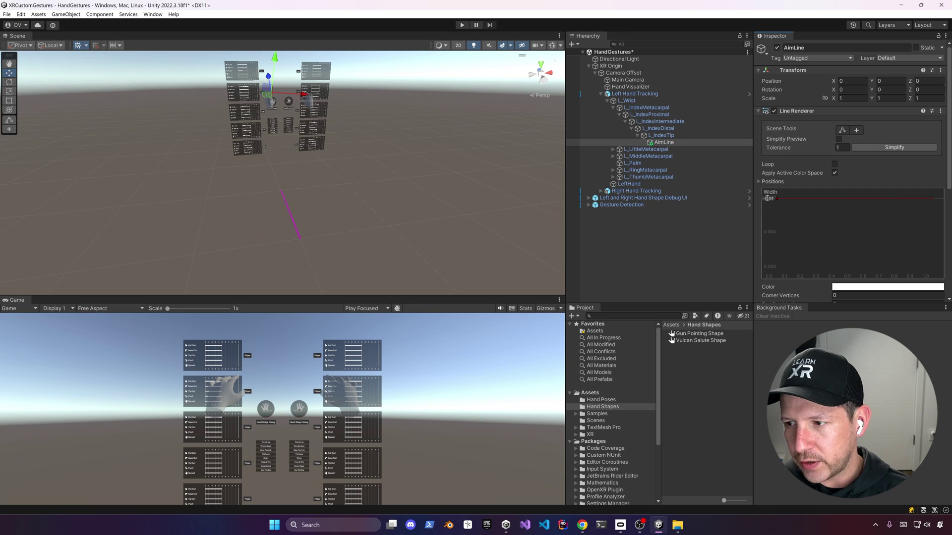
pyautogui.keyDown('alt'); pyautogui.moveTo(313, 230); pyautogui.dragTo(270, 249); pyautogui.keyUp('alt')
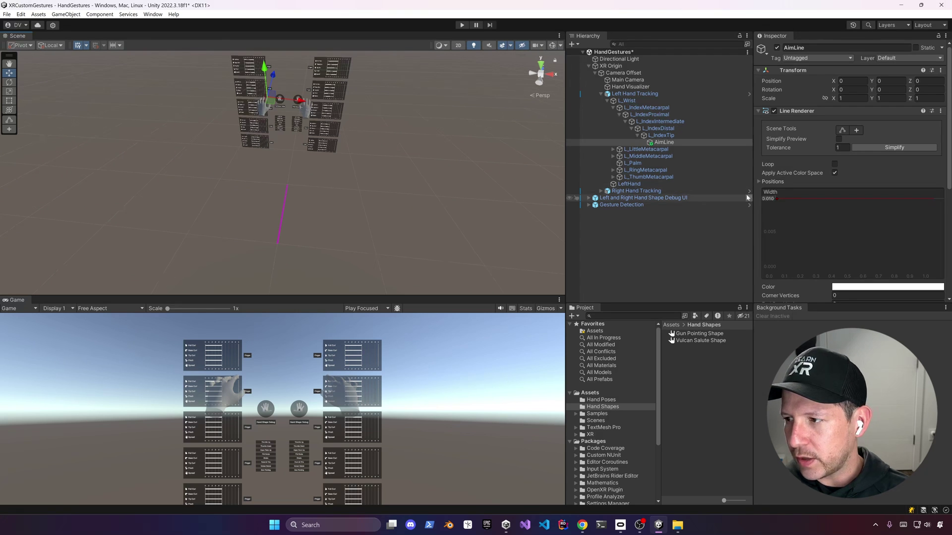
# Step: Turn off world space for AimLine's Line Renderer, save the scene, and check the line at the index fingertip
pyautogui.scroll(-6, 817, 170)
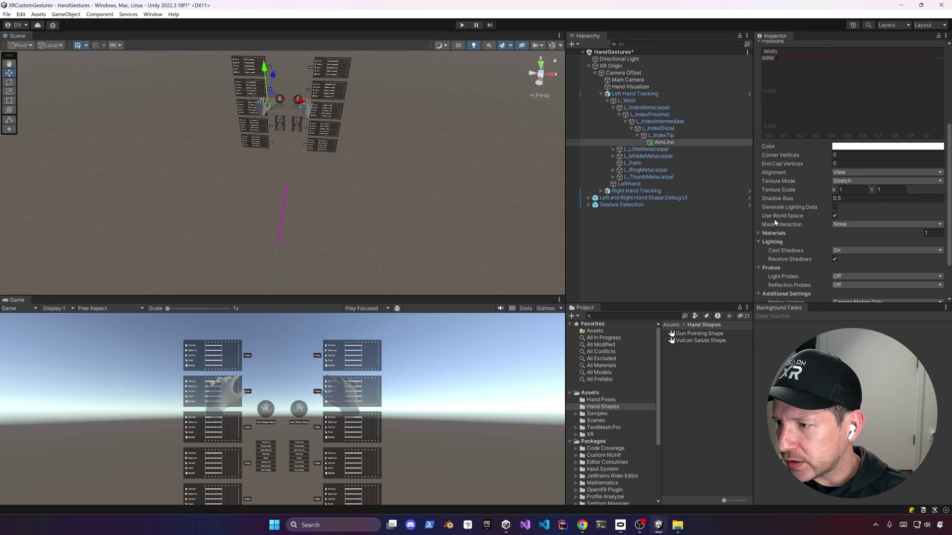
pyautogui.click(834, 216)
pyautogui.hotkey('ctrl', 's')
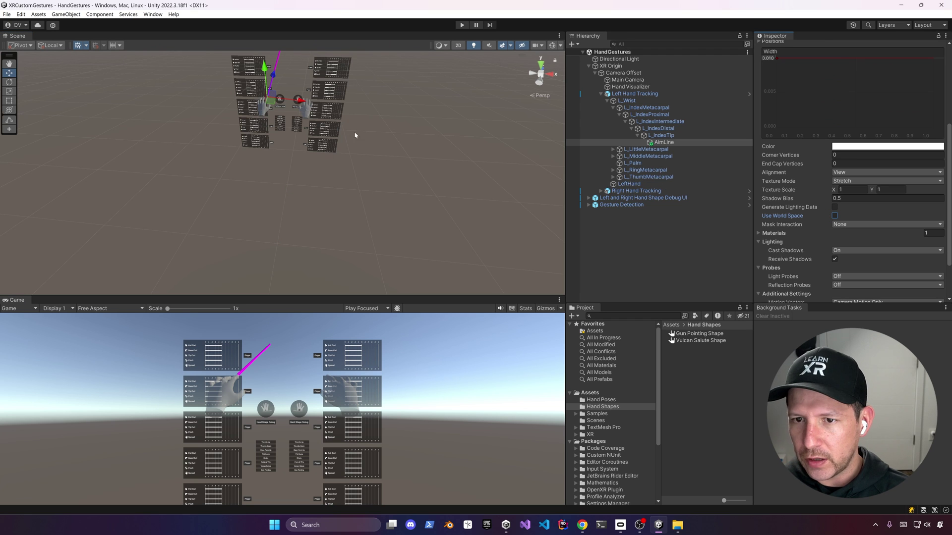
pyautogui.keyDown('alt'); pyautogui.moveTo(311, 108); pyautogui.dragTo(350, 167); pyautogui.keyUp('alt')
pyautogui.moveTo(350, 167); pyautogui.dragTo(241, 215, button='right')
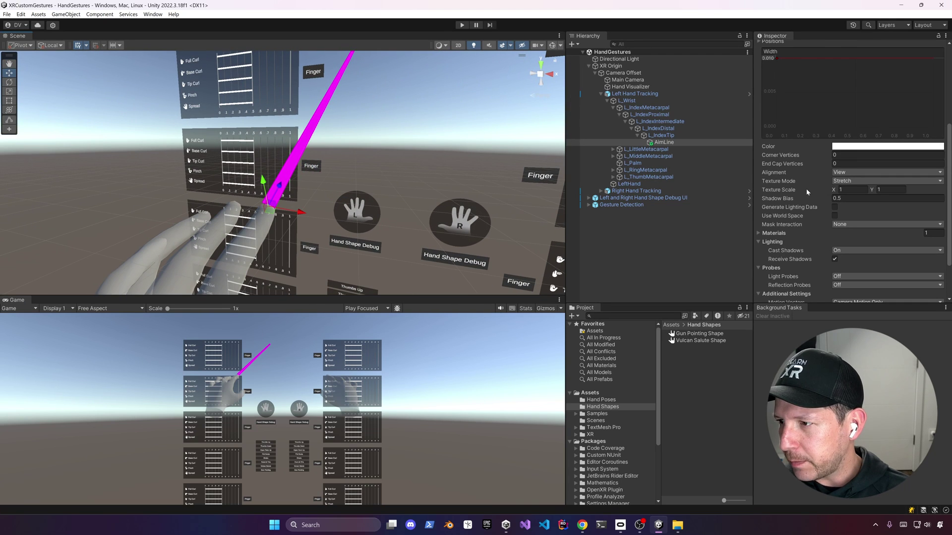
# Step: Assign the Sprites-Default material to AimLine's Line Renderer
pyautogui.scroll(-3, 807, 192)
pyautogui.click(774, 180)
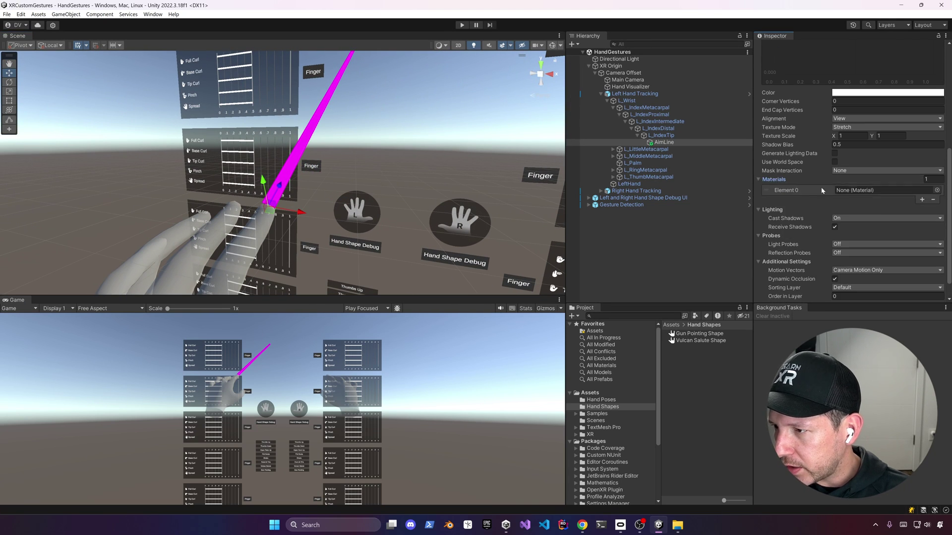
pyautogui.click(937, 191)
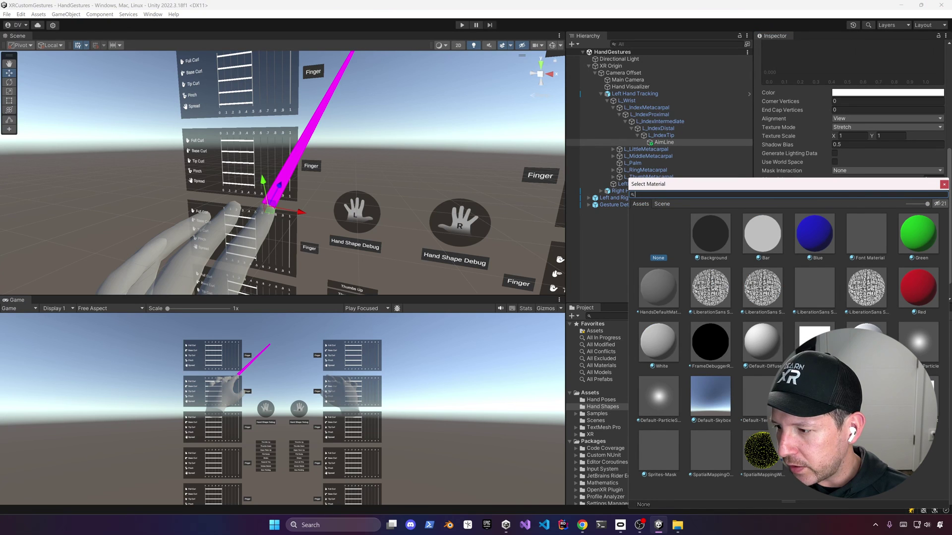
pyautogui.doubleClick(867, 397)
pyautogui.keyDown('alt'); pyautogui.moveTo(220, 156); pyautogui.dragTo(431, 166); pyautogui.keyUp('alt')
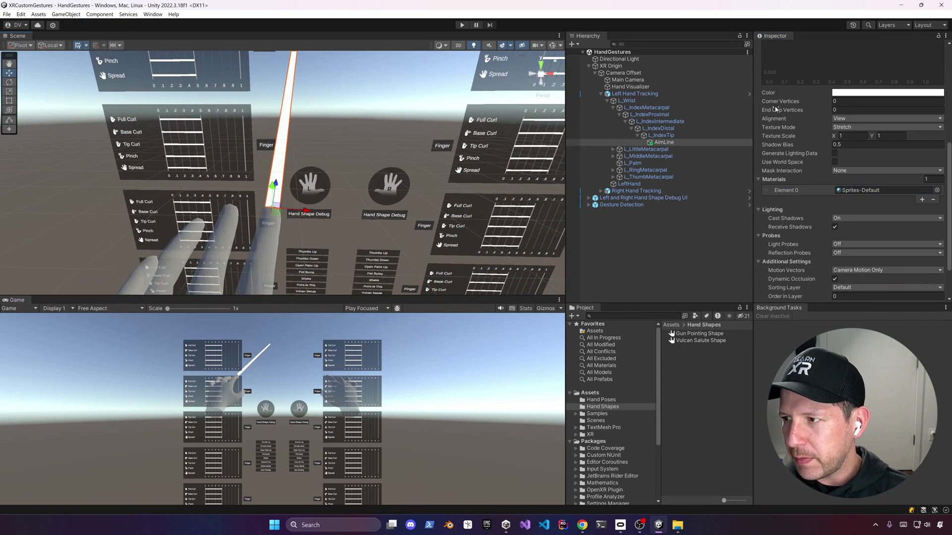
# Step: Deactivate the AimLine object in the scene
pyautogui.scroll(5, 792, 110)
pyautogui.click(777, 48)
pyautogui.keyDown('alt'); pyautogui.moveTo(387, 161); pyautogui.dragTo(276, 184); pyautogui.keyUp('alt')
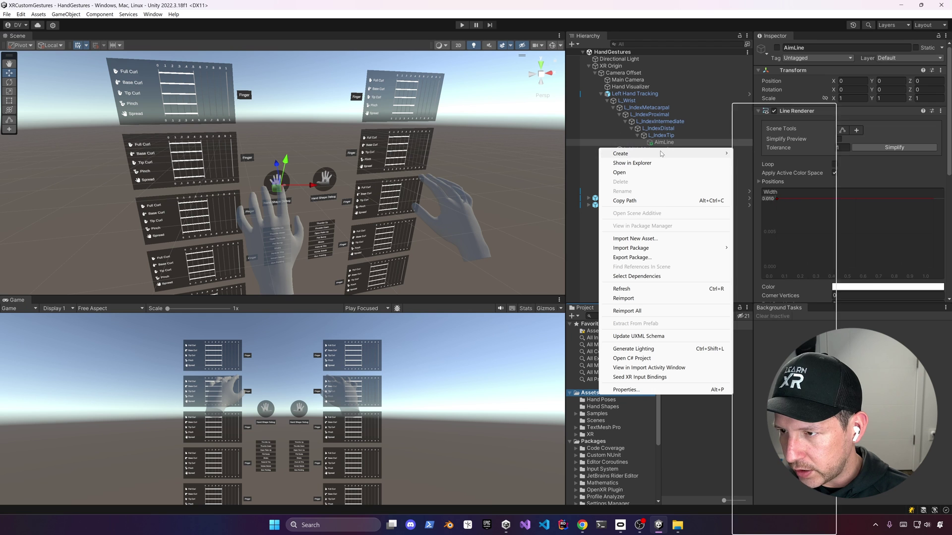
# Step: Create a new folder named Prefabs inside the project's Assets folder
pyautogui.moveTo(660, 153)
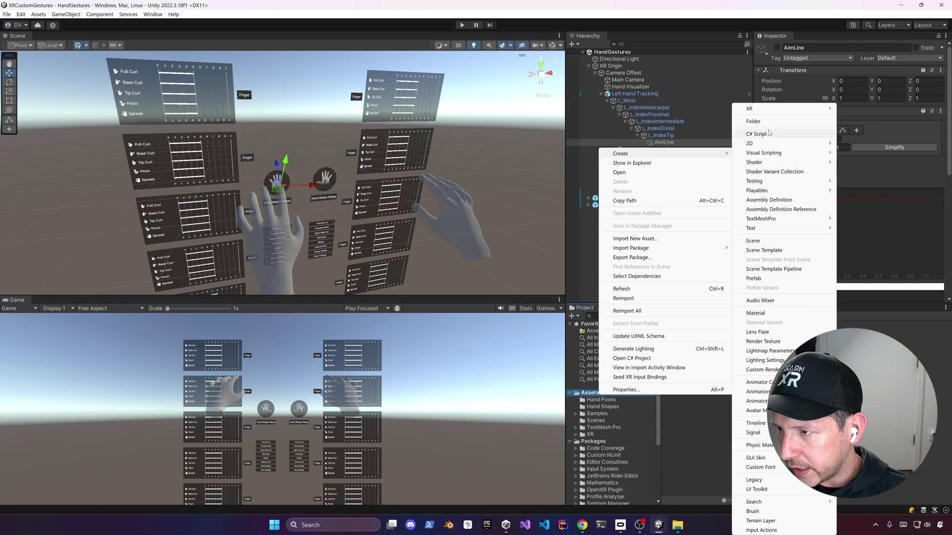
pyautogui.click(764, 124)
pyautogui.write('Pre')
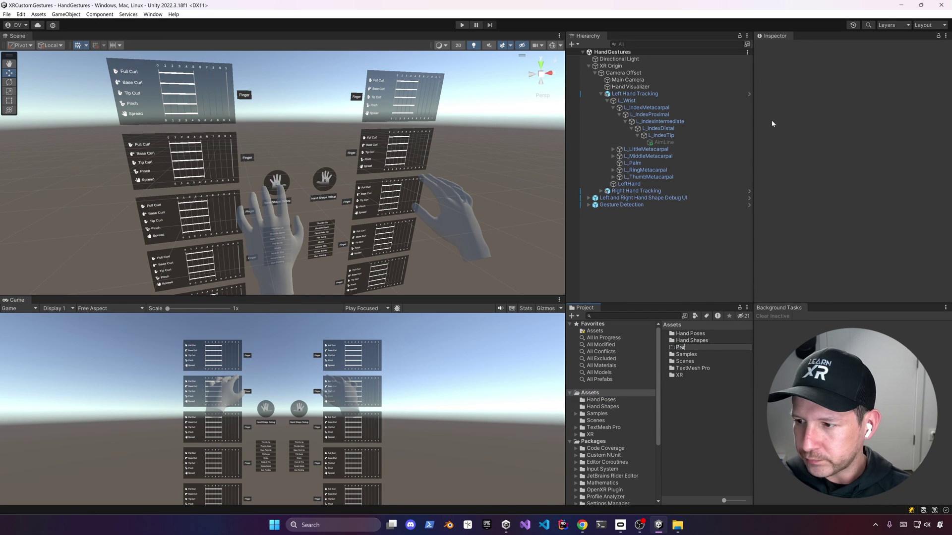
pyautogui.write('fabs')
pyautogui.press('Return')
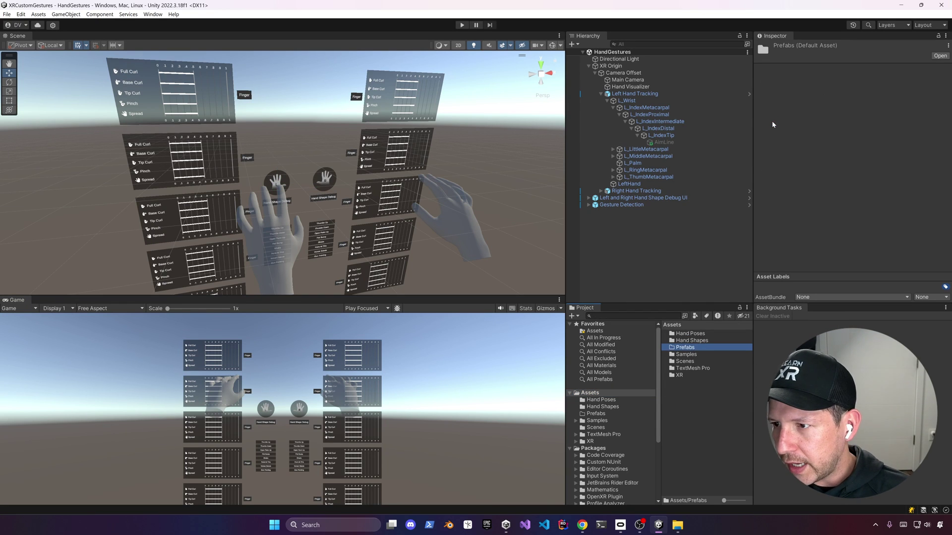
# Step: Save the AimLine object as a prefab in the Prefabs folder
pyautogui.moveTo(696, 320); pyautogui.dragTo(691, 349)
pyautogui.click(688, 360)
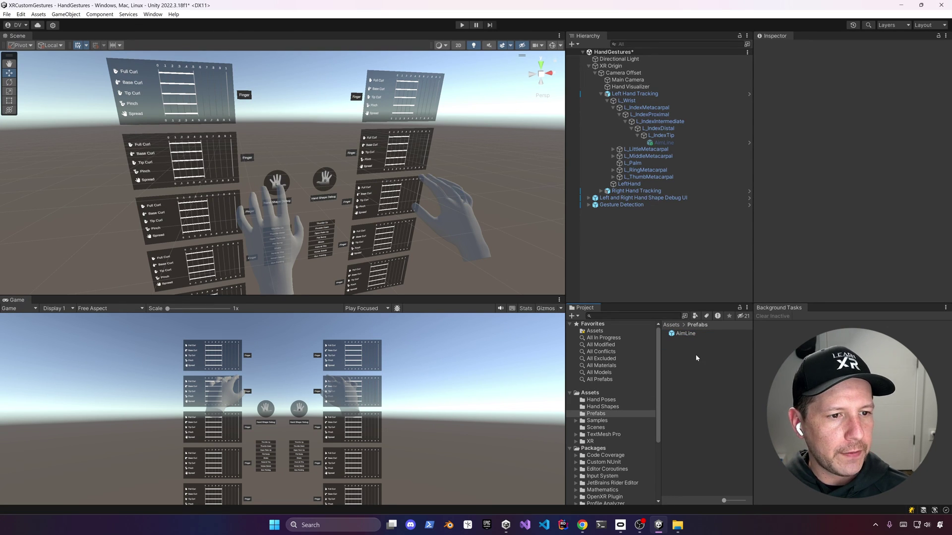
# Step: Create a 3D sphere at the root of the scene and name it Bullet
pyautogui.rightClick(634, 243)
pyautogui.moveTo(723, 365)
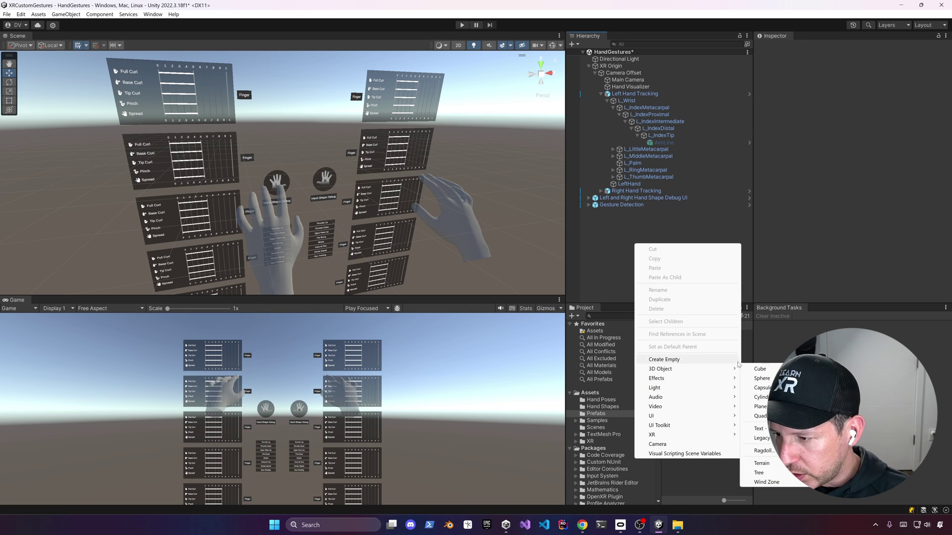
pyautogui.click(763, 378)
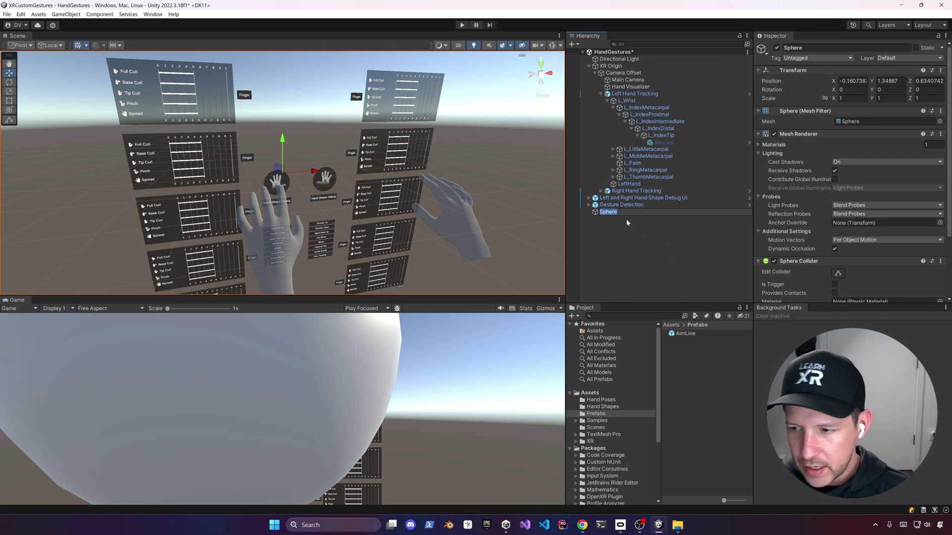
pyautogui.write('Bullet')
pyautogui.press('Return')
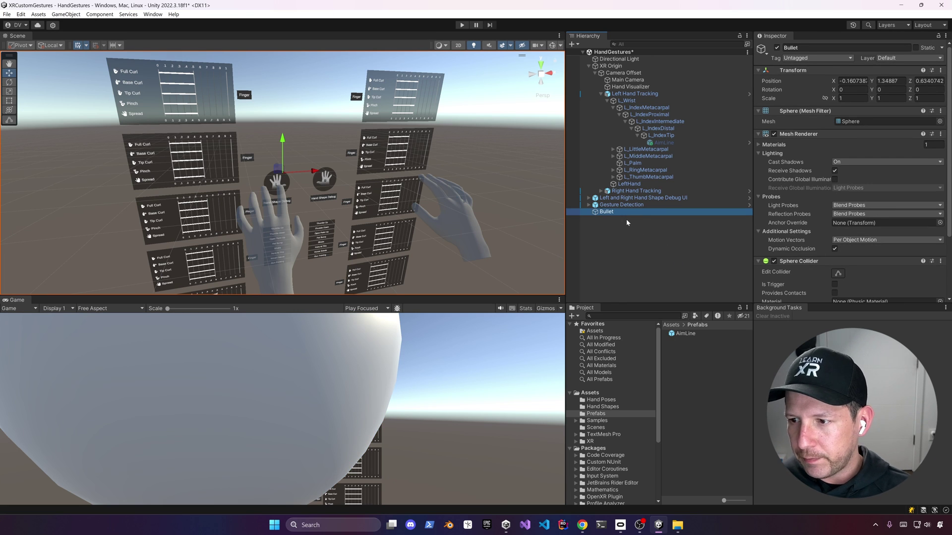
# Step: Set Bullet's position to 0, 0, 0 and frame it in the Scene view
pyautogui.click(854, 81)
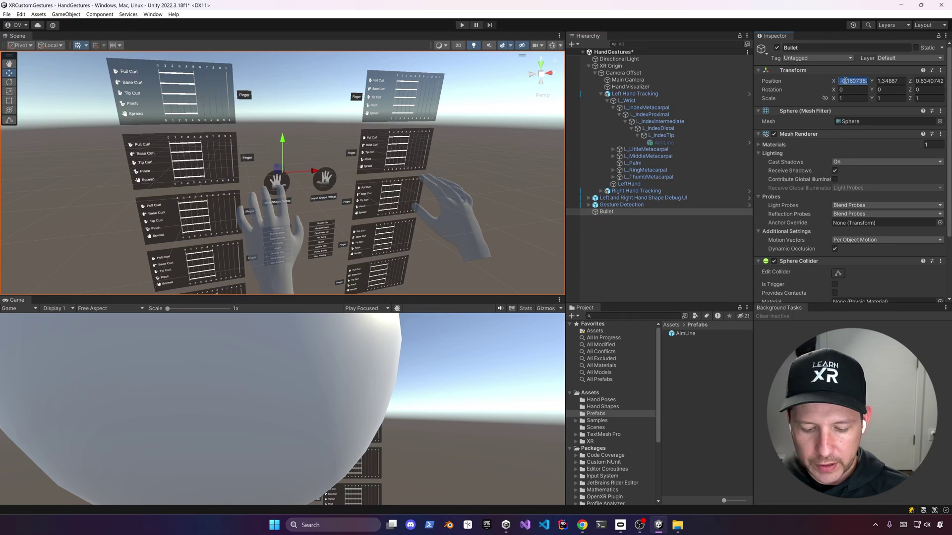
pyautogui.write('0')
pyautogui.press('Tab')
pyautogui.write('0')
pyautogui.press('Tab')
pyautogui.write('0')
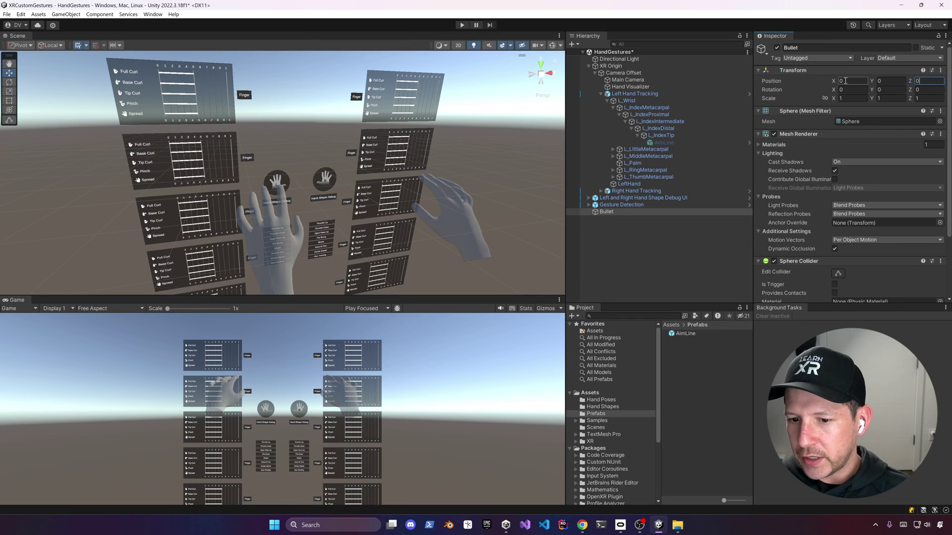
pyautogui.press('Return')
pyautogui.press('f')
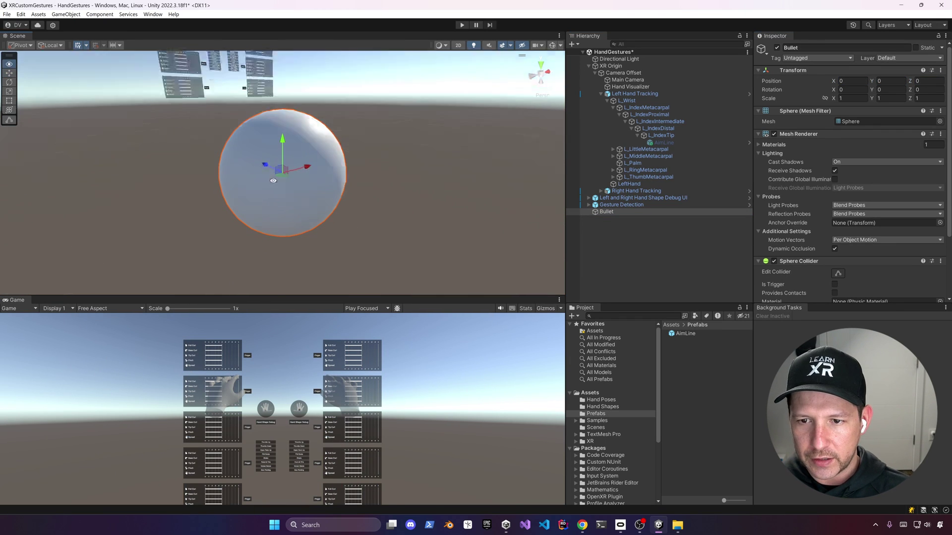
# Step: Scale Bullet uniformly to 0.05 on all three axes
pyautogui.click(853, 98)
pyautogui.click(857, 99)
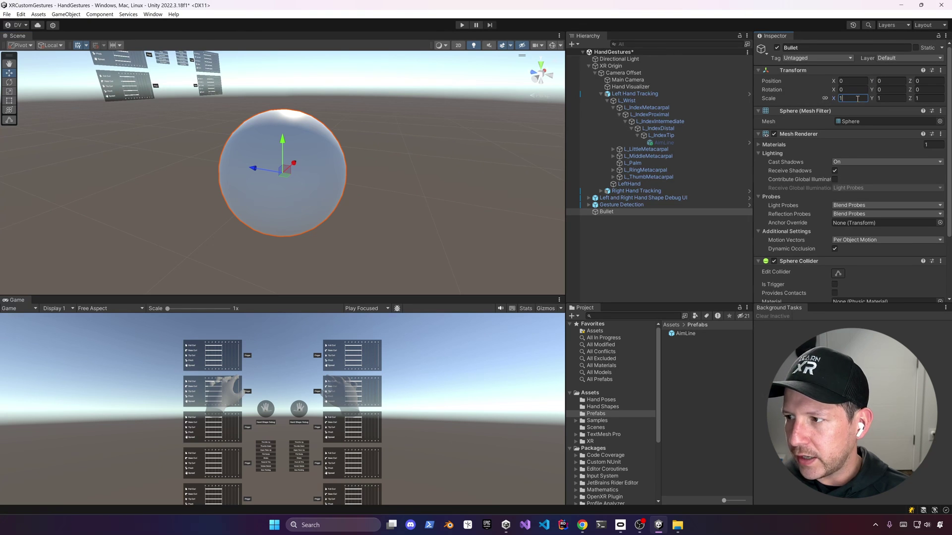
pyautogui.write('9')
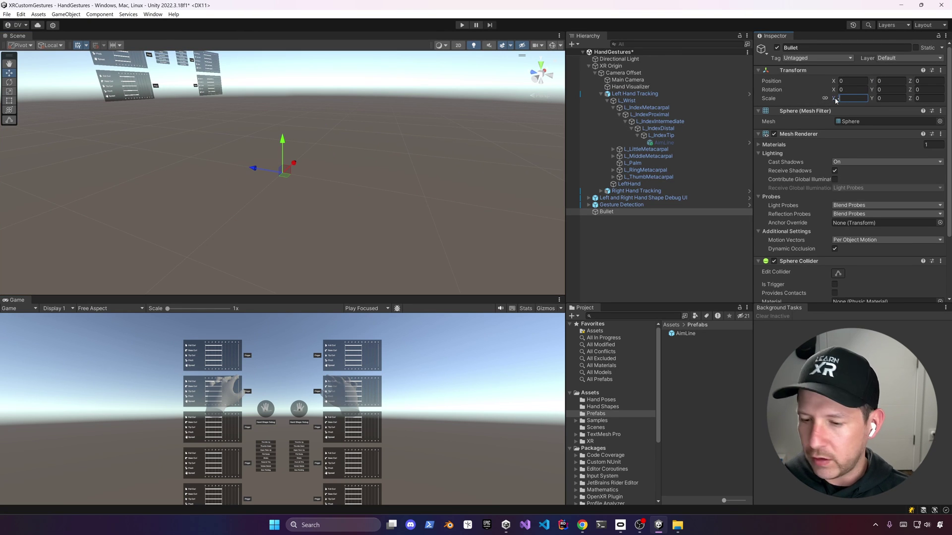
pyautogui.write('0.05')
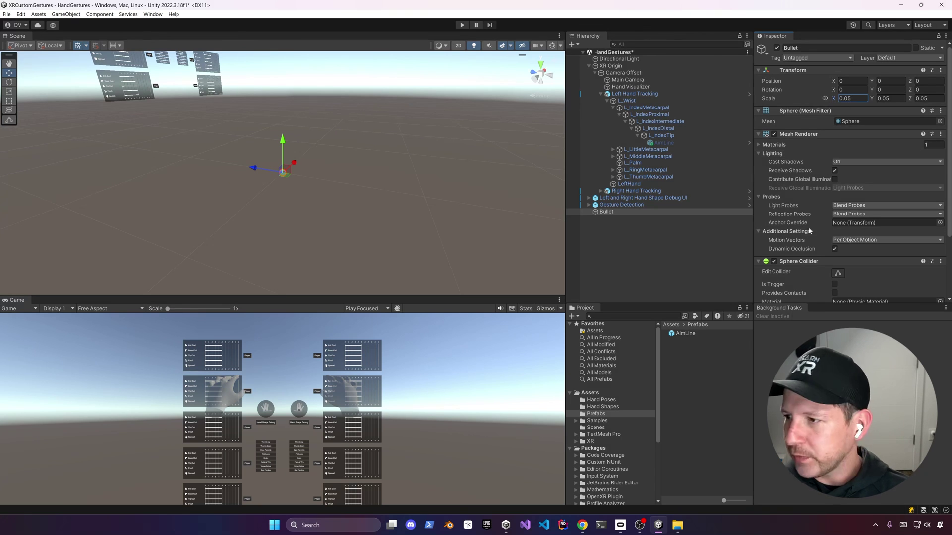
# Step: Add a Rigidbody component to Bullet and save the scene
pyautogui.click(758, 134)
pyautogui.click(759, 143)
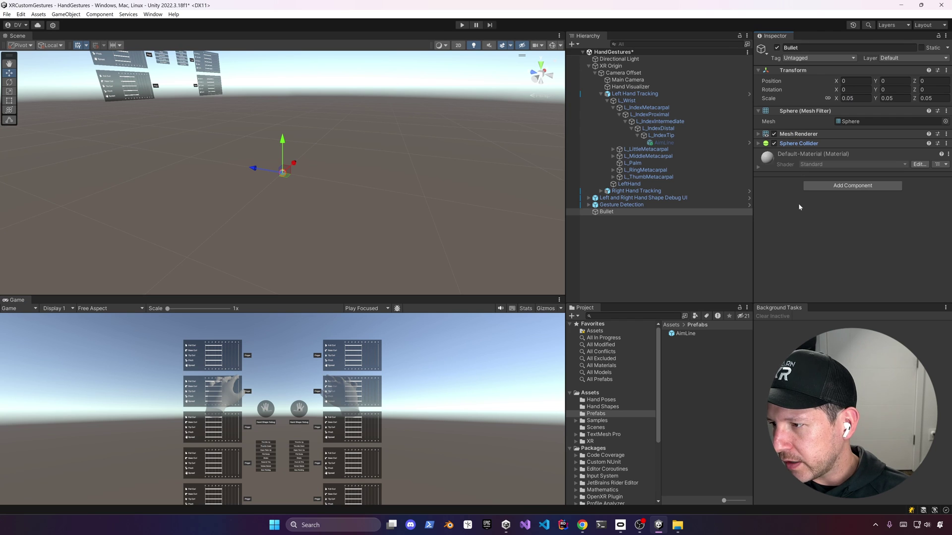
pyautogui.click(817, 186)
pyautogui.write('rigid')
pyautogui.press('Return')
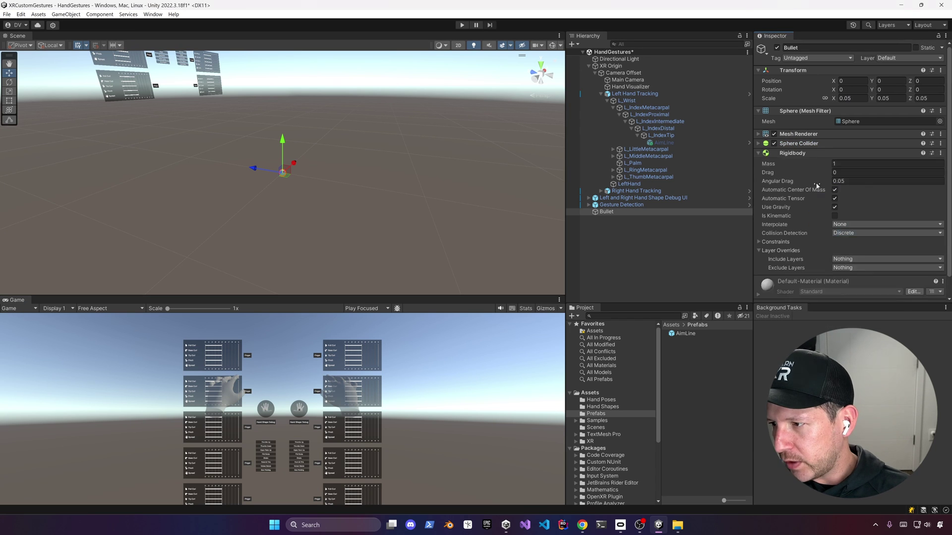
pyautogui.hotkey('ctrl', 's')
pyautogui.click(812, 153)
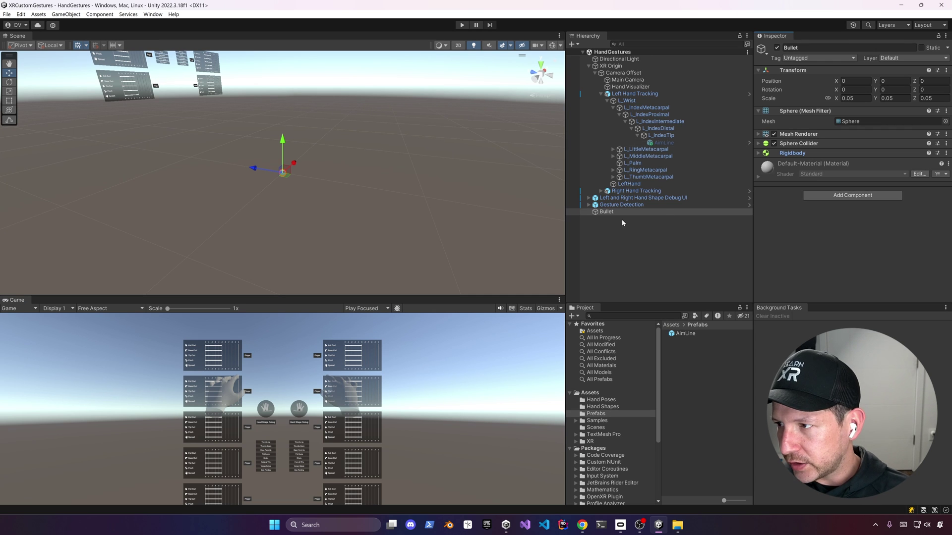
# Step: Save Bullet as a prefab in the Prefabs folder and remove its instance from the scene
pyautogui.moveTo(608, 216); pyautogui.dragTo(683, 367)
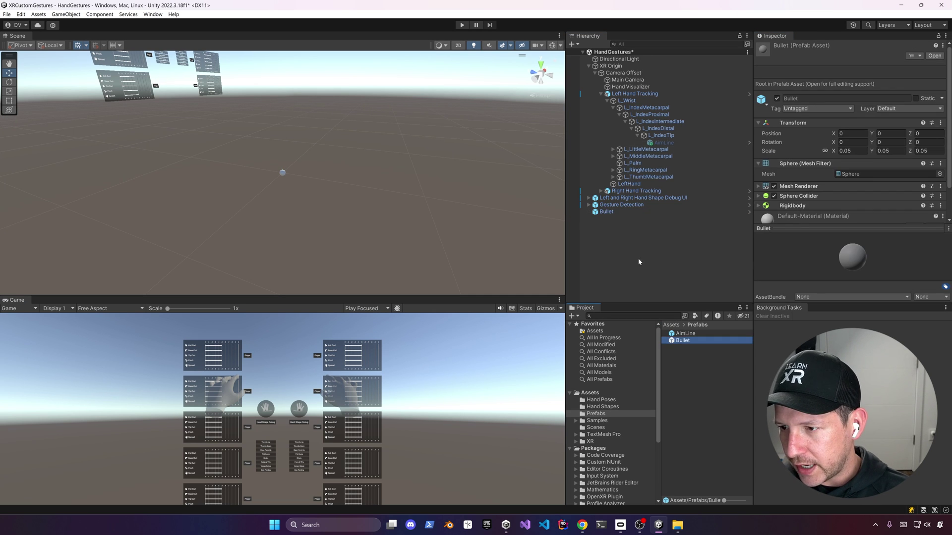
pyautogui.click(607, 212)
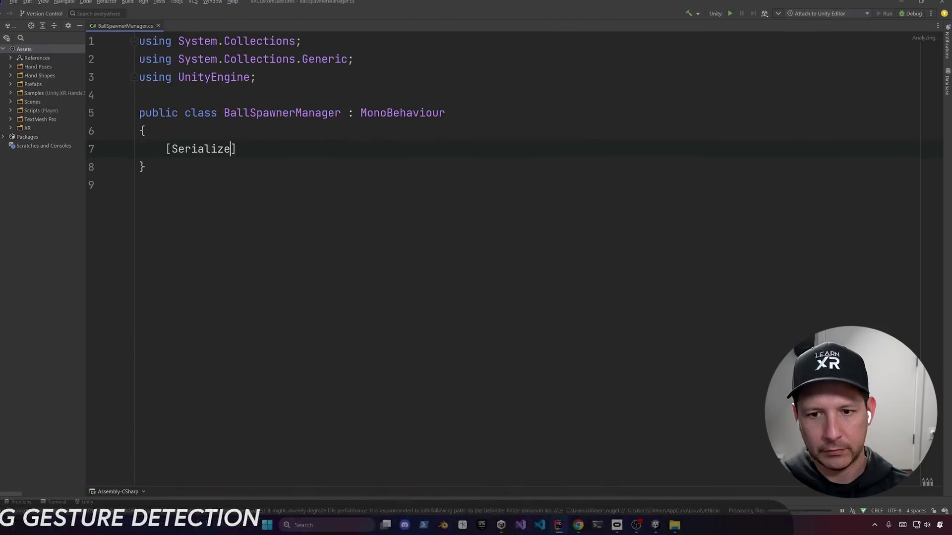
# Step: Declare serialized private fields in BallSpawnerManager: float addedForce = 380.0f, GameObject ballPrefab, and float destroyAfter = 10.0f
pyautogui.write('Field] private float addedForce = 380.0f;')
pyautogui.press('Return')
pyautogui.press('Return')
pyautogui.write('[SerializeField] private gam')
pyautogui.write('eObject ballPrefab')
pyautogui.write(';')
pyautogui.press('Return')
pyautogui.press('Return')
pyautogui.write('[SerializeField] private float destroyAfter = 10.0f;')
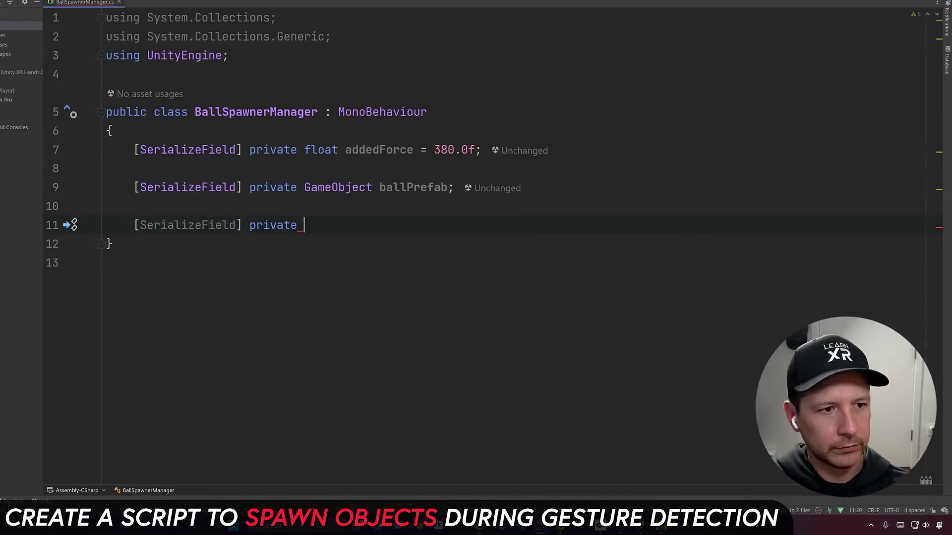
# Step: Write a public void Shoot() method that instantiates ballPrefab at transform.position with Quaternion.identity into a variable named ball
pyautogui.press('Return')
pyautogui.press('Return')
pyautogui.write('public void Shoot()')
pyautogui.press('Return')
pyautogui.write('{')
pyautogui.press('Return')
pyautogui.write('var ball = Instantiate(ballPrefab, tr')
pyautogui.write('ansform.position, Quaternion.identity);')
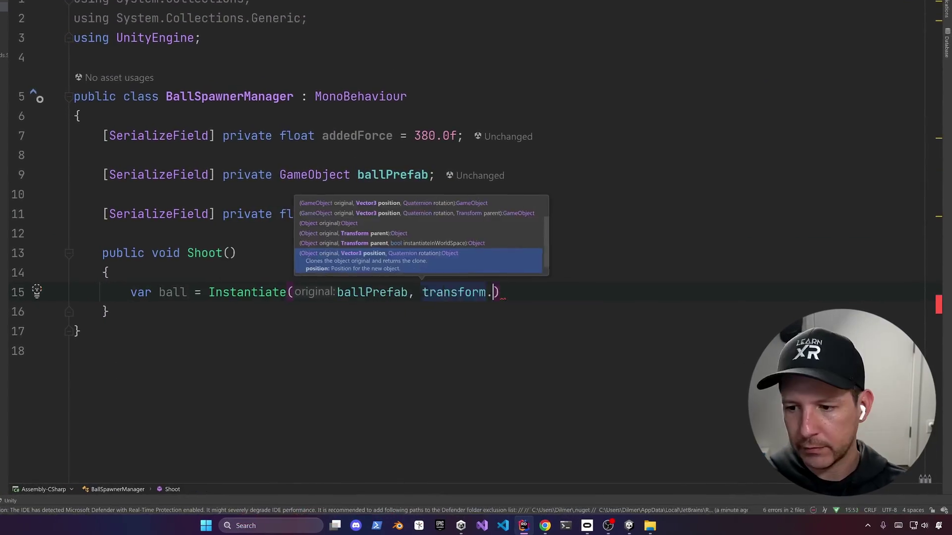
# Step: Make Shoot() add transform.forward * addedForce to the ball's Rigidbody and destroy the ball after destroyAfter, then switch back to Unity
pyautogui.press('Return')
pyautogui.write('ball.GetComponent<Rigidbody>().AddForce(transform.forward ')
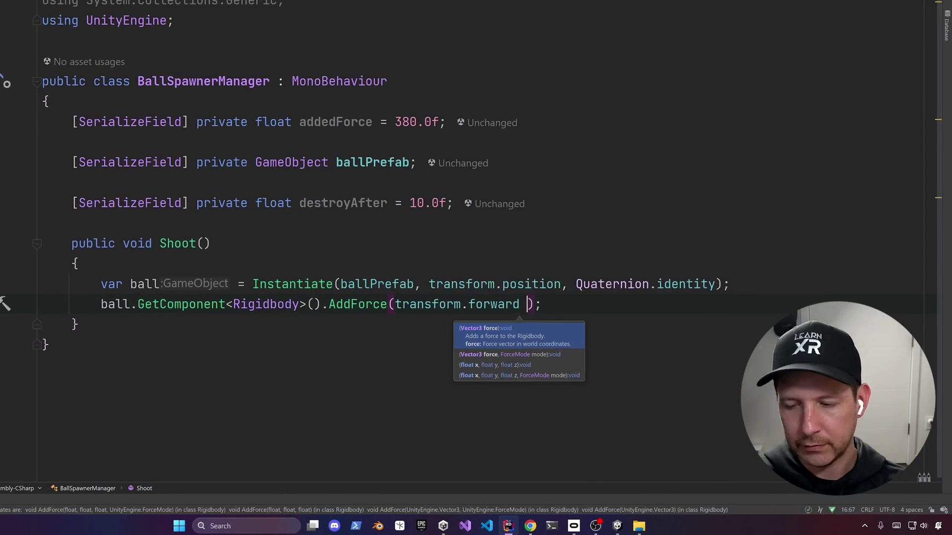
pyautogui.write('* addedForce')
pyautogui.press('End')
pyautogui.press('Return')
pyautogui.write('Destroy(ball, destroyAfter);')
pyautogui.hotkey('alt', 'Tab')
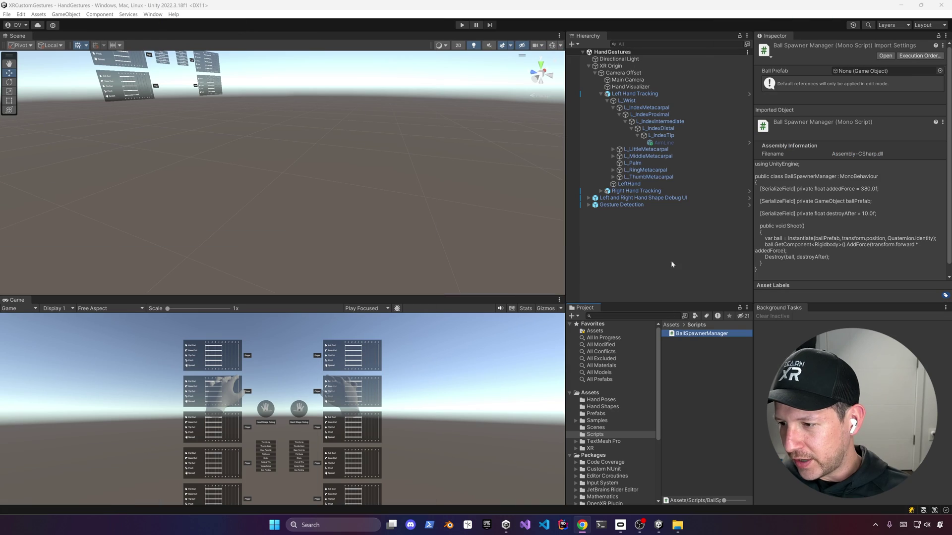
# Step: Create an empty child object named Spawner under L_IndexTip
pyautogui.rightClick(657, 136)
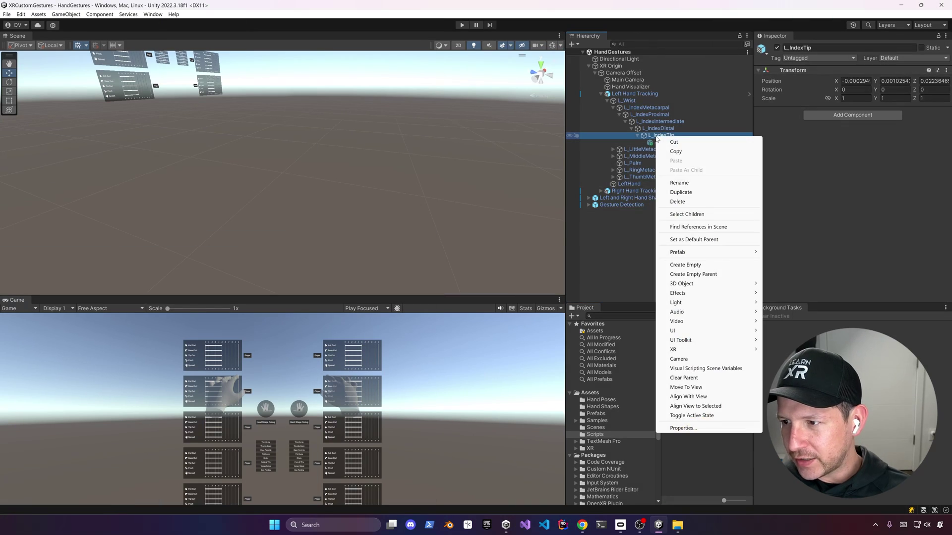
pyautogui.click(686, 265)
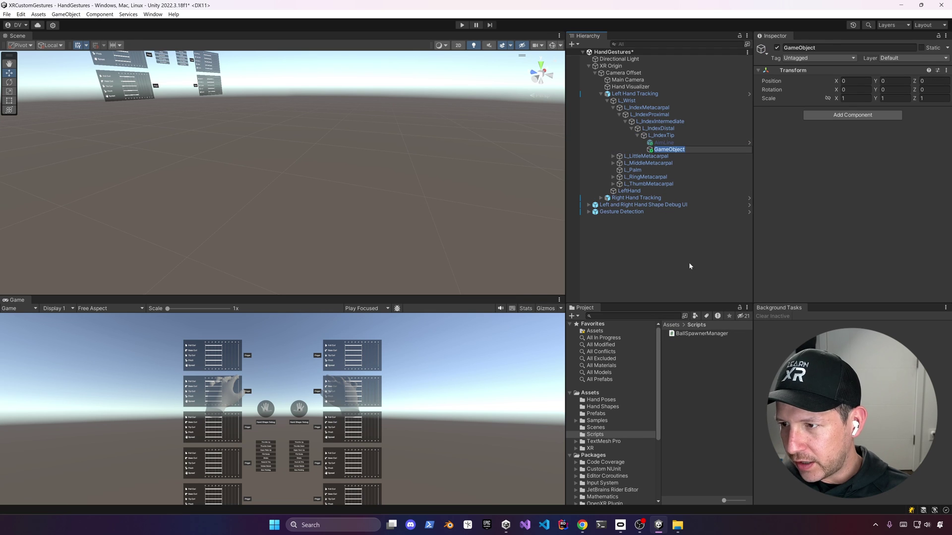
pyautogui.write('Spawner')
pyautogui.press('Return')
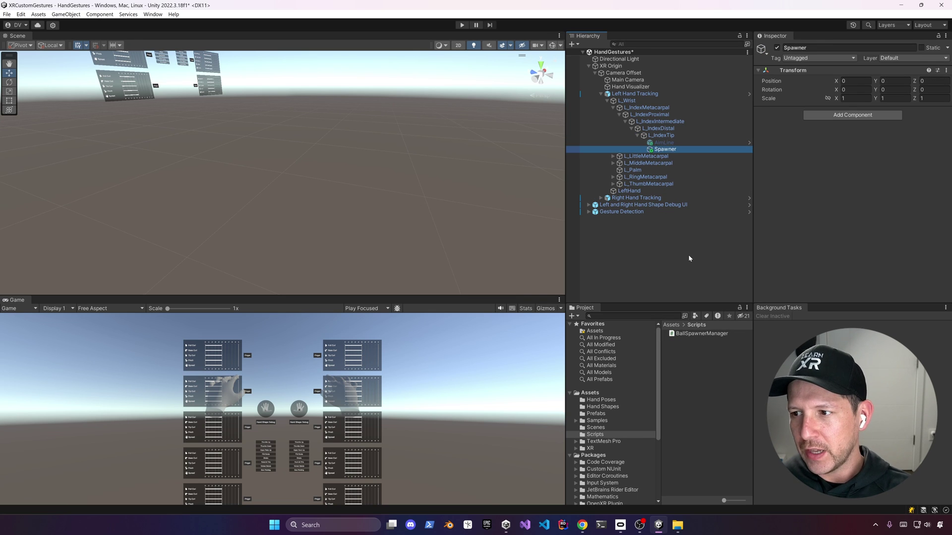
# Step: Attach the BallSpawnerManager script to Spawner, assign the Bullet prefab as its Ball Prefab, and save the scene
pyautogui.moveTo(712, 335); pyautogui.dragTo(797, 229)
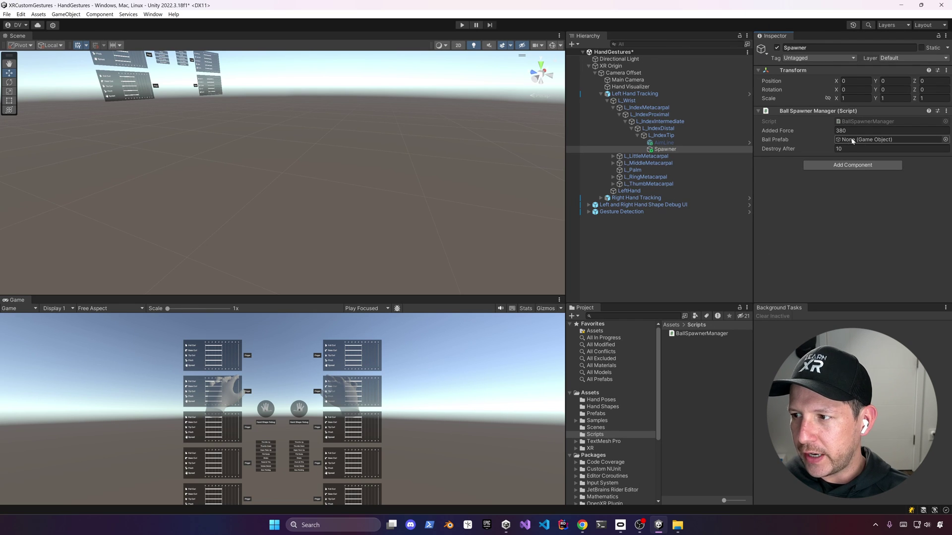
pyautogui.click(596, 414)
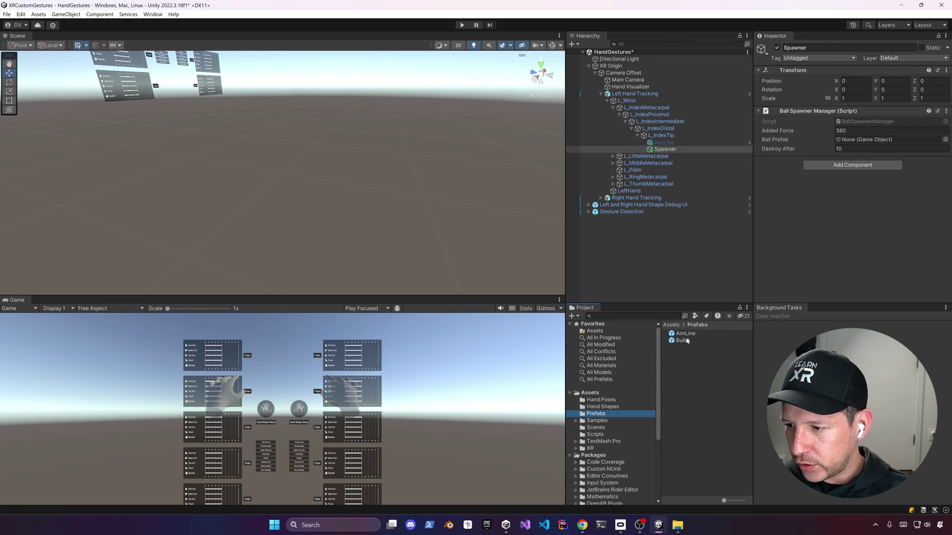
pyautogui.moveTo(687, 342); pyautogui.dragTo(854, 141)
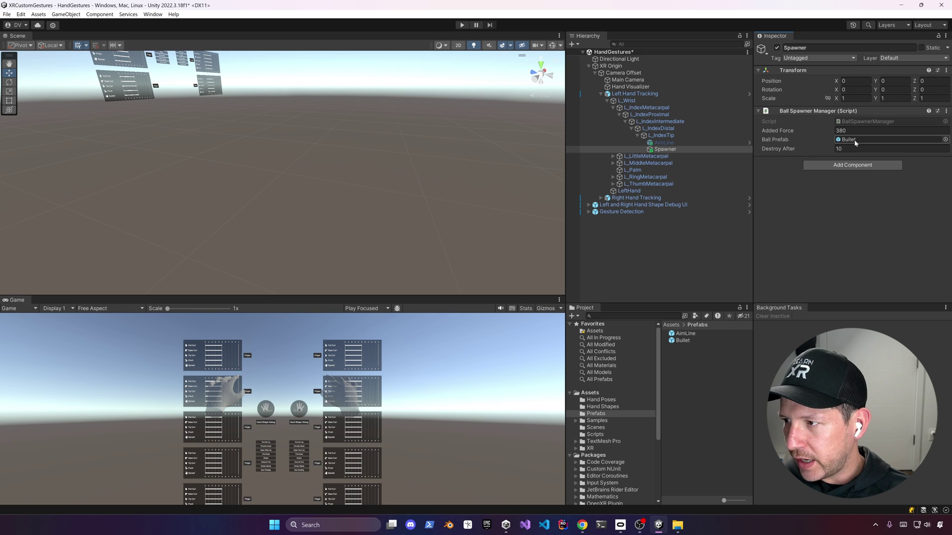
pyautogui.hotkey('ctrl', 's')
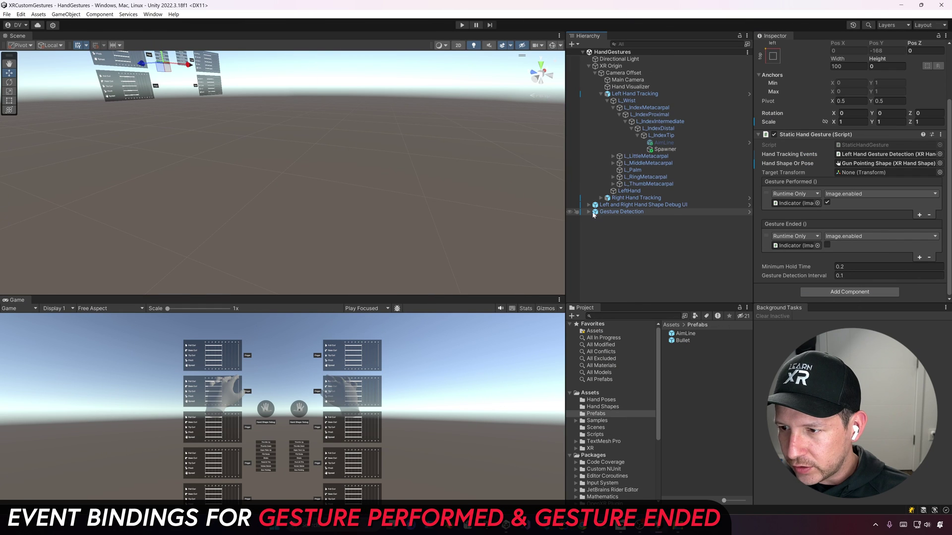
# Step: Add a second event entry to both Gesture Performed and Gesture Ended on the left hand's Gun Pointing gesture
pyautogui.click(590, 212)
pyautogui.scroll(-3, 610, 213)
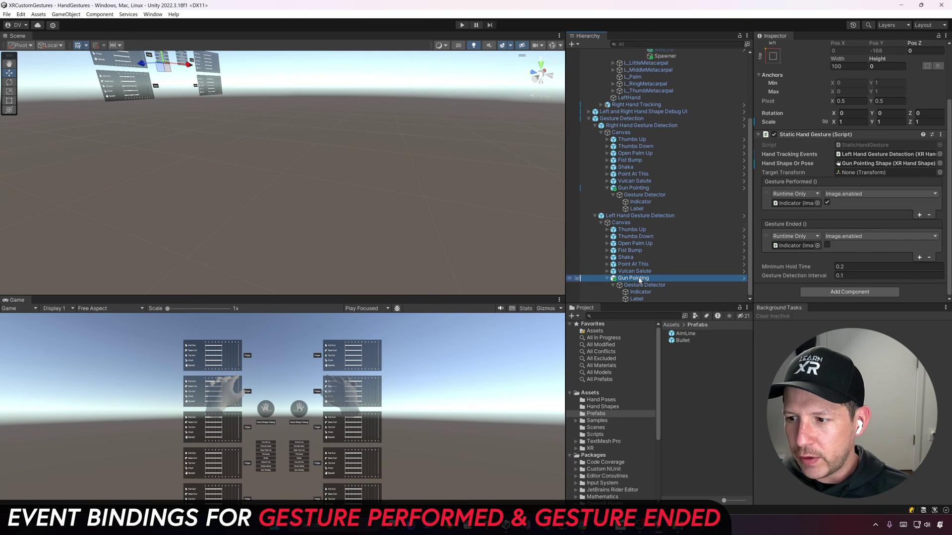
pyautogui.click(918, 216)
pyautogui.click(919, 277)
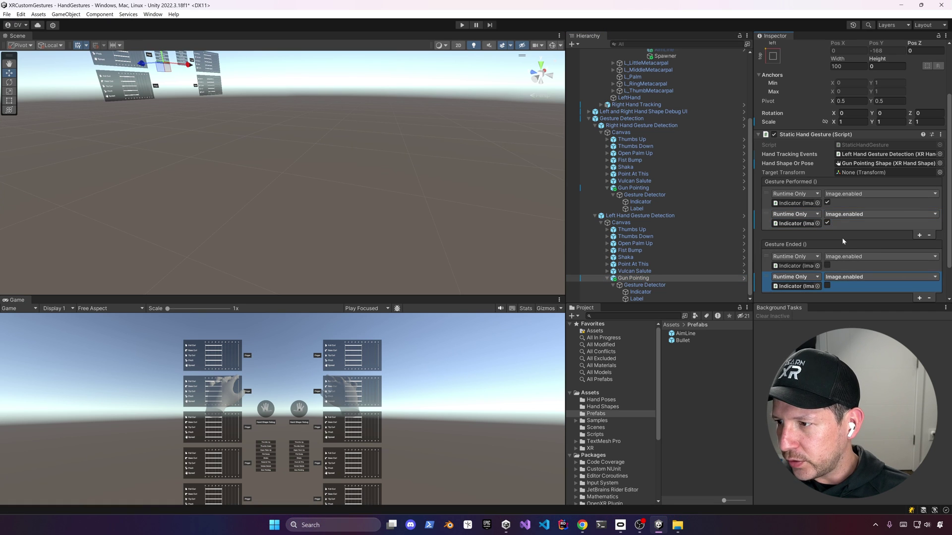
# Step: Bind the new Gesture Performed entry to the left hand's AimLine object with the GameObject.SetActive function
pyautogui.scroll(-2, 850, 243)
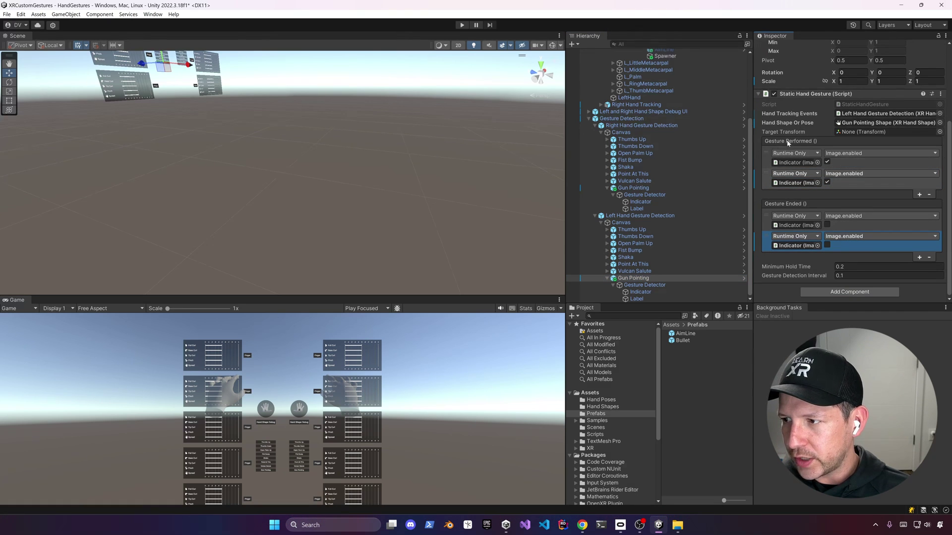
pyautogui.scroll(2, 836, 186)
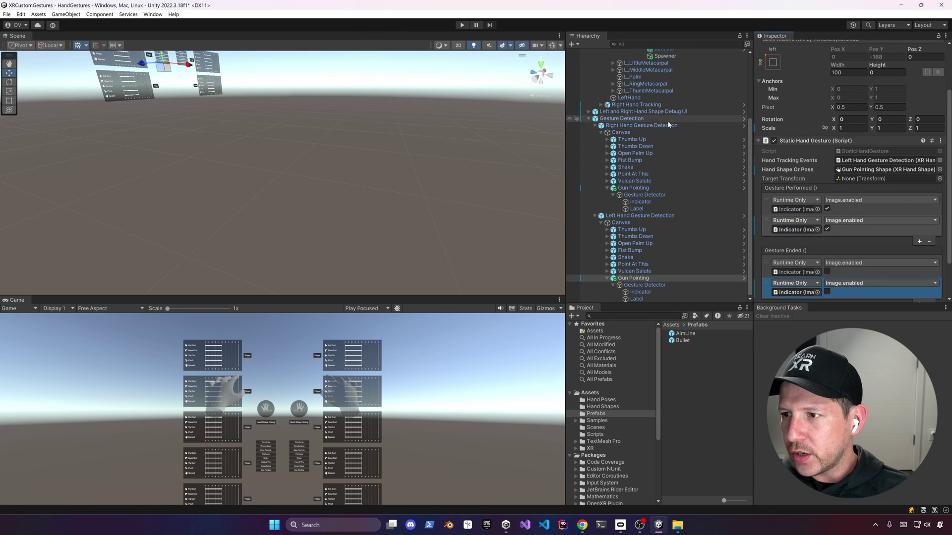
pyautogui.scroll(4, 684, 123)
pyautogui.click(797, 229)
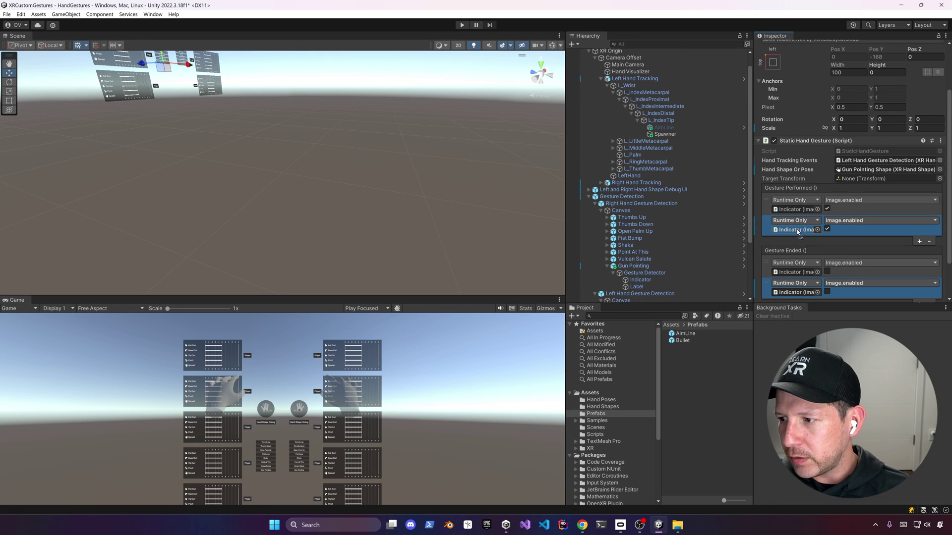
pyautogui.moveTo(797, 234); pyautogui.dragTo(797, 233)
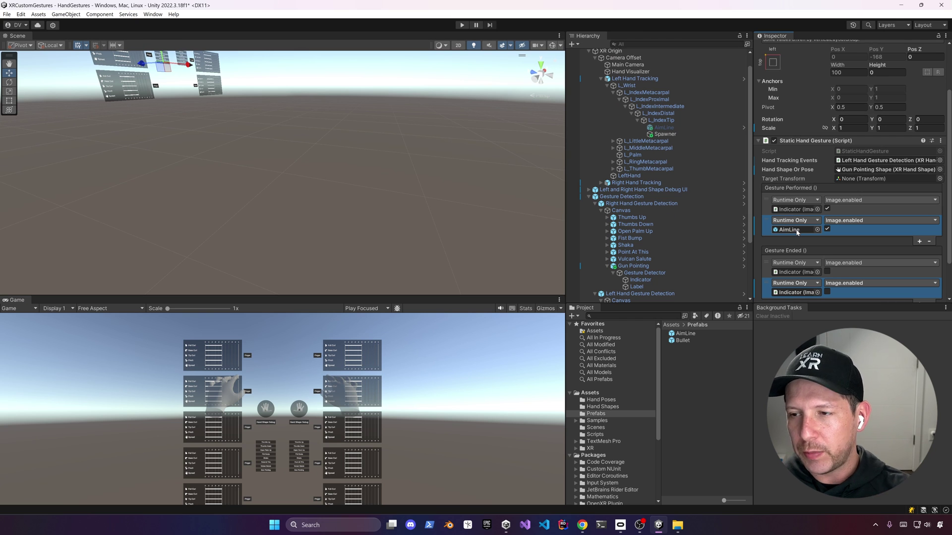
pyautogui.click(852, 220)
pyautogui.moveTo(841, 243)
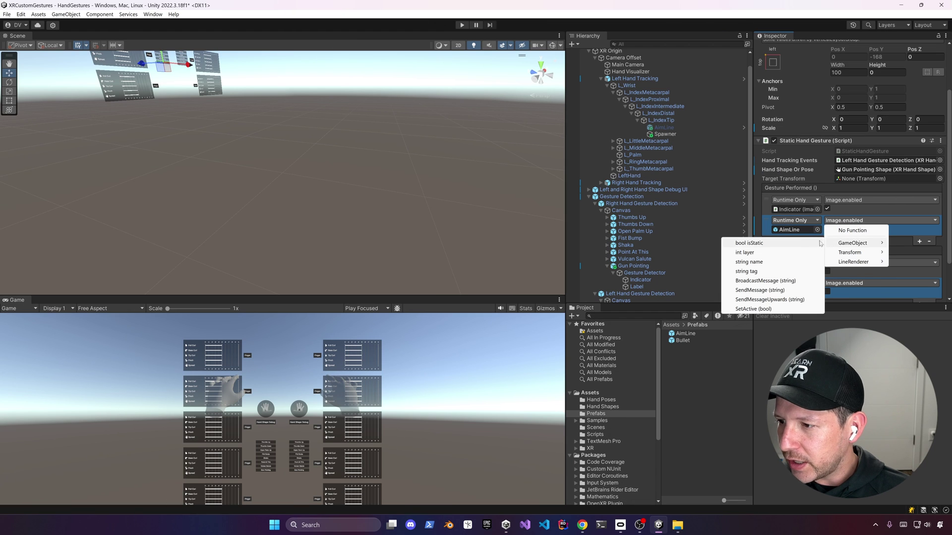
pyautogui.click(761, 309)
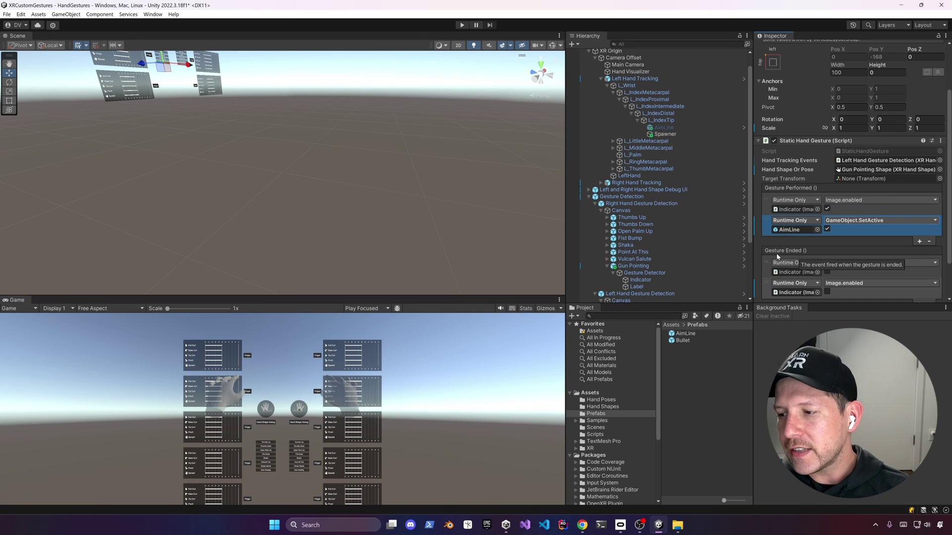
# Step: Bind the second Gesture Ended entry to the left hand's AimLine object with GameObject.SetActive, leaving its value unchecked
pyautogui.moveTo(663, 130); pyautogui.dragTo(795, 292)
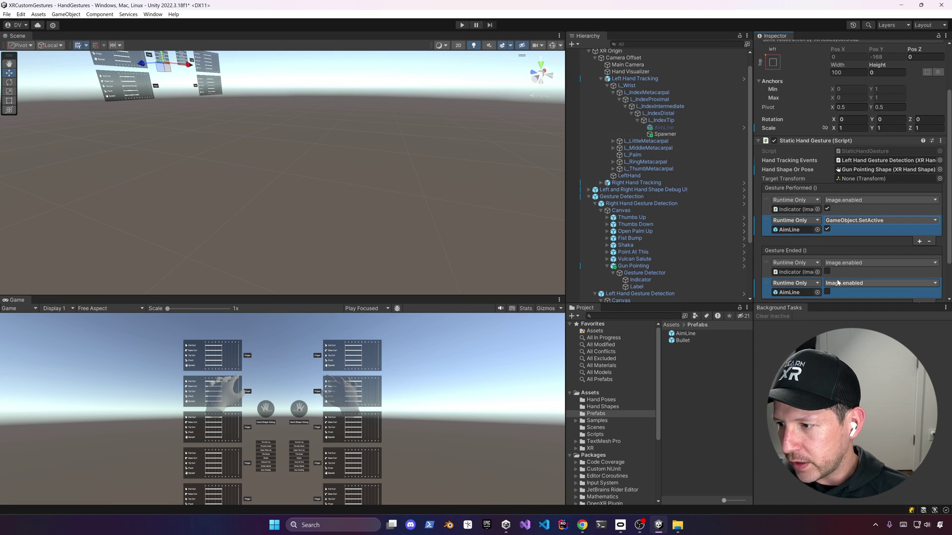
pyautogui.click(838, 283)
pyautogui.moveTo(853, 305)
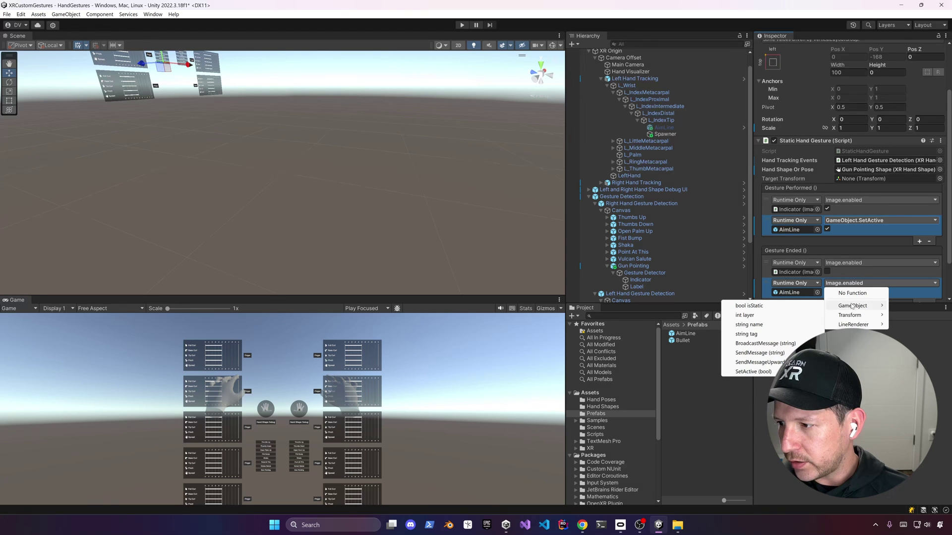
pyautogui.click(759, 372)
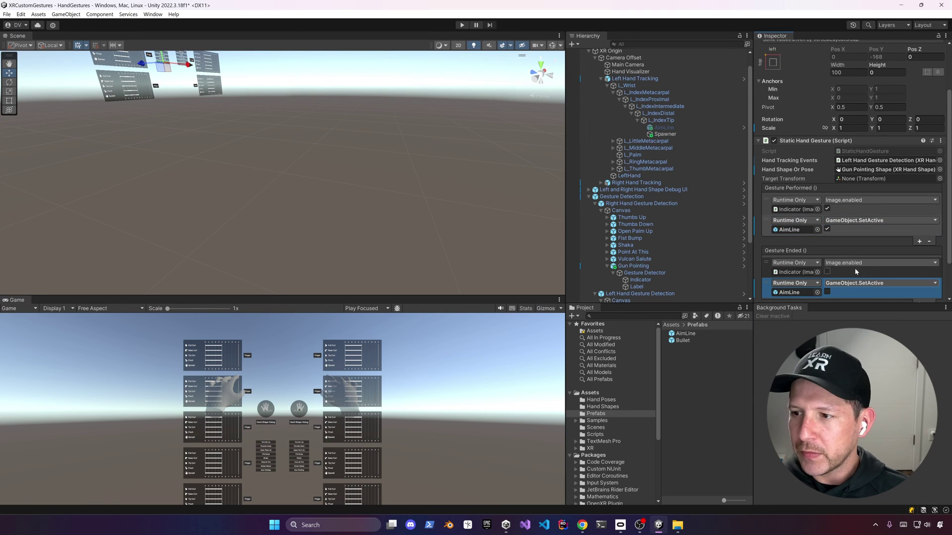
pyautogui.scroll(-3, 854, 269)
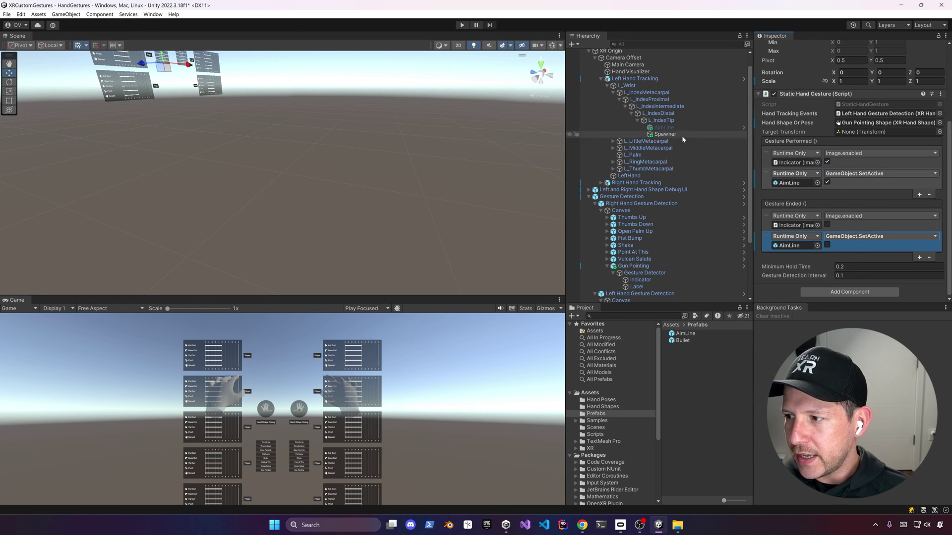
pyautogui.click(858, 174)
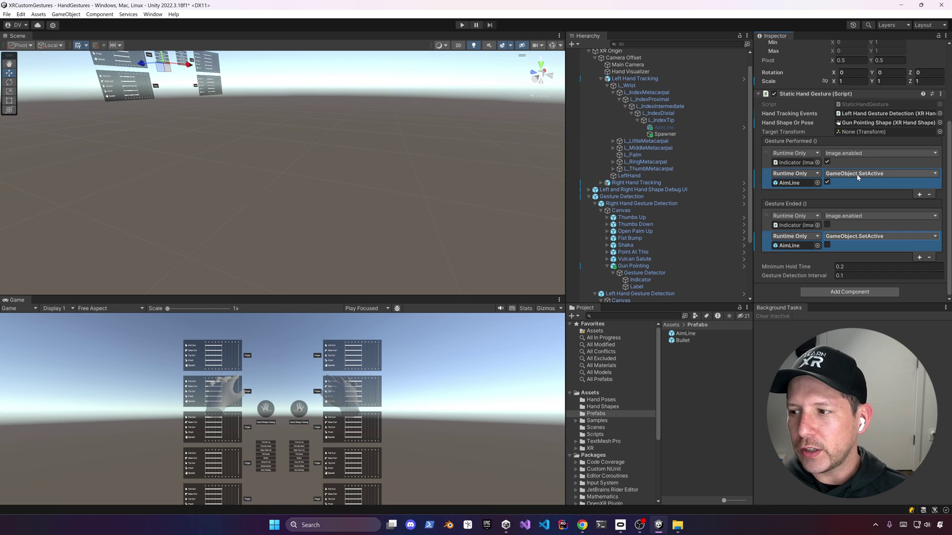
pyautogui.click(813, 191)
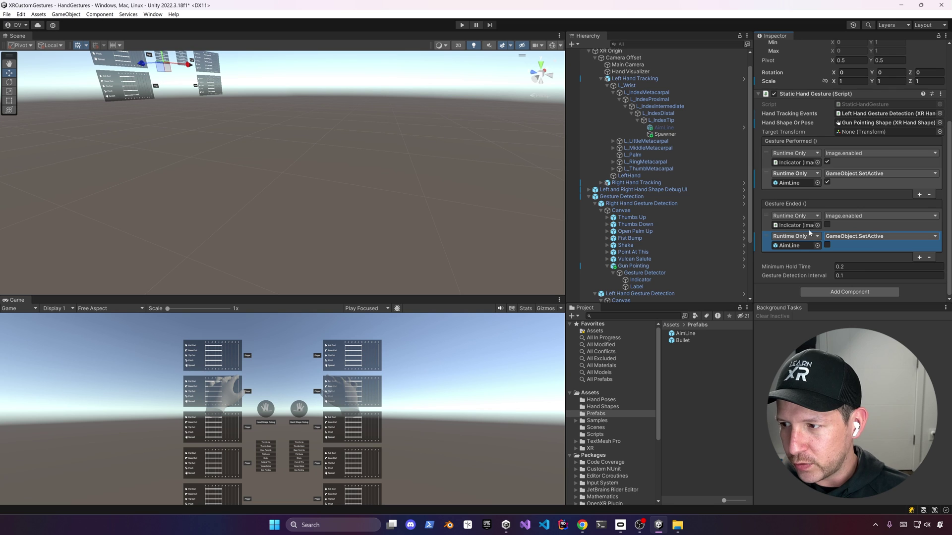
# Step: Add a third Gesture Ended entry bound to the left hand's Spawner object with the BallSpawnerManager.Shoot function, and save the scene
pyautogui.click(920, 257)
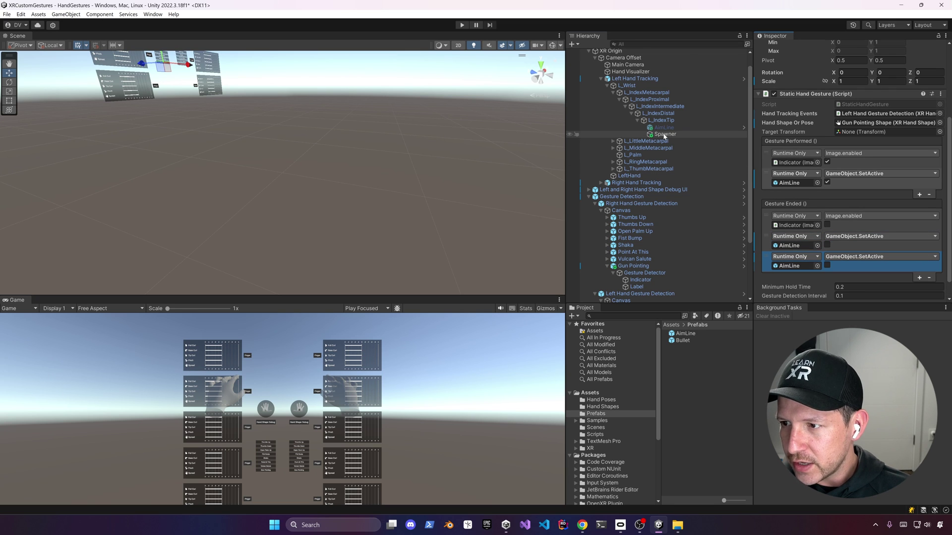
pyautogui.moveTo(795, 233); pyautogui.dragTo(803, 272)
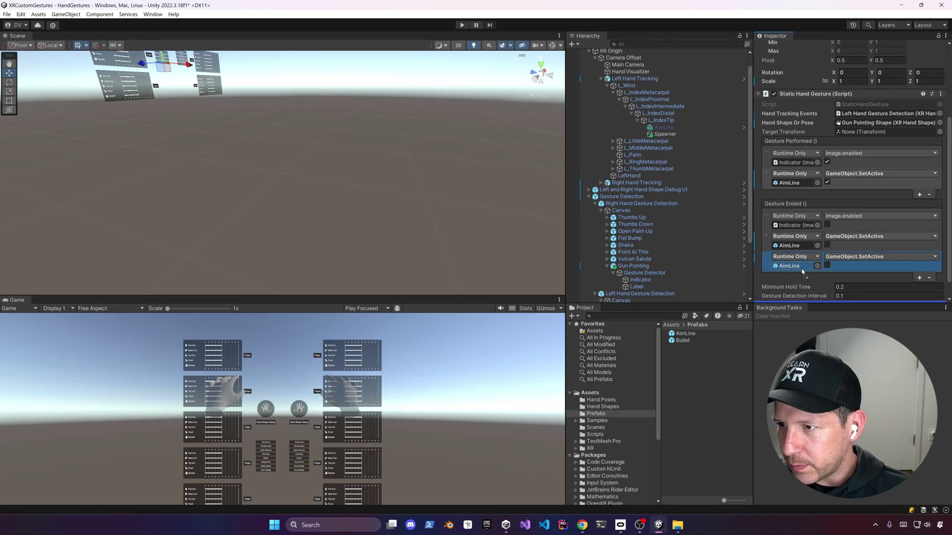
pyautogui.moveTo(802, 272); pyautogui.dragTo(799, 271)
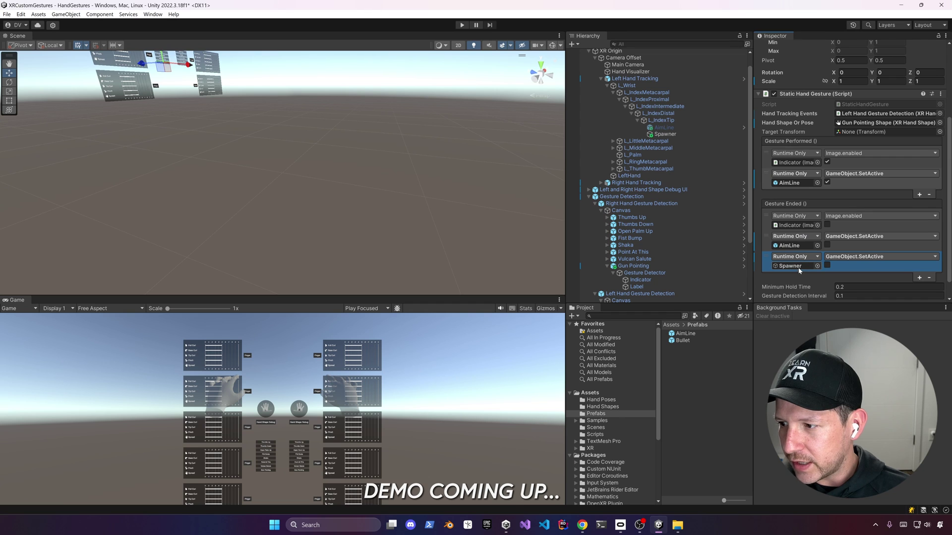
pyautogui.click(843, 257)
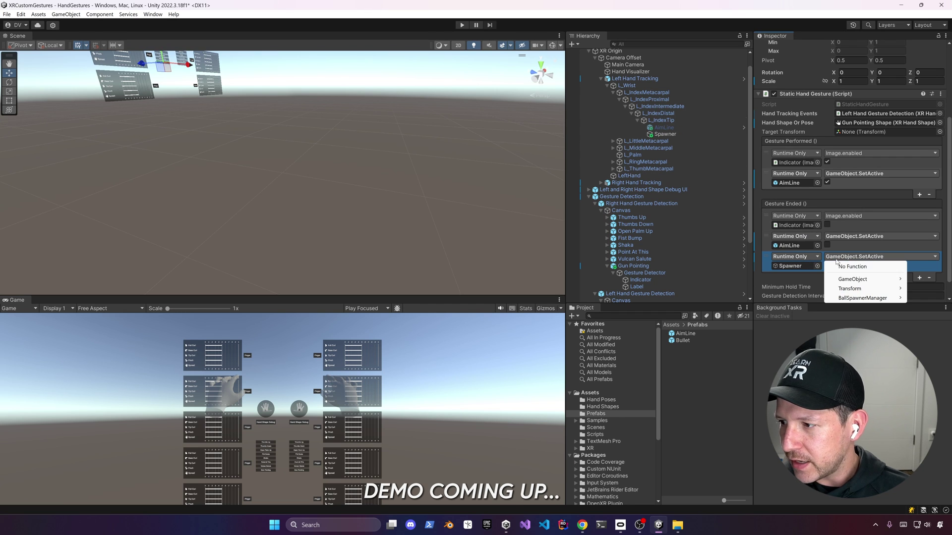
pyautogui.moveTo(852, 299)
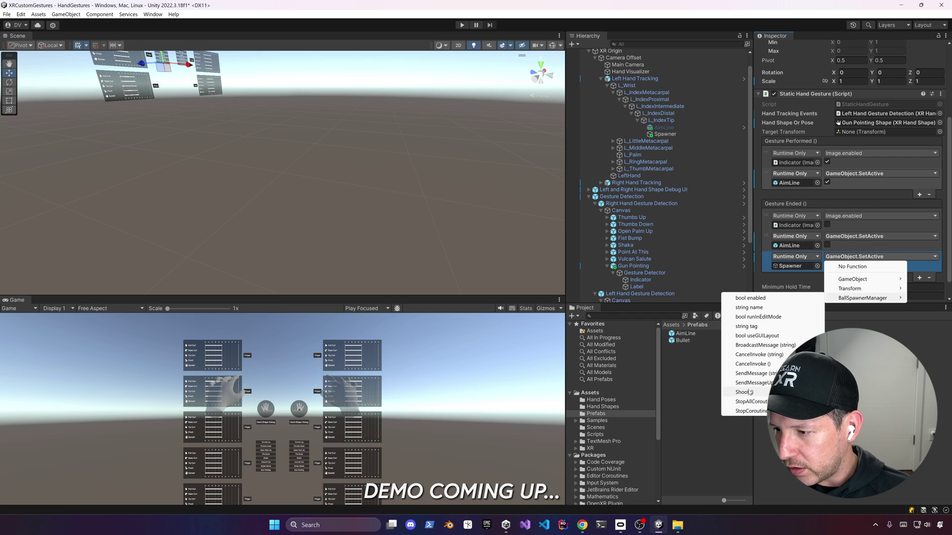
pyautogui.click(728, 392)
pyautogui.hotkey('ctrl', 's')
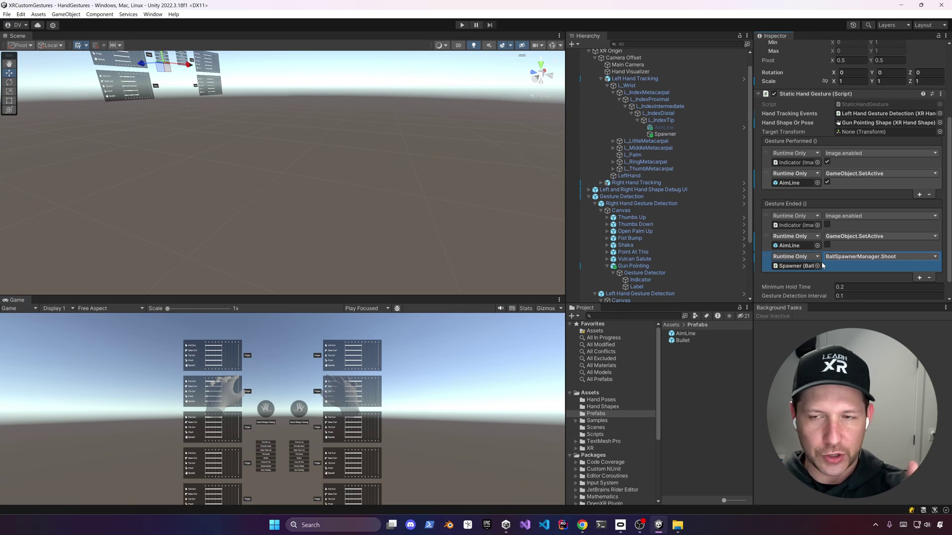